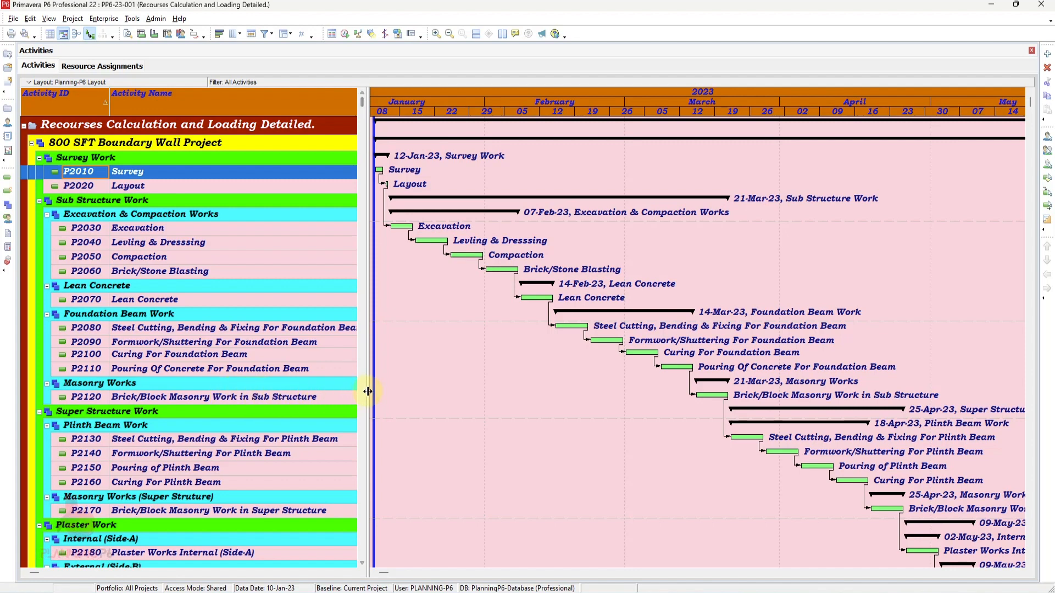
Step: Widen the activity table to expose the duration, start, finish and float columns, and switch to the Procurement Tracking workbook in Excel
left_click_drag(364, 391, 601, 406)
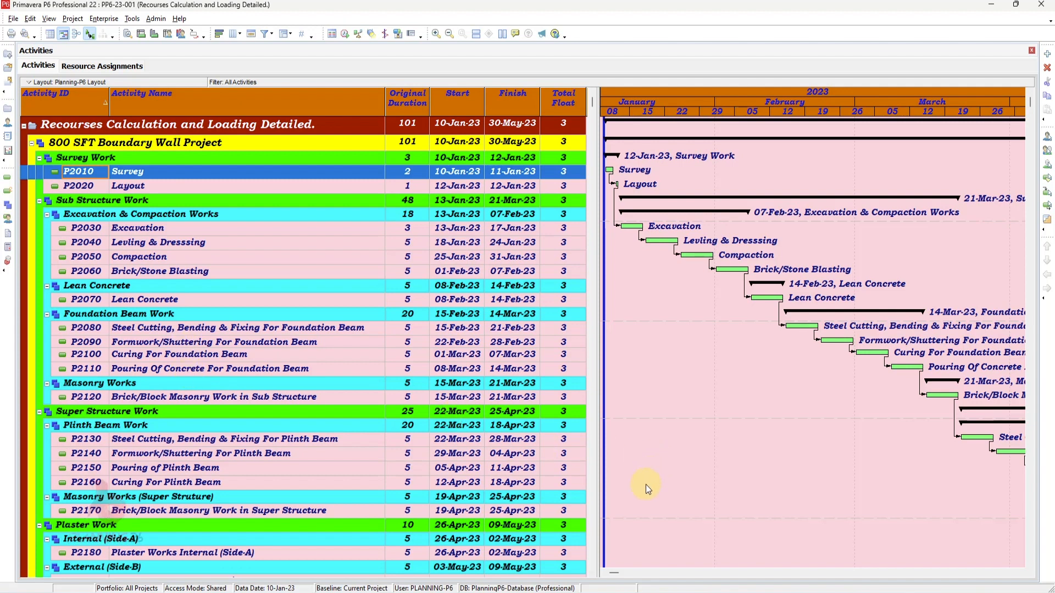
mouse_move(681, 591)
left_click(679, 568)
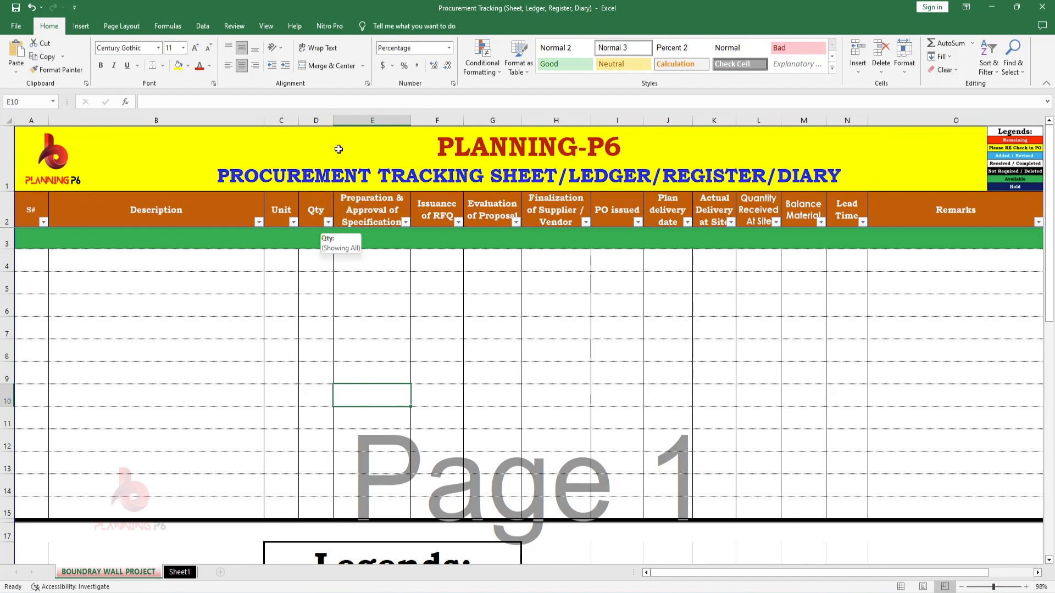
Step: Copy column E, Preparation & Approval of Specification, and insert the copied column in front of it
left_click(364, 122)
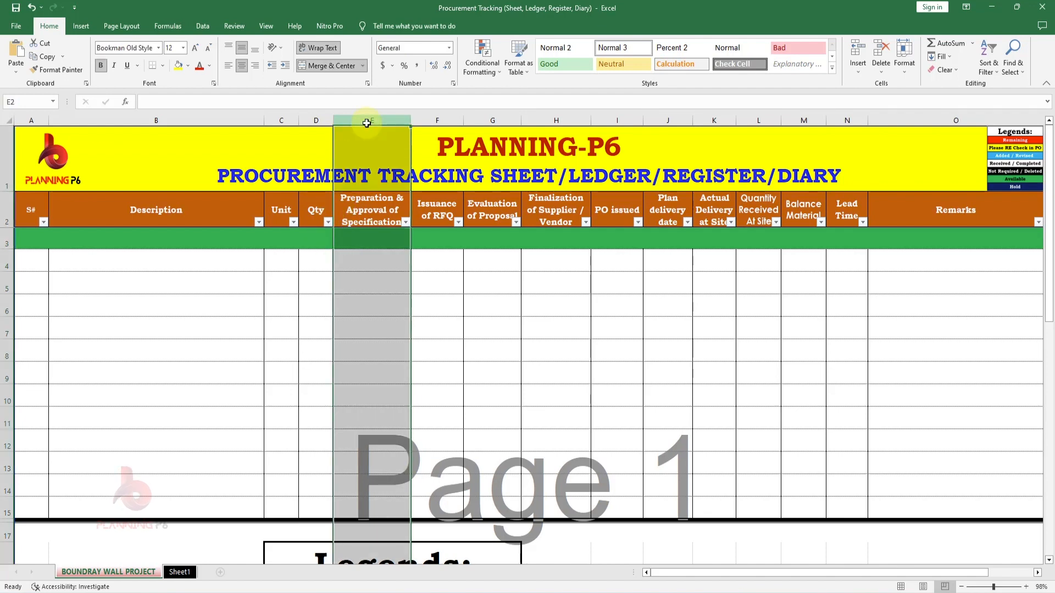
right_click(367, 125)
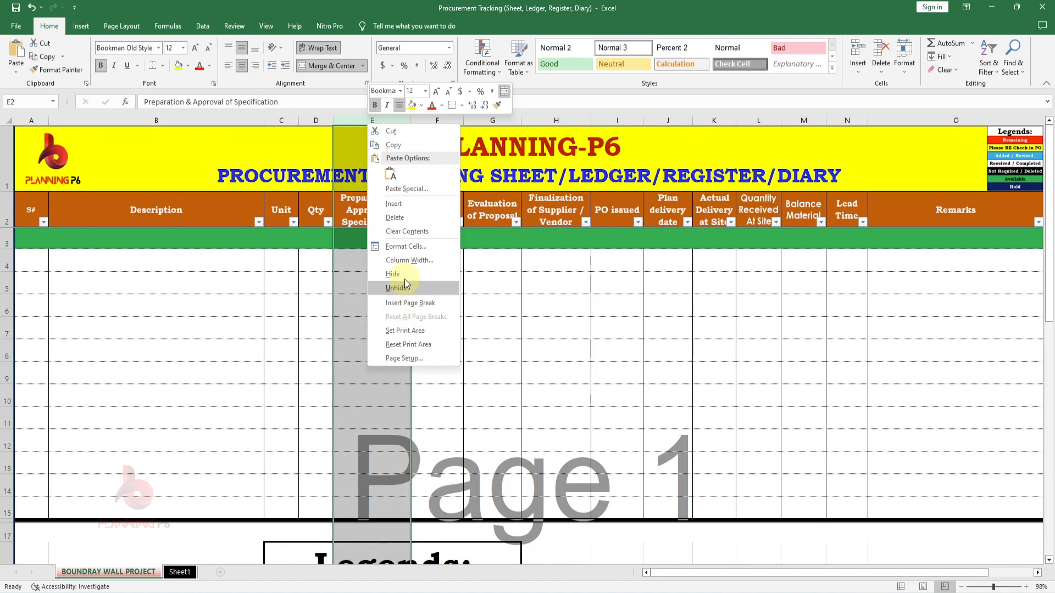
left_click(392, 145)
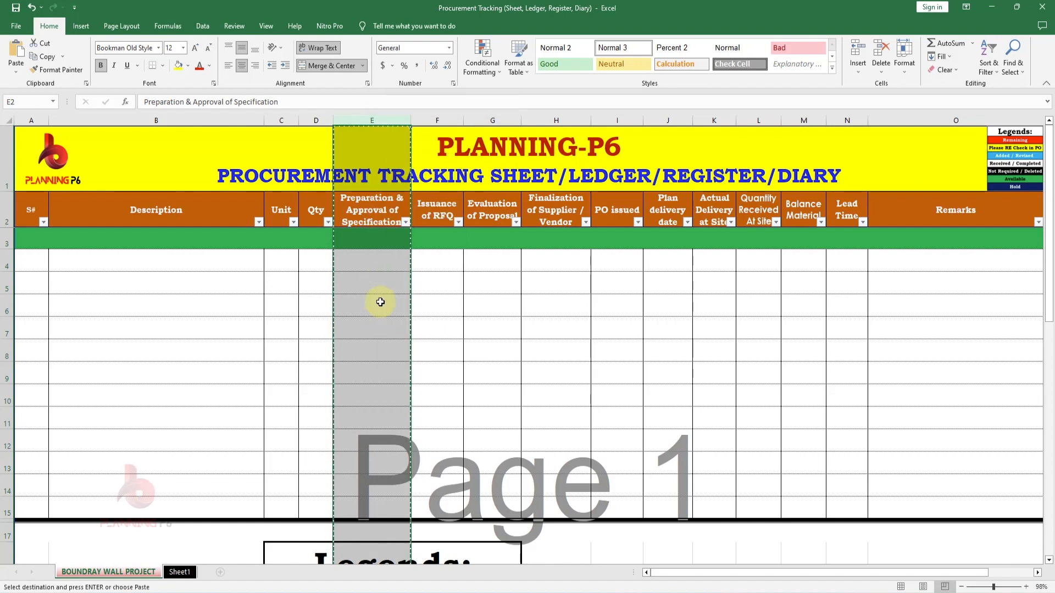
right_click(381, 131)
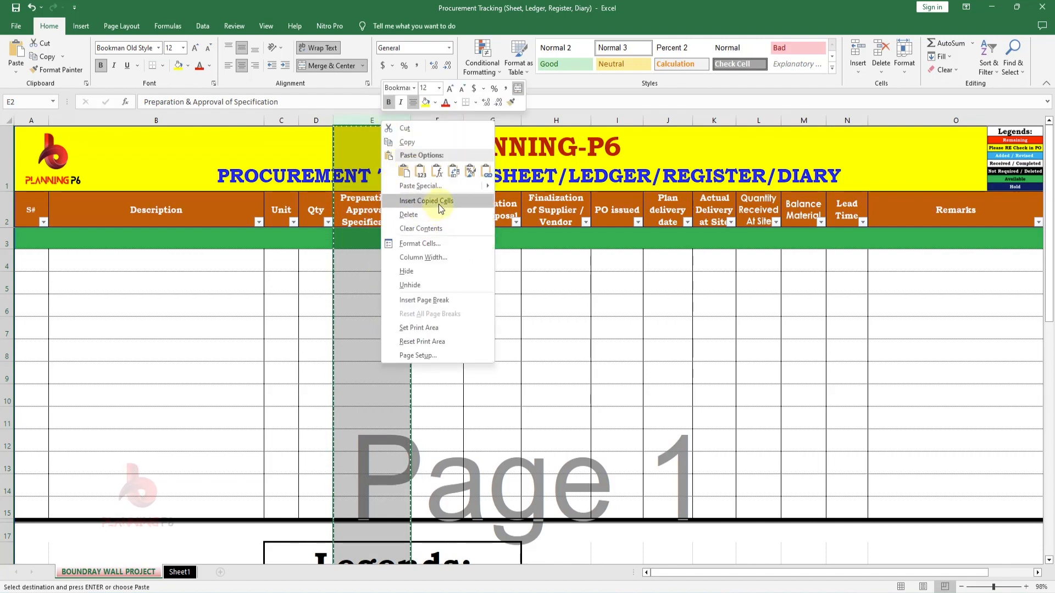
left_click(409, 211)
Step: Replace the header text in cell E2 with "Required as Per Schedule"
double_click(389, 223)
left_click_drag(404, 222, 338, 197)
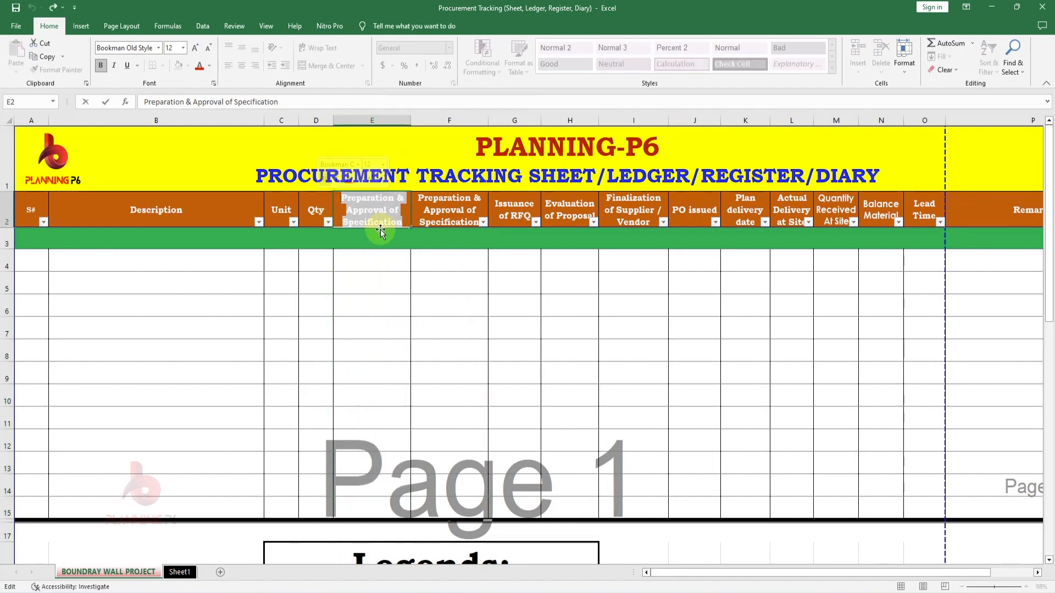
type("Requir")
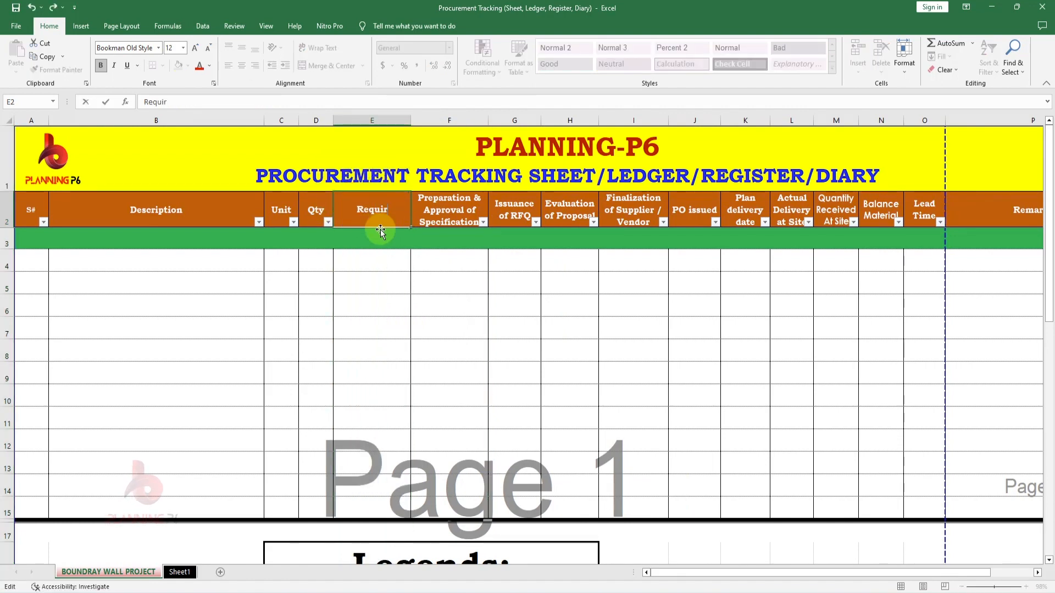
type("ed as")
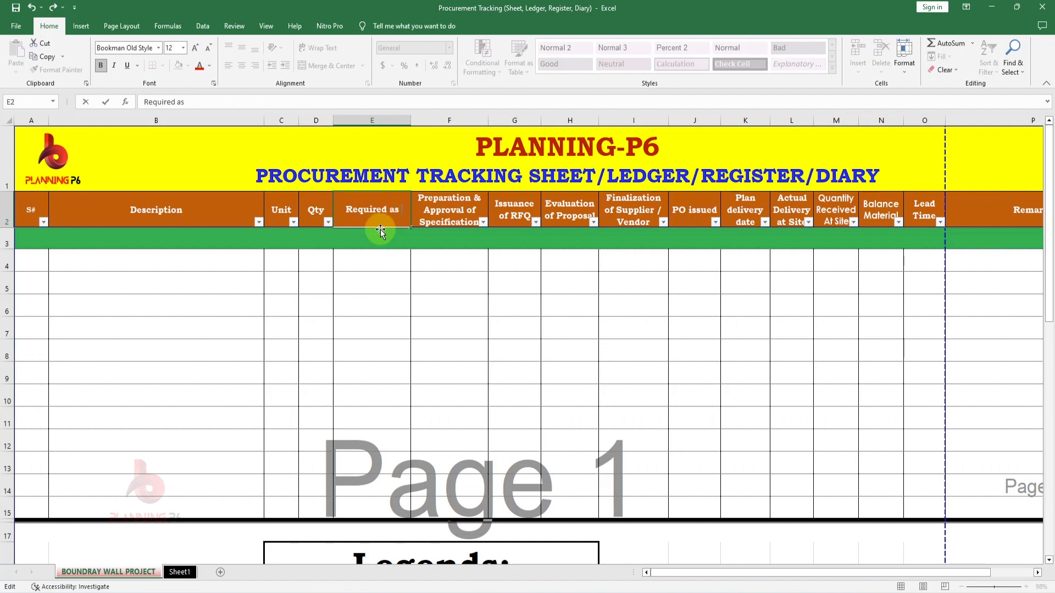
type(" Per")
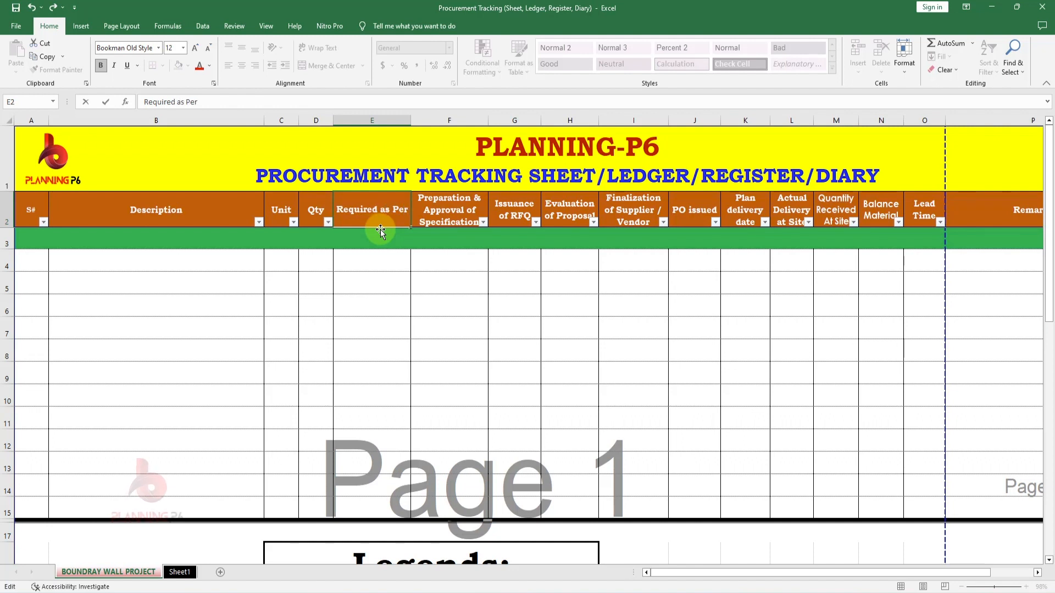
type(" Schedul")
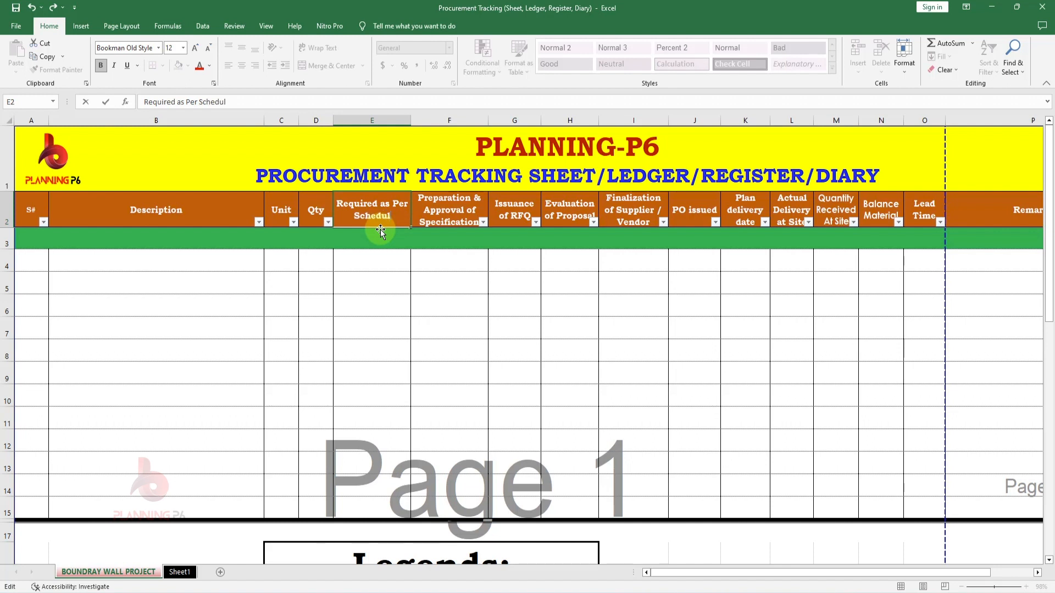
type("e")
left_click(382, 287)
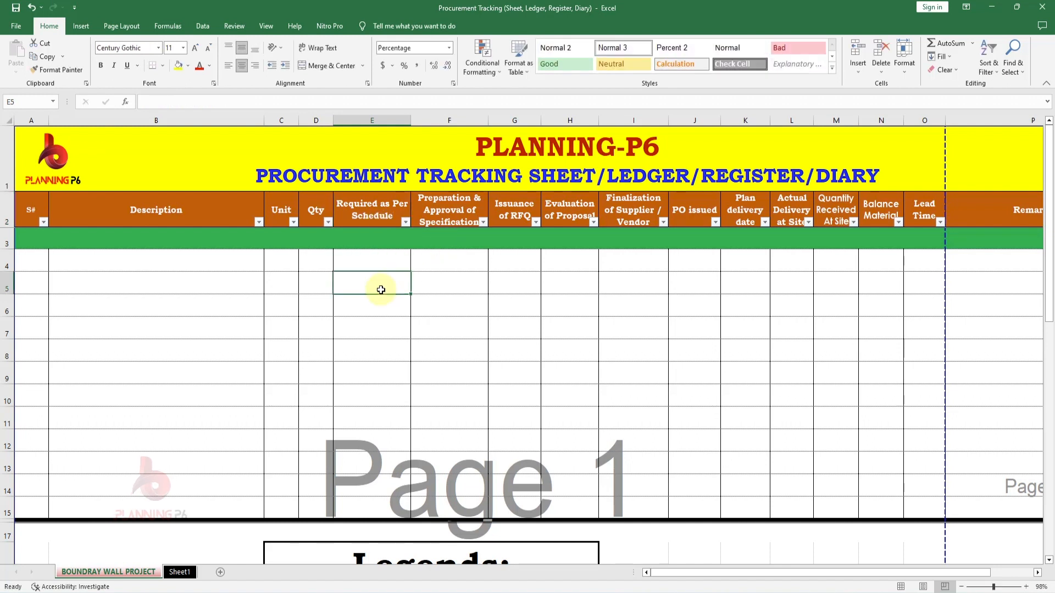
left_click(374, 221)
left_click_drag(374, 221, 372, 492)
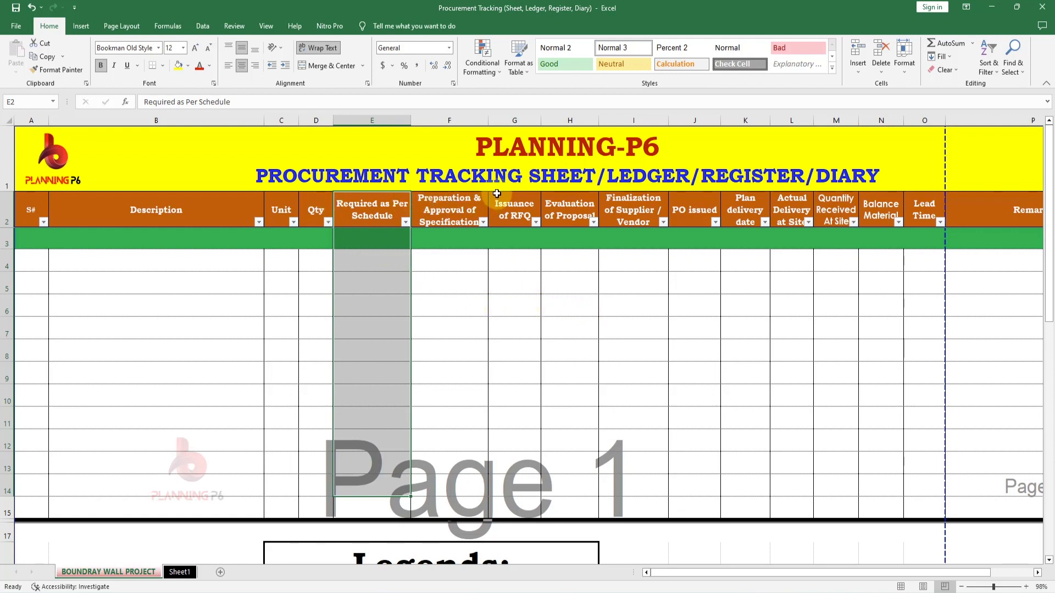
left_click(192, 357)
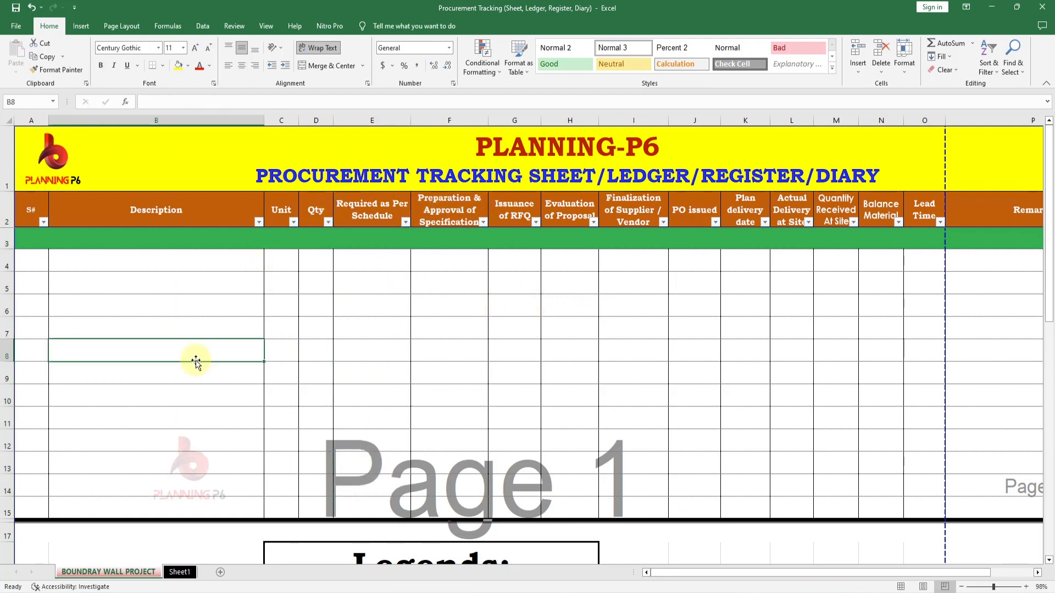
left_click(43, 264)
left_click(65, 242)
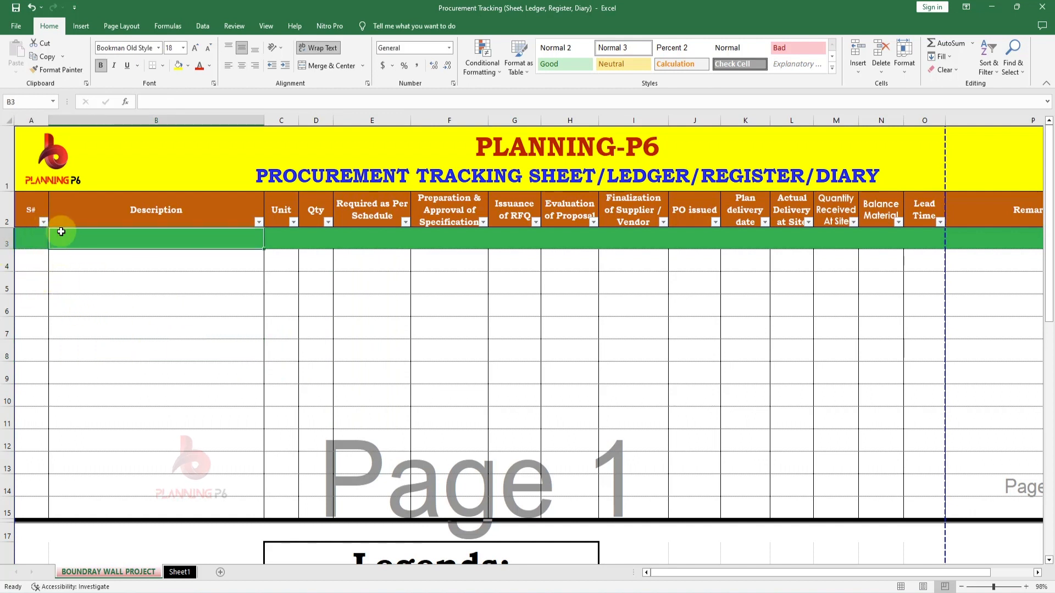
Step: Enter the section heading "Civil Material / Construction Material" in cell A3 of the green row
left_click(41, 236)
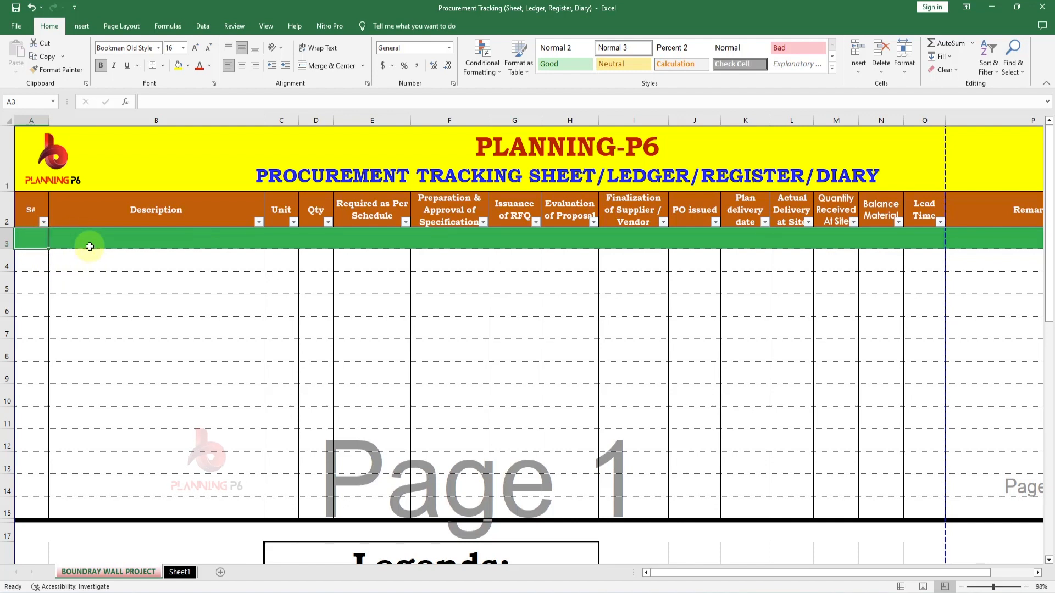
type("C")
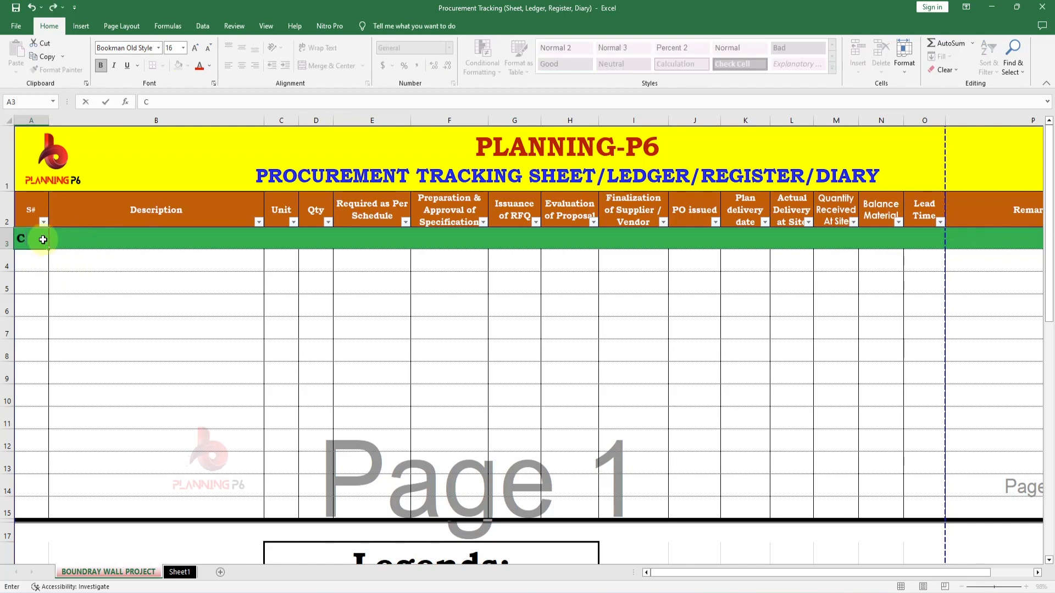
type("iv")
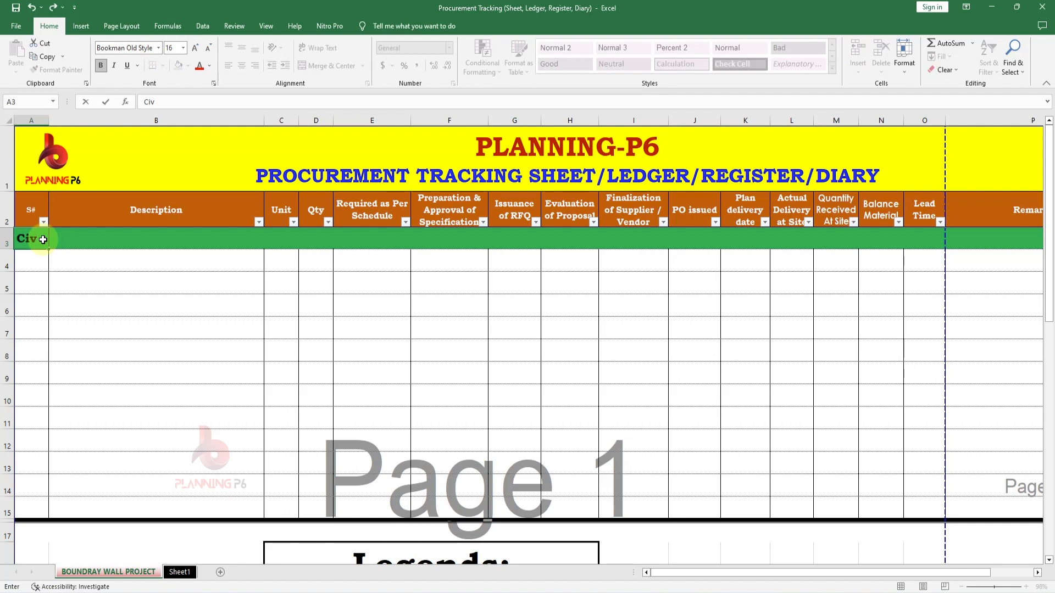
type("il")
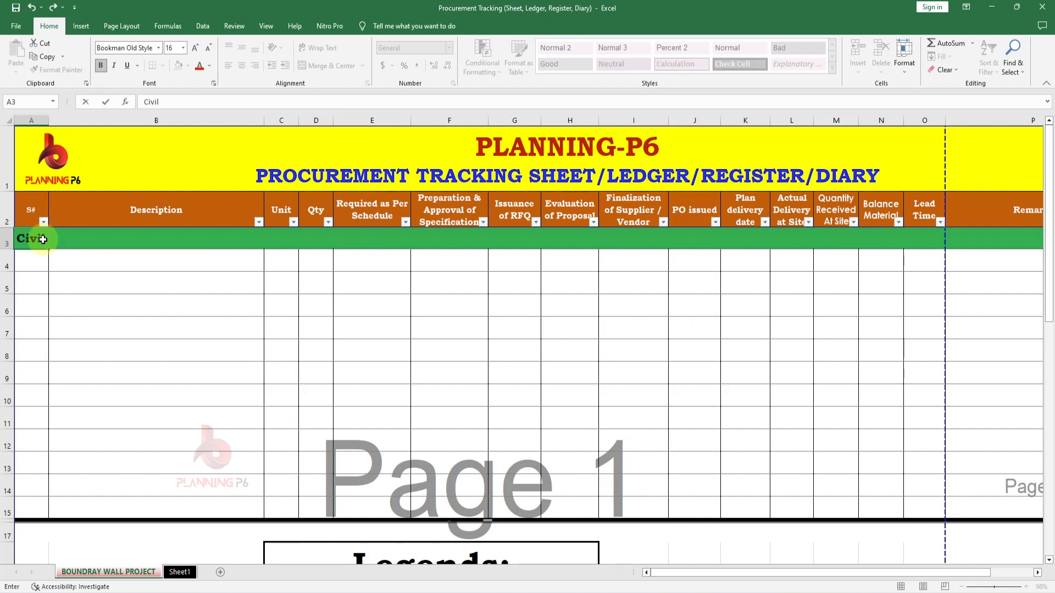
type(" Mat")
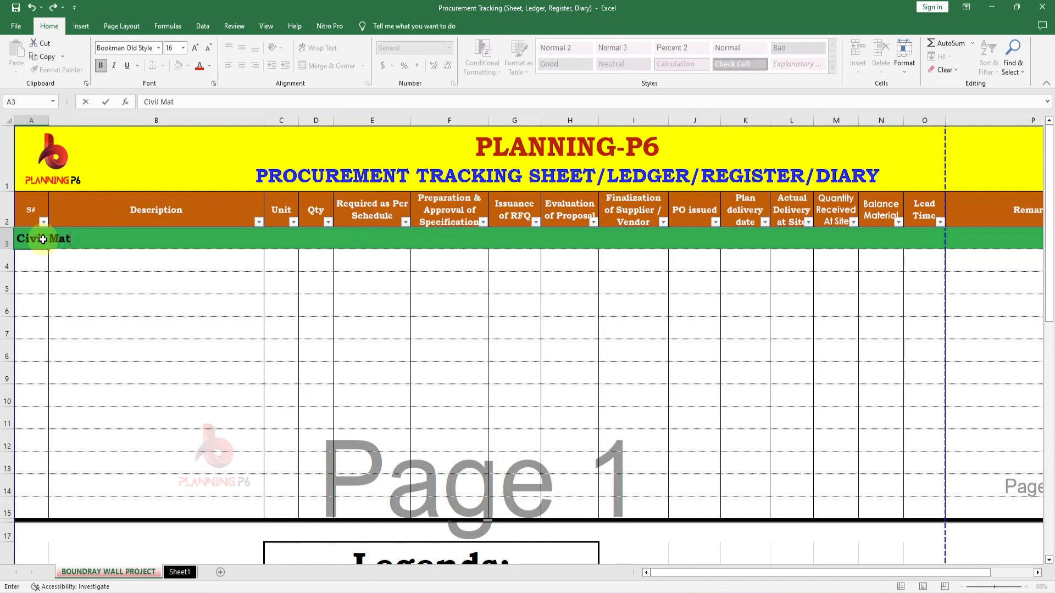
type("erial")
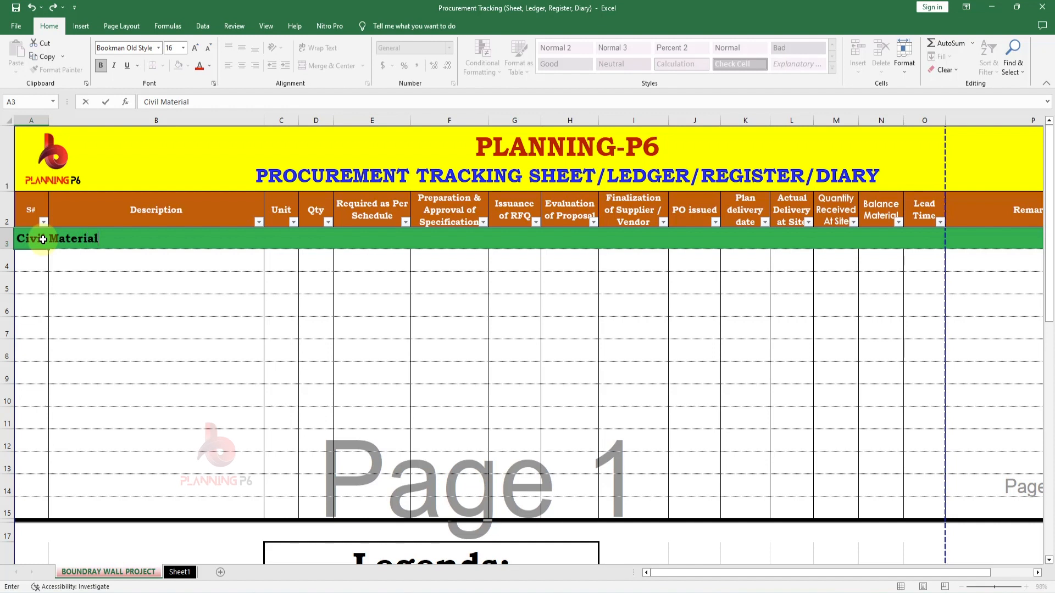
type(" / Construction")
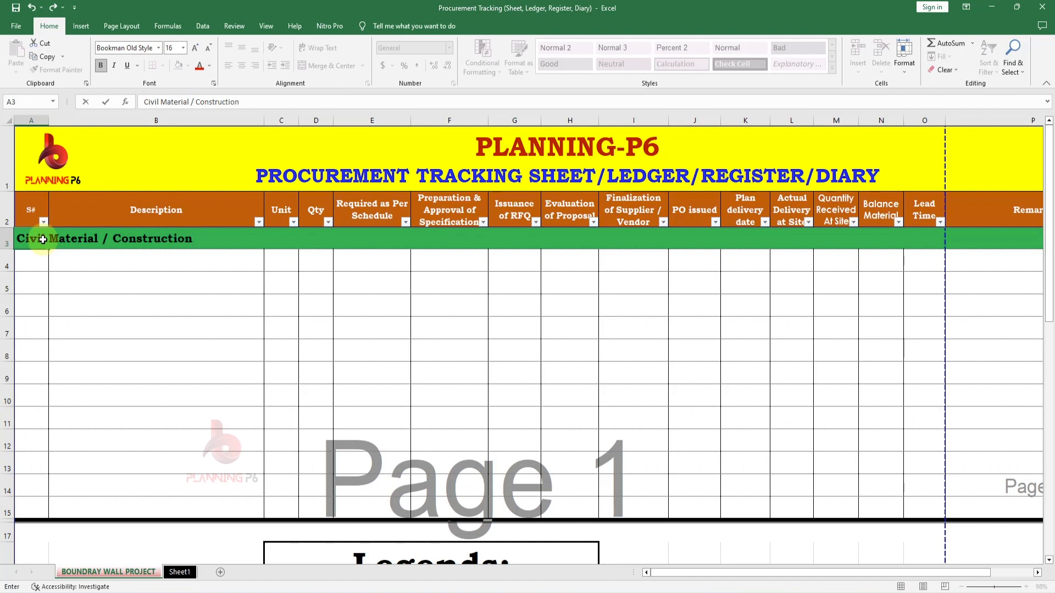
type(" Mater")
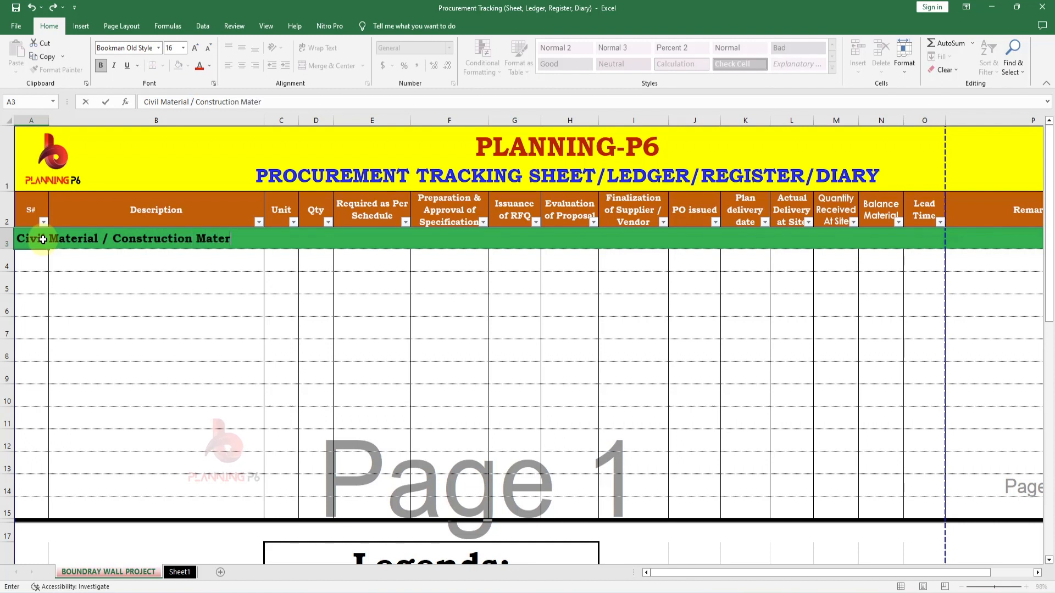
type("ial")
left_click(41, 326)
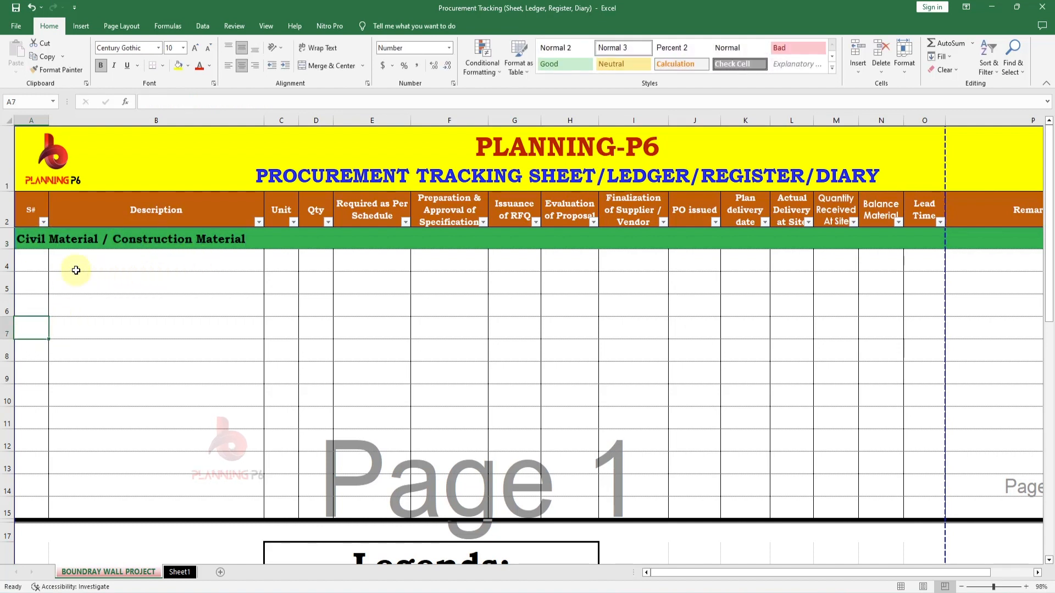
Step: Enter serial number 1 in cell A4 under the section heading
left_click(44, 265)
type("1")
key("Return")
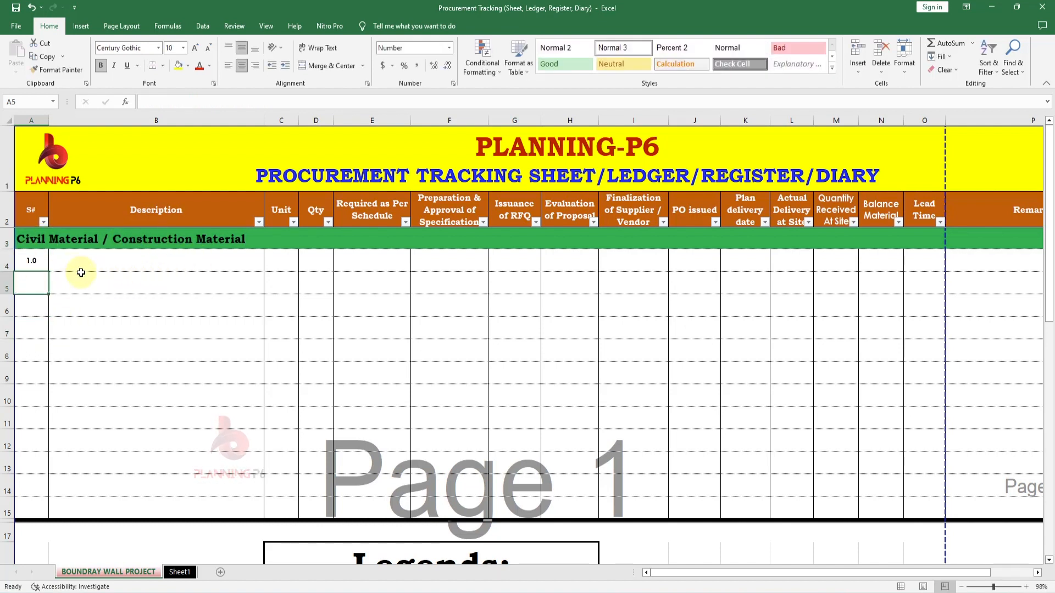
Step: Switch to Primavera P6 to check the start date of the Brick/Stone Blasting activity, and return to Excel
key("alt+Tab")
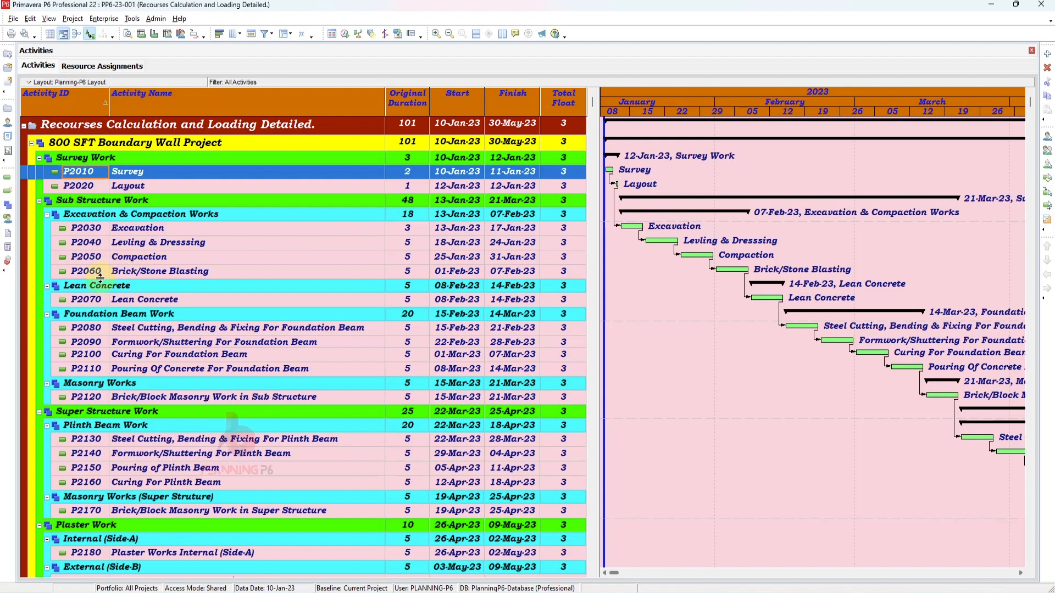
left_click(452, 275)
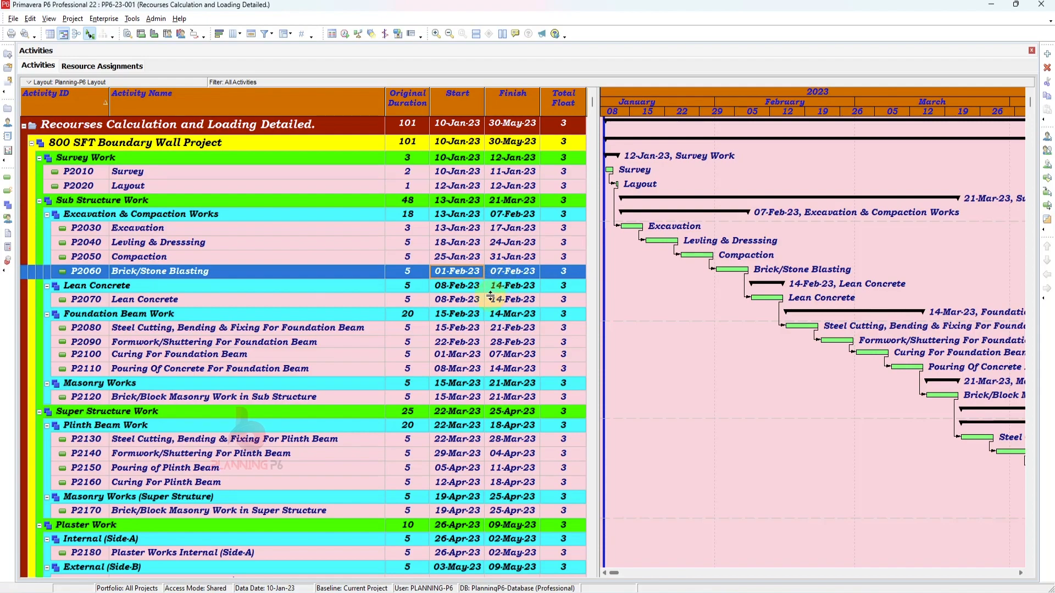
key("alt+Tab")
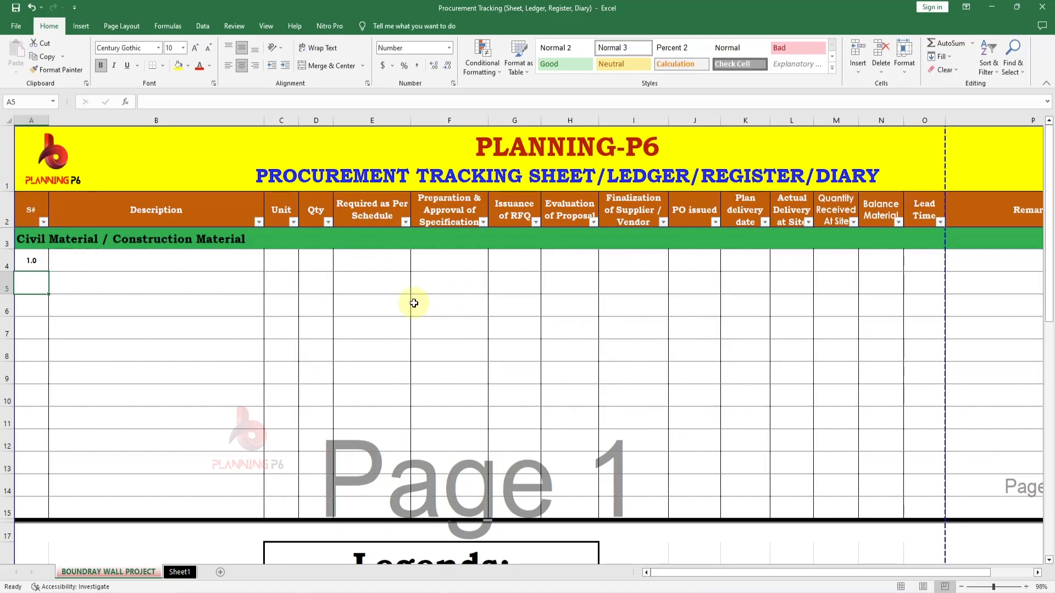
Step: Enter "Bircks /Stone" as the description in cell B4, checking the Primavera P6 schedule before filling it in
left_click(128, 260)
key("alt+Tab")
key("alt+Tab")
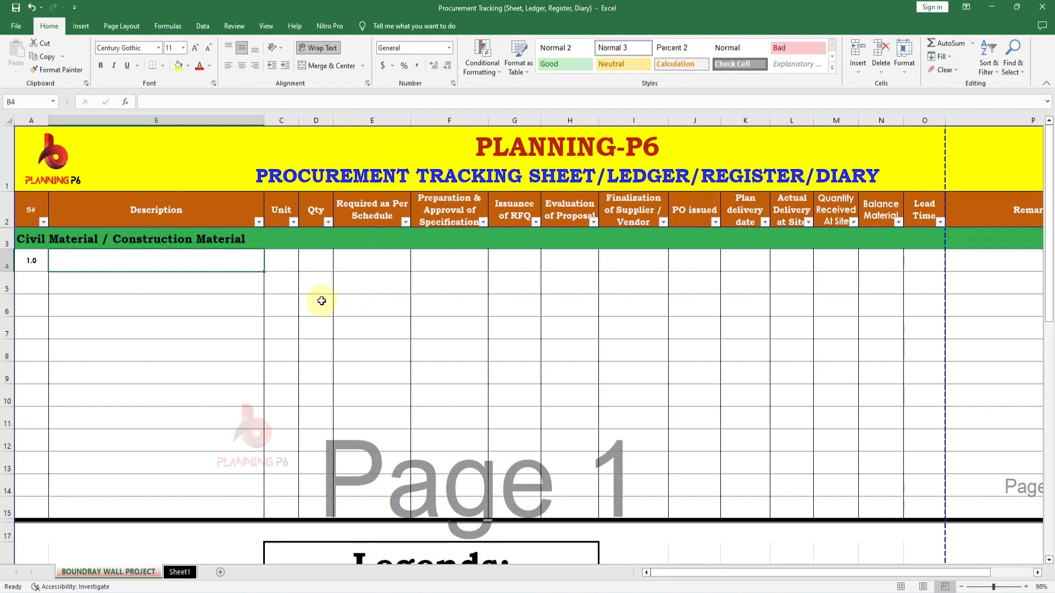
type("Bircks ")
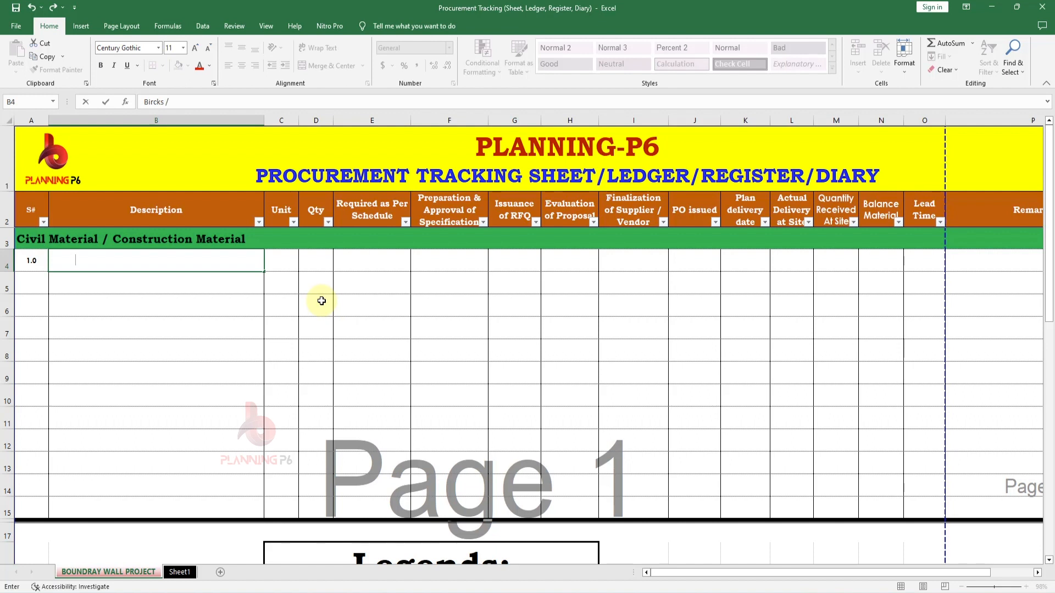
type("/Stone")
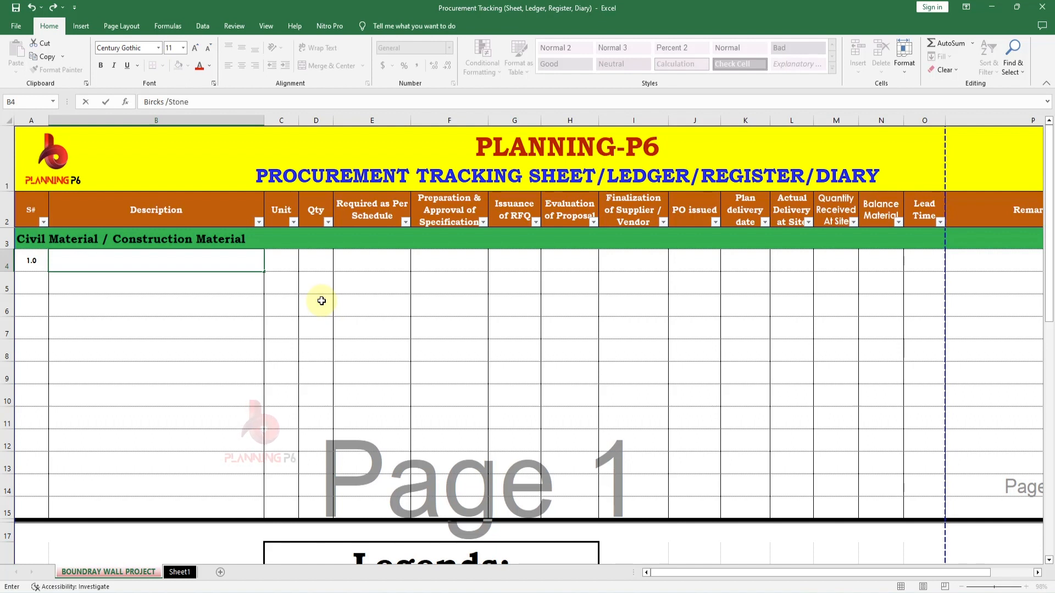
key("Return")
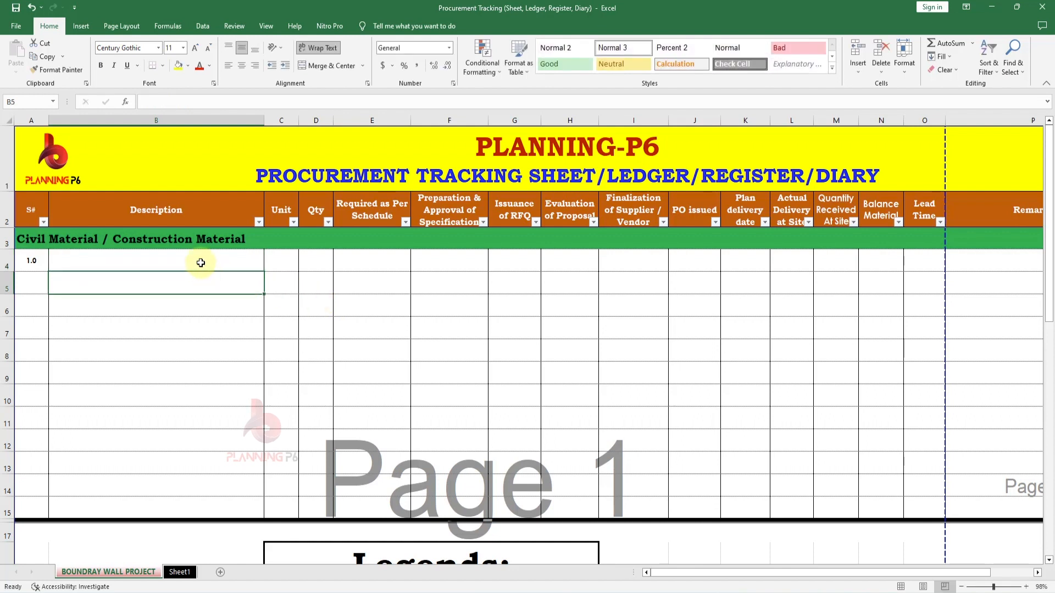
Step: Set the font color of the Description cells B4 to B15 to the recently used blue
left_click_drag(205, 262, 157, 511)
left_click(210, 67)
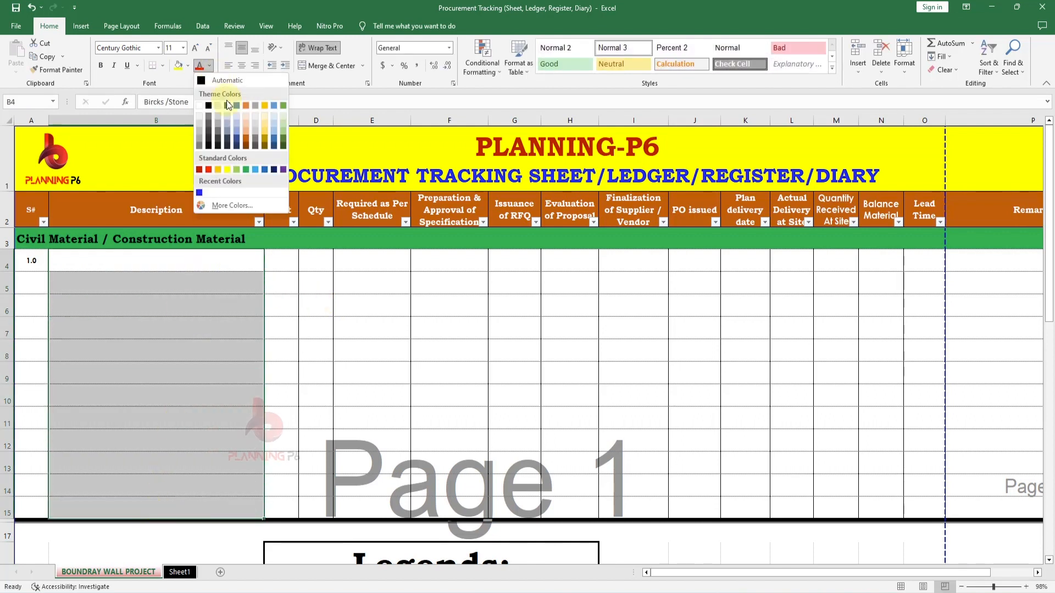
left_click(200, 193)
Step: Apply the same blue font color and bold to all table cells in rows 4 to 15, from S# through Remarks
left_click_drag(102, 264, 110, 509)
left_click_drag(36, 269, 1003, 505)
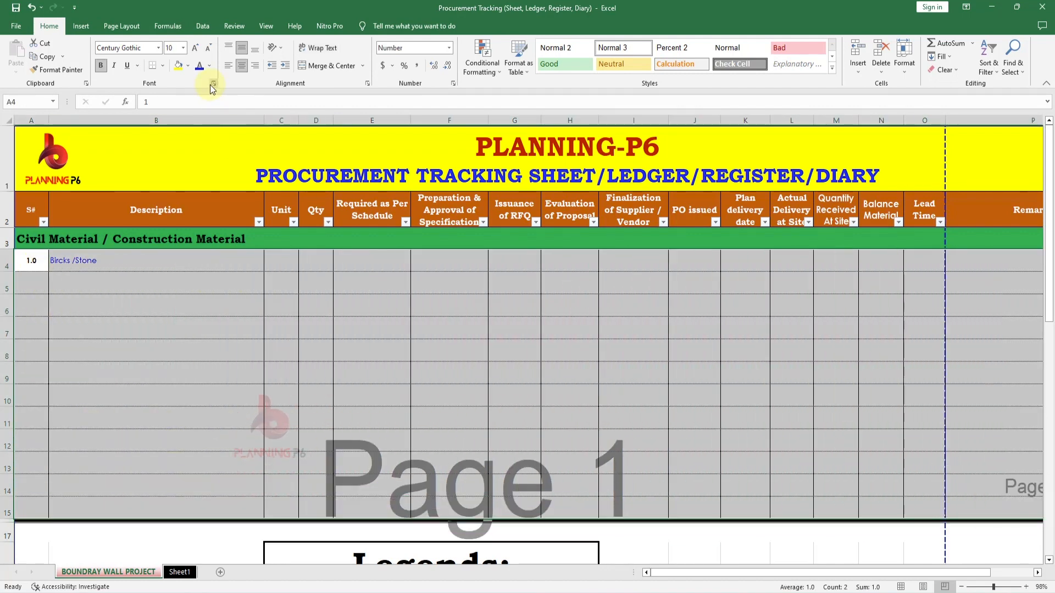
left_click(200, 66)
left_click(101, 66)
left_click(101, 66)
left_click(195, 374)
left_click(116, 268)
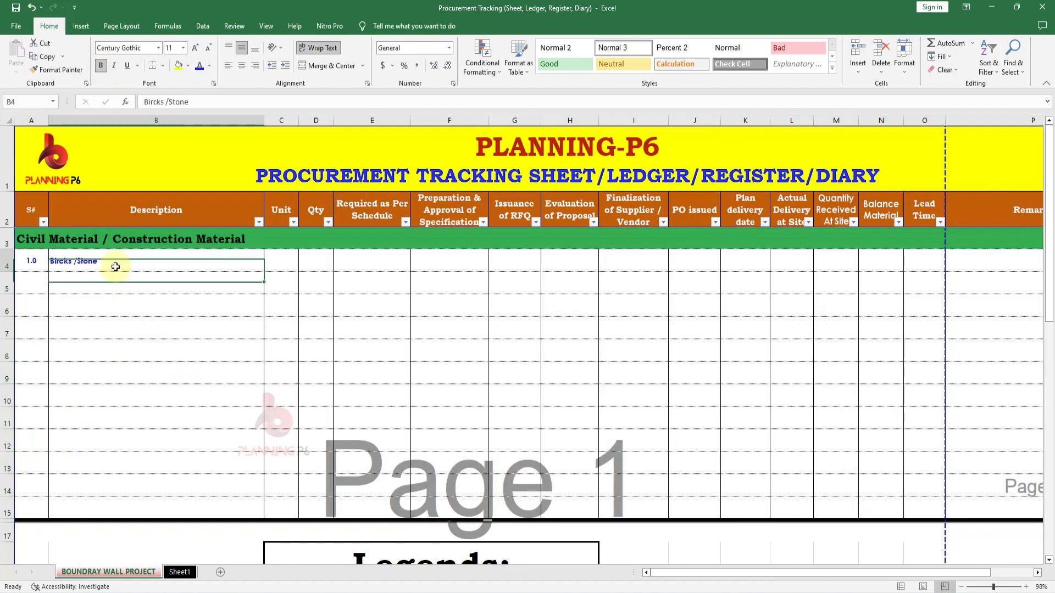
Step: Increase the font size of all table cells in rows 4 to 15, from S# through Remarks, to 12
left_click_drag(42, 260, 1013, 511)
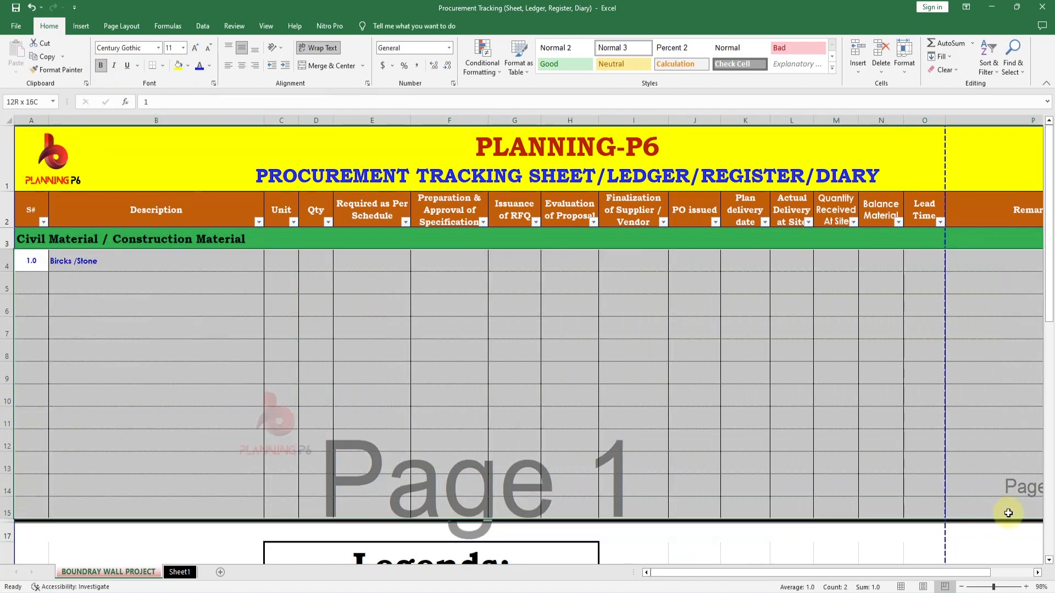
left_click(195, 47)
left_click(195, 48)
left_click(150, 332)
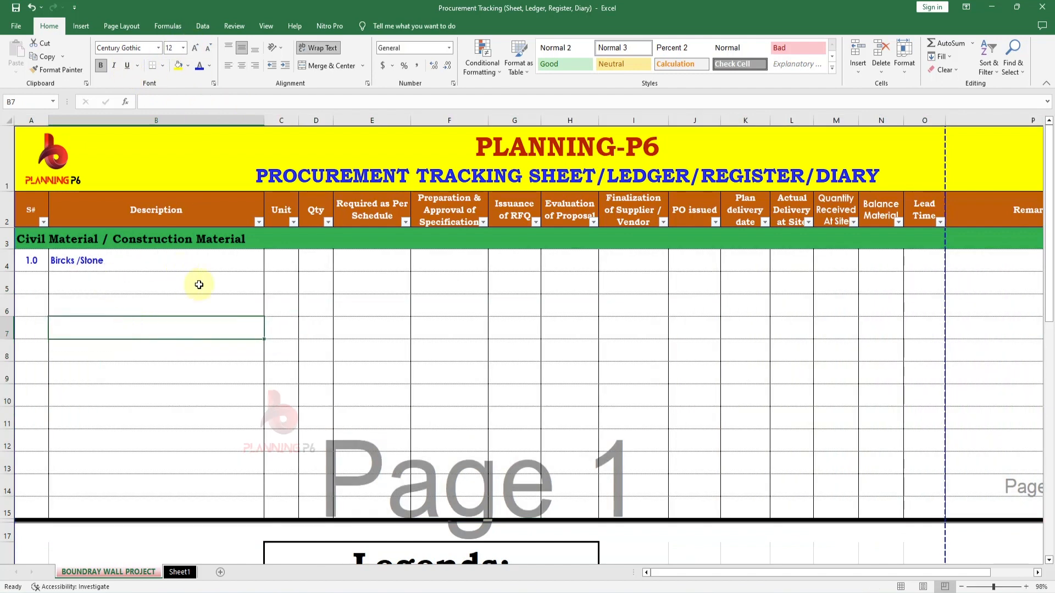
Step: Enter CFT as the unit and 300 as the quantity for the Bircks /Stone row
left_click(282, 267)
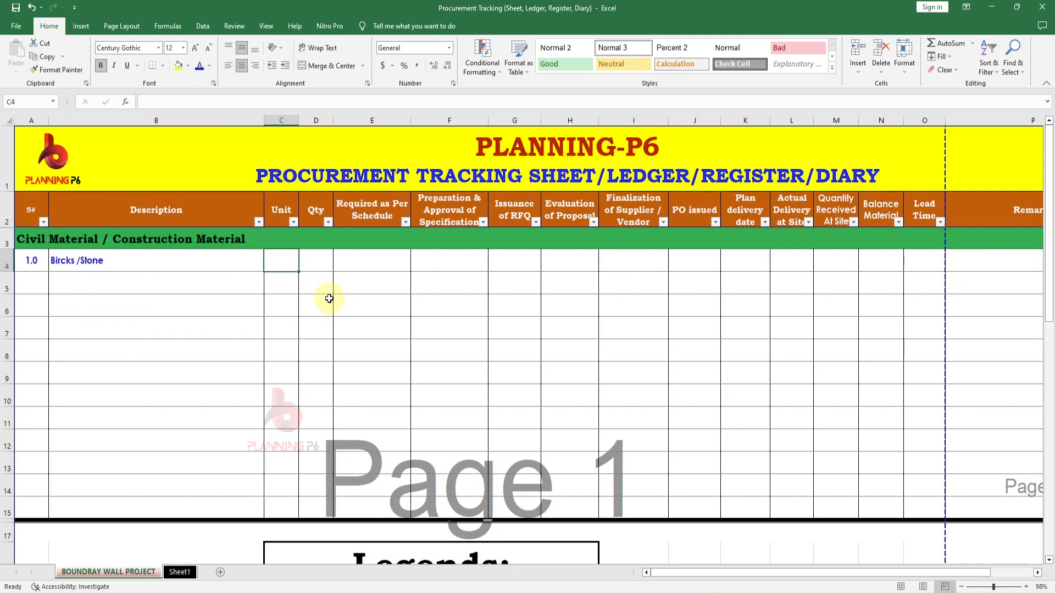
type("CFT")
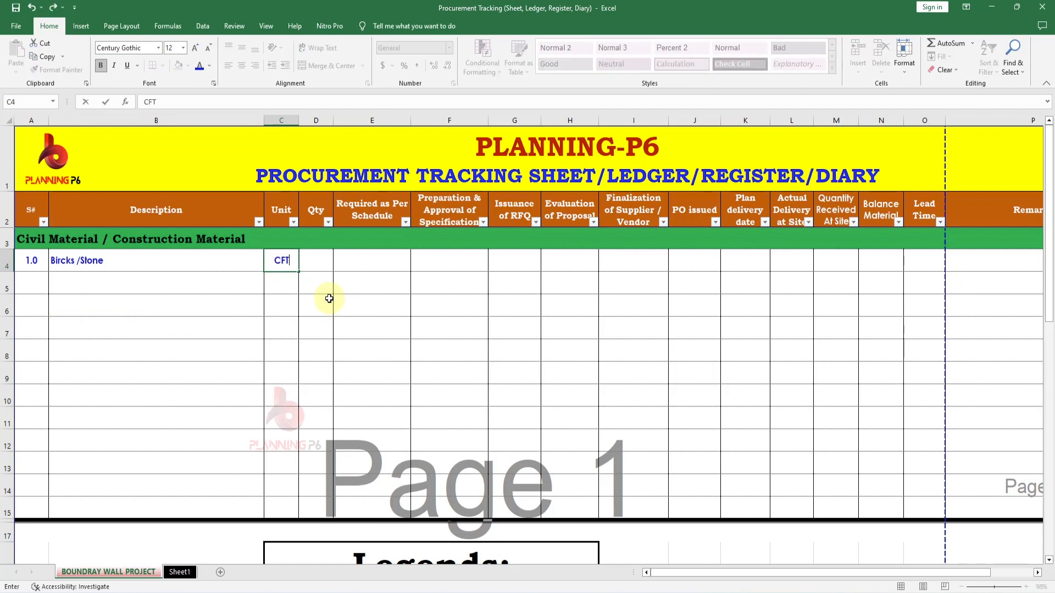
key("Return")
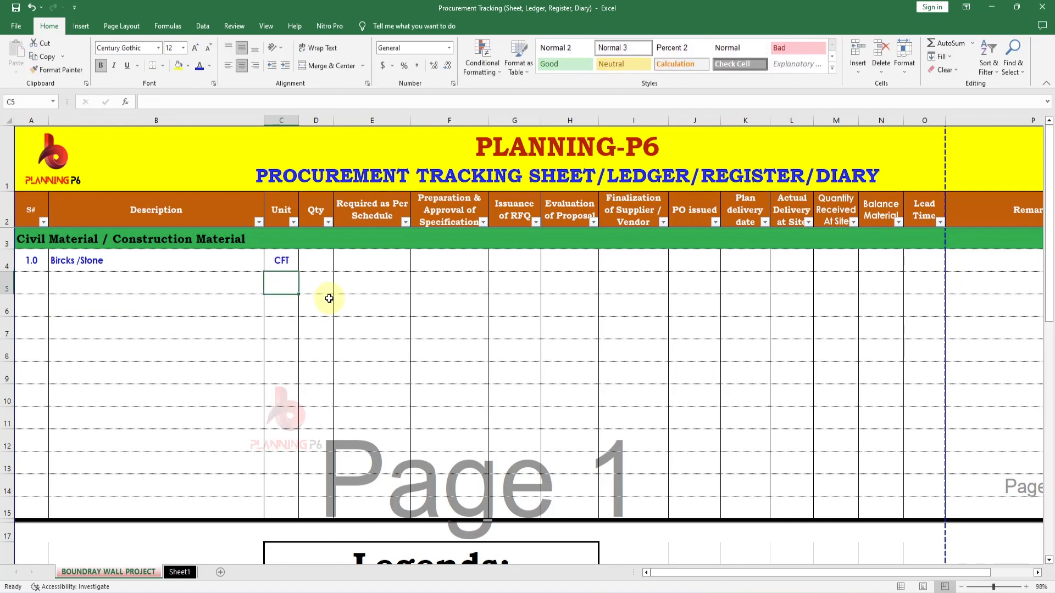
left_click(314, 262)
type("300")
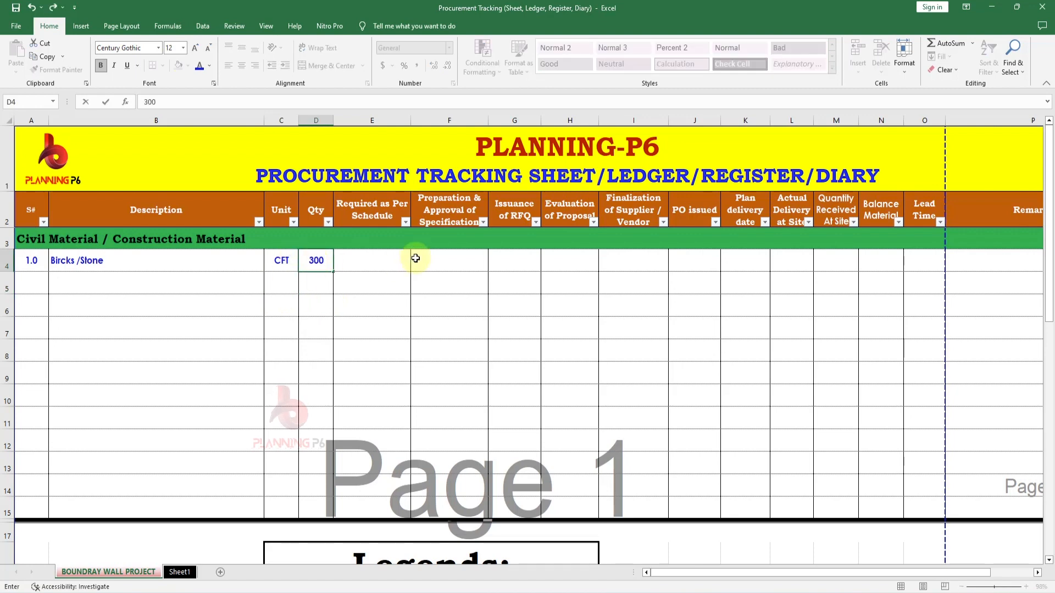
key("Return")
left_click(375, 260)
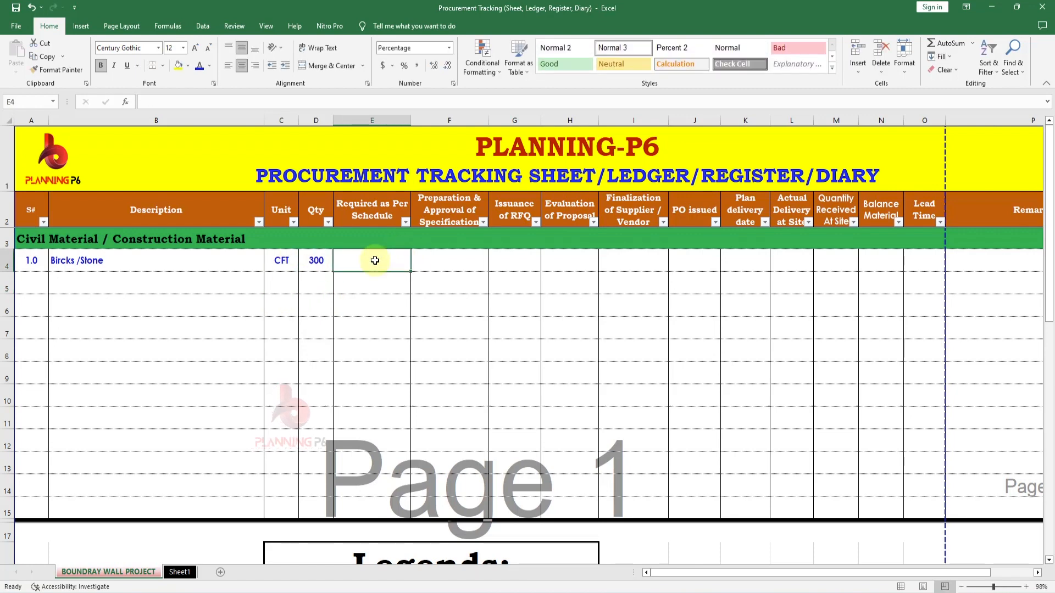
type("31")
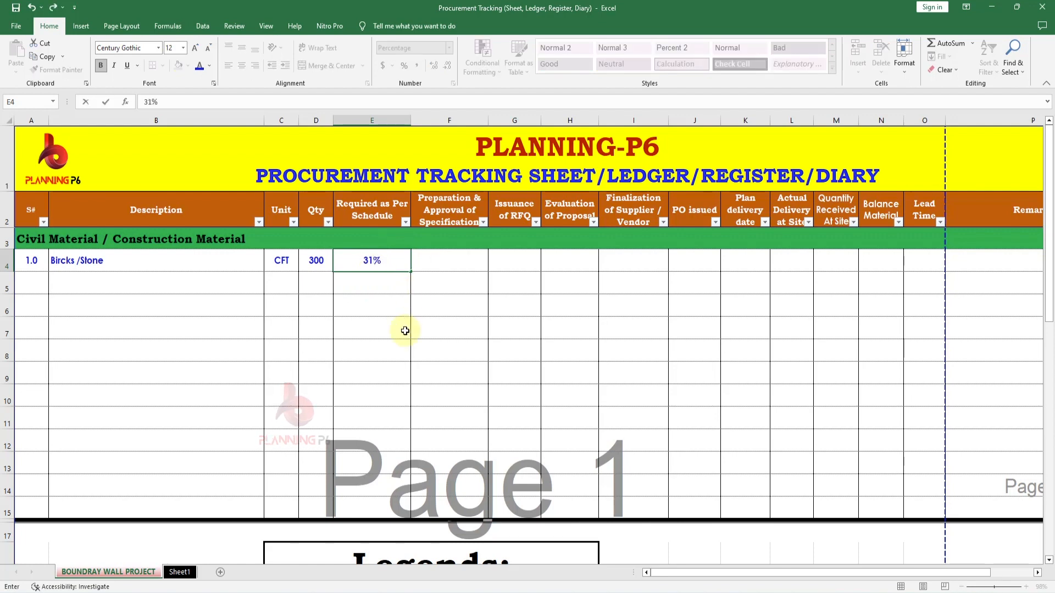
key("ctrl+Return")
Step: Format the Required as Per Schedule cell E4 as a date of the type 14-Mar-12
right_click(367, 264)
left_click(443, 452)
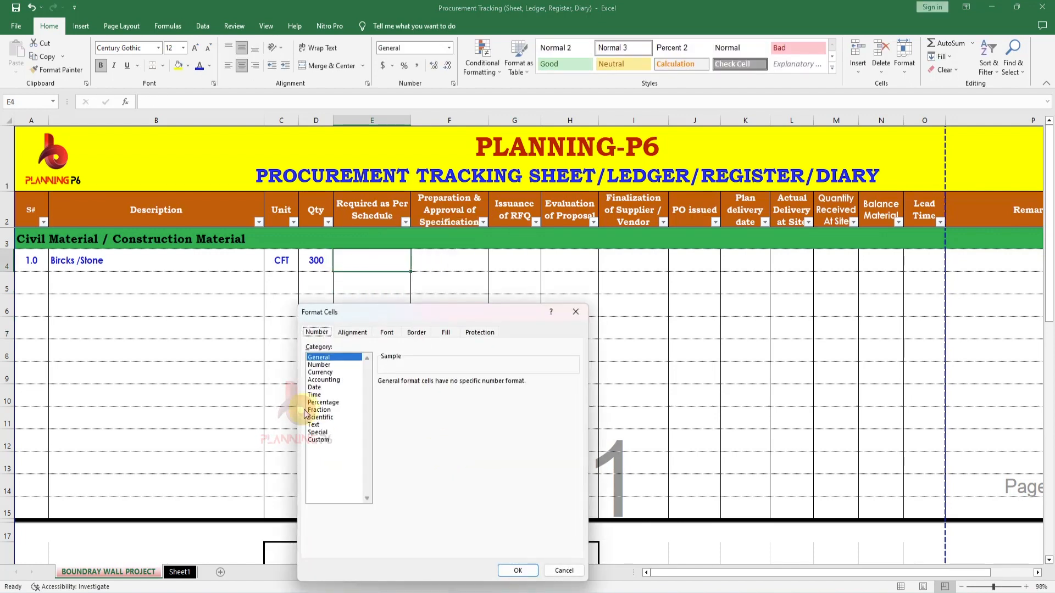
left_click(323, 395)
left_click(321, 387)
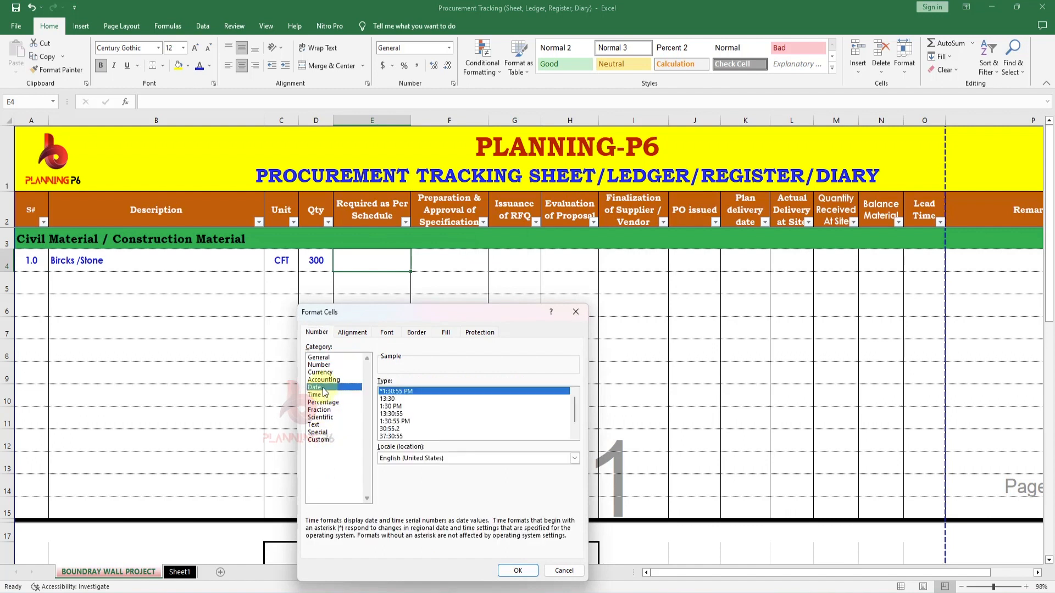
left_click(410, 422)
scroll(411, 423, "down", 4)
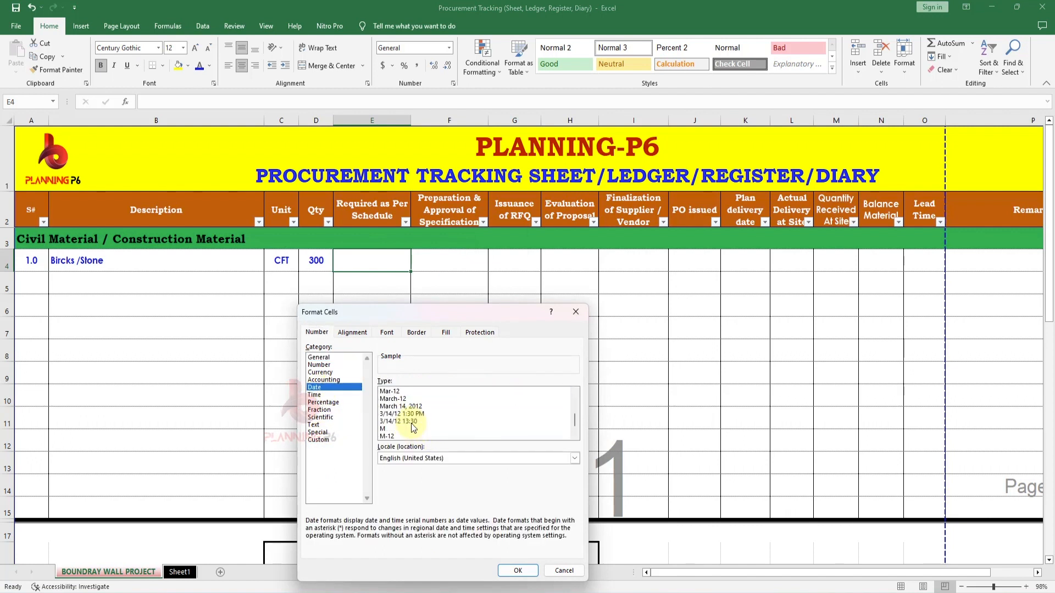
scroll(399, 439, "up", 2)
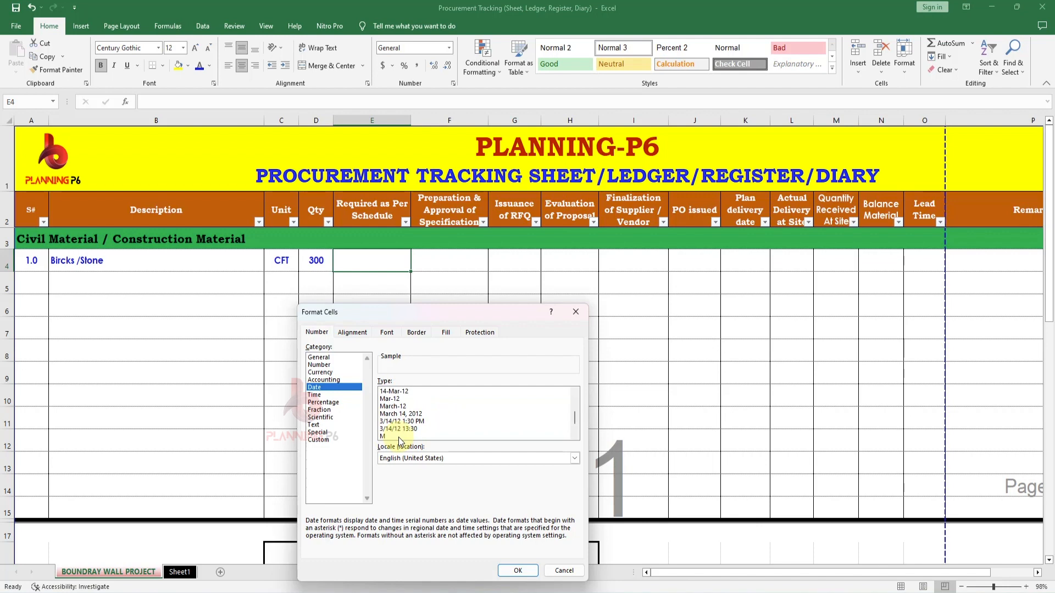
left_click(400, 414)
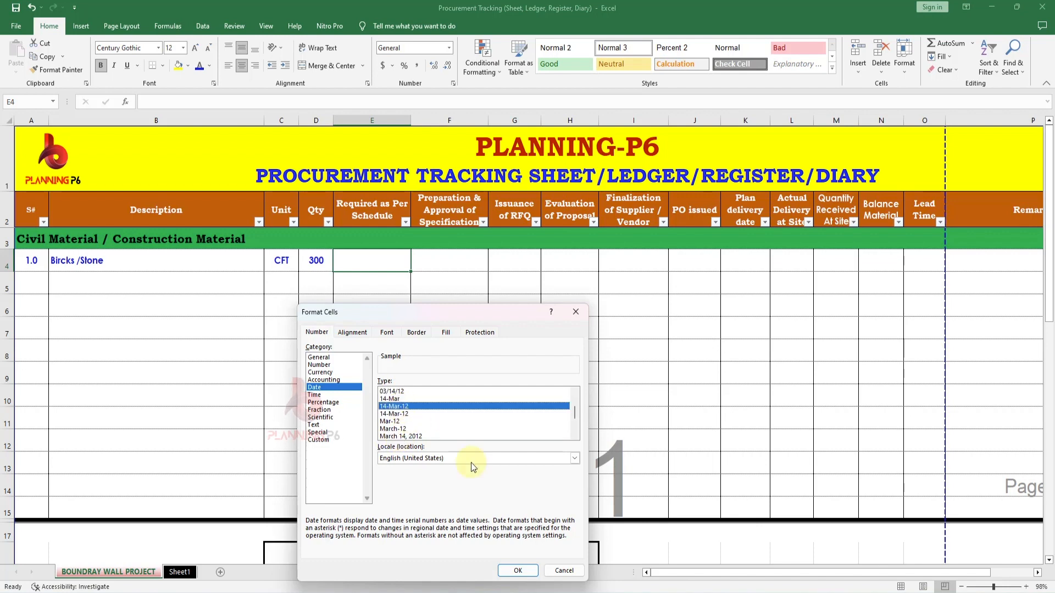
left_click(518, 570)
Step: Enter 1/31/23 as the Required as Per Schedule date for Bircks /Stone in cell E4
double_click(383, 261)
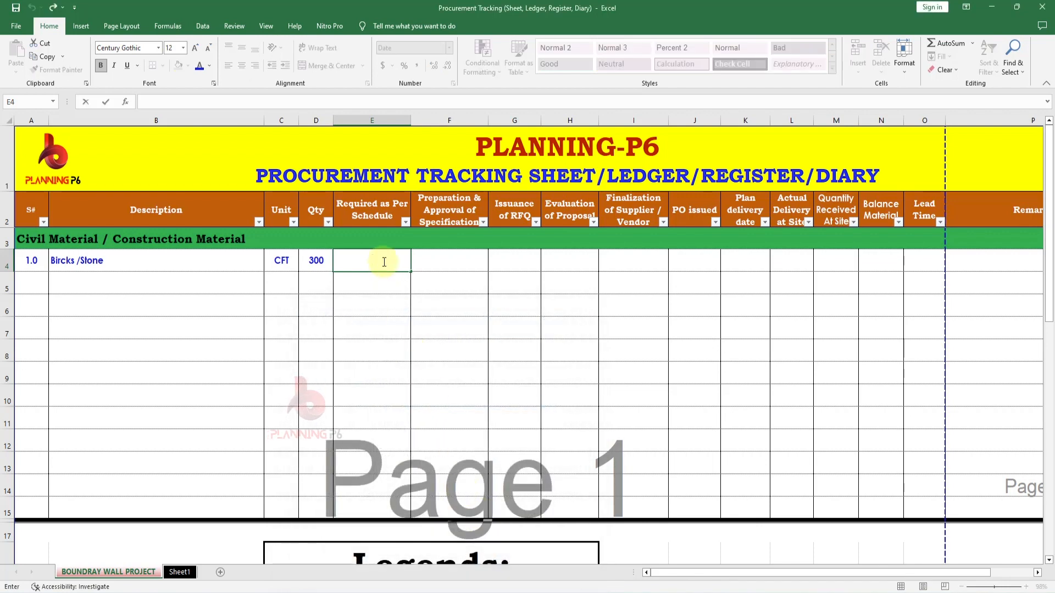
type("1")
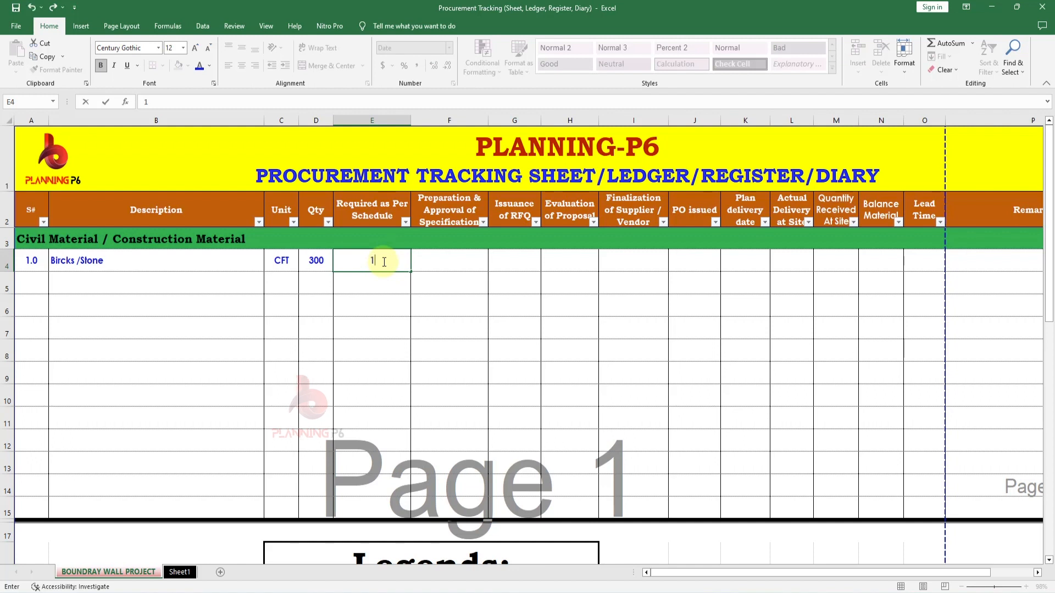
type("/31")
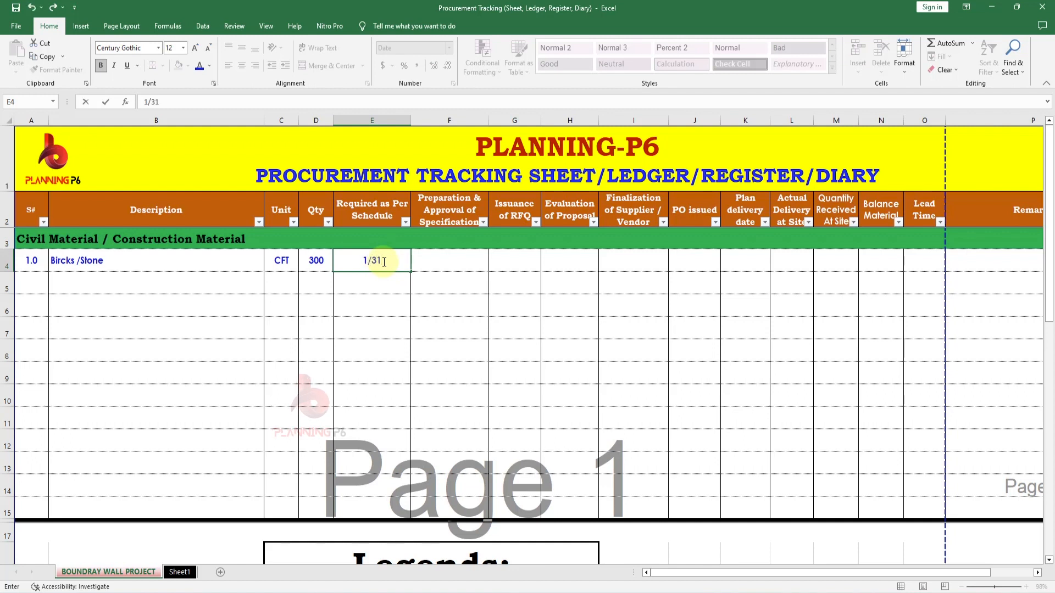
type("/23")
key("Return")
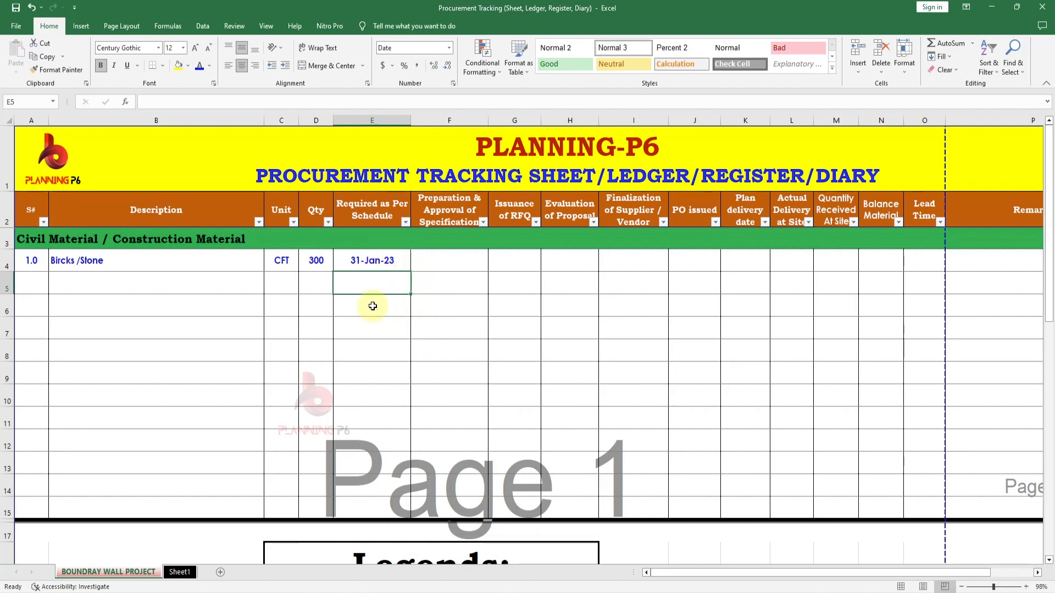
Step: Switch to Primavera P6 to check the Lean Concrete activity in the schedule, and return to Excel
key("alt+Tab")
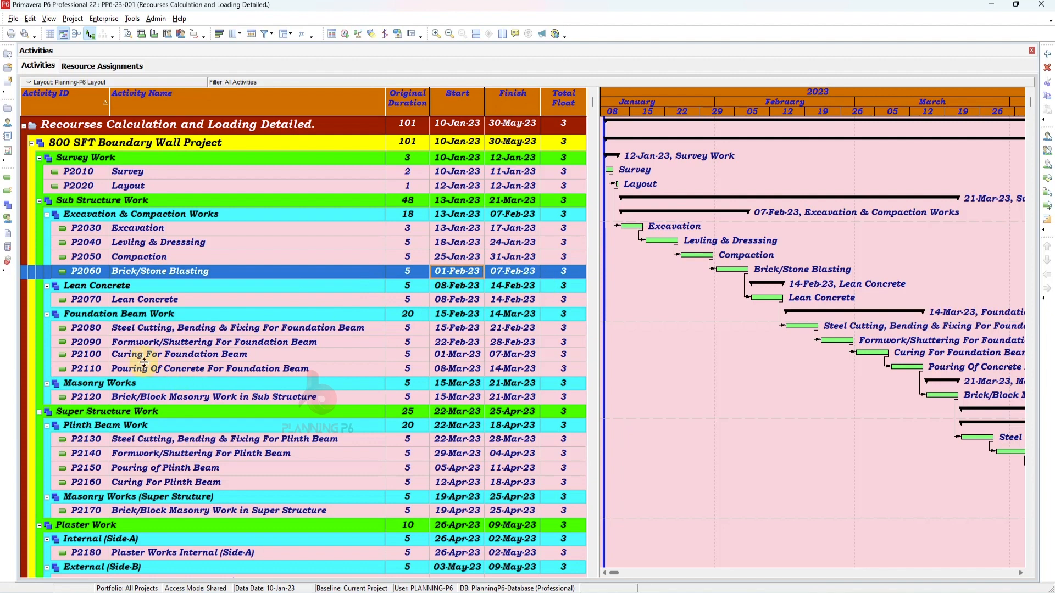
left_click(137, 301)
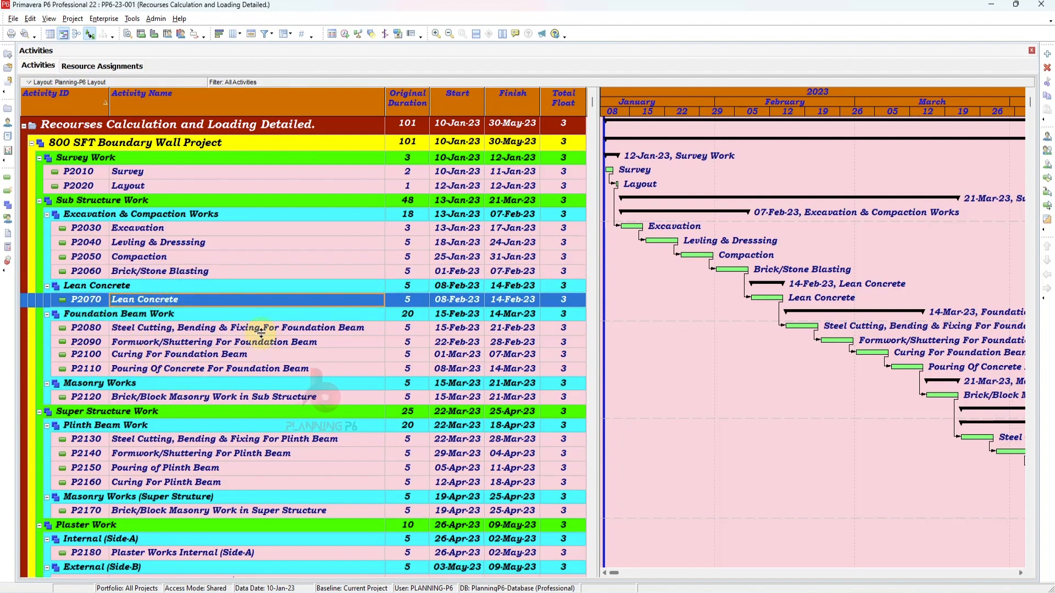
key("alt+Tab")
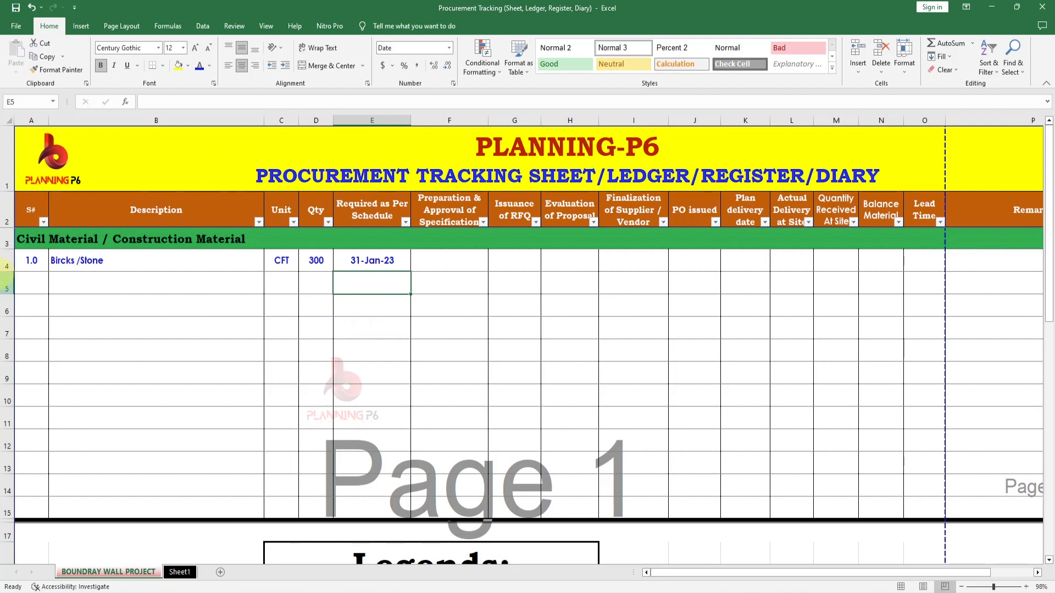
Step: Start the second material row with serial number 2 in cell A5 and the description "Sand" in B5
left_click(33, 287)
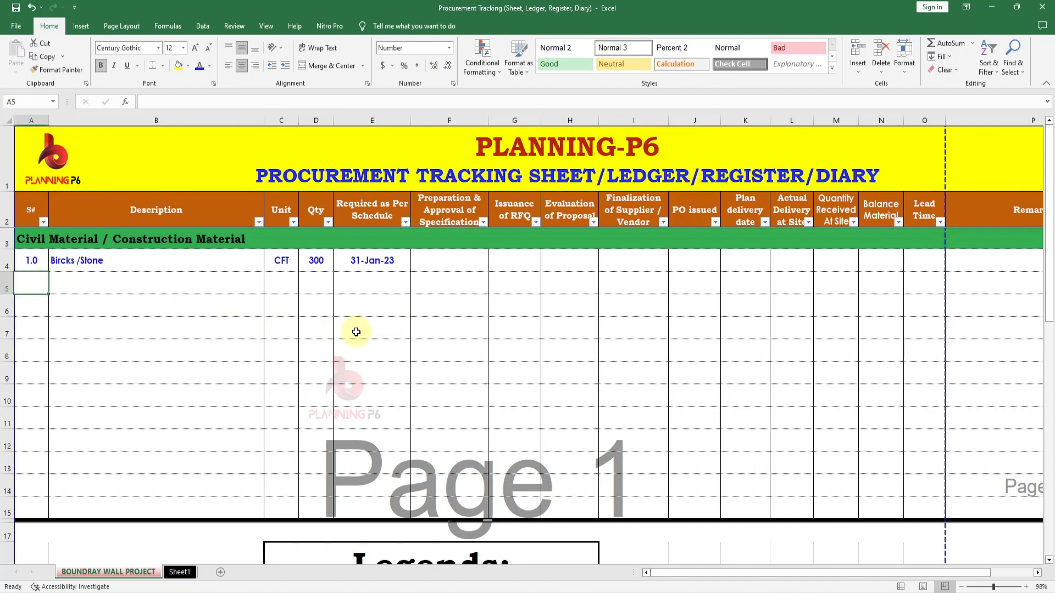
type("2")
key("Return")
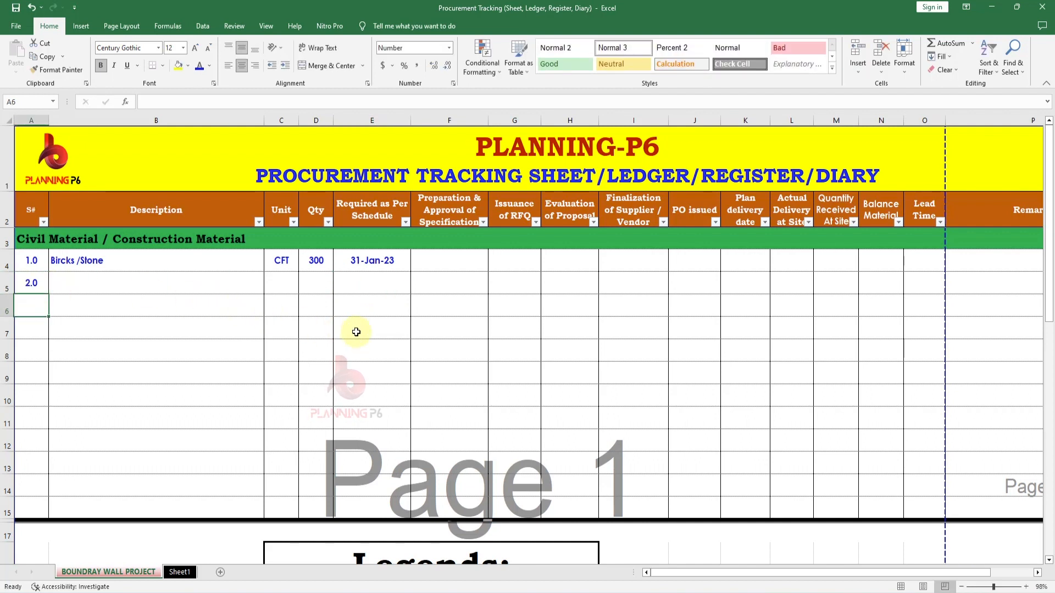
left_click(125, 283)
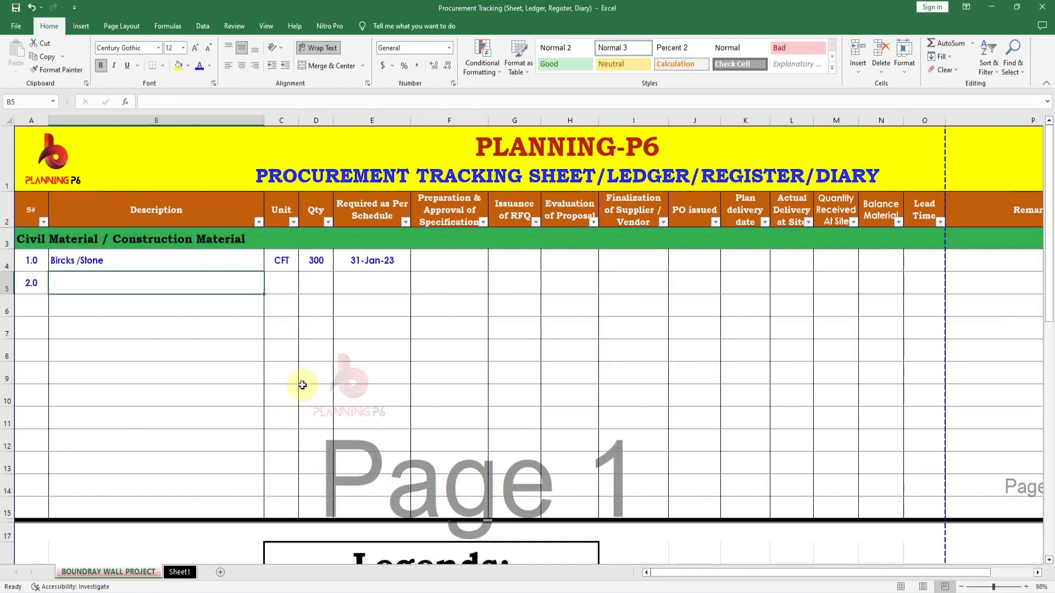
type("San ")
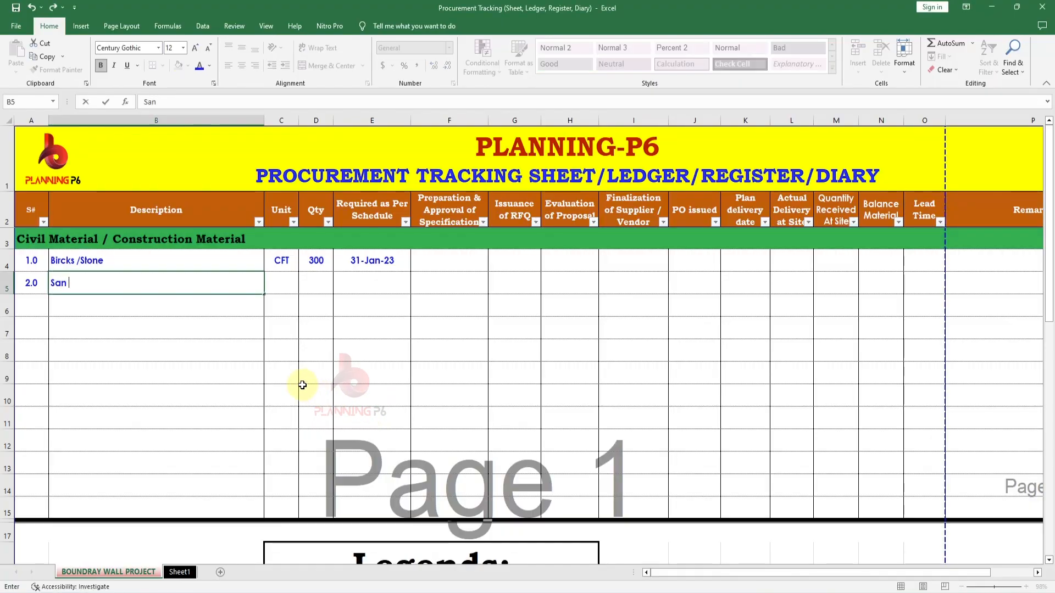
type("d")
key("Return")
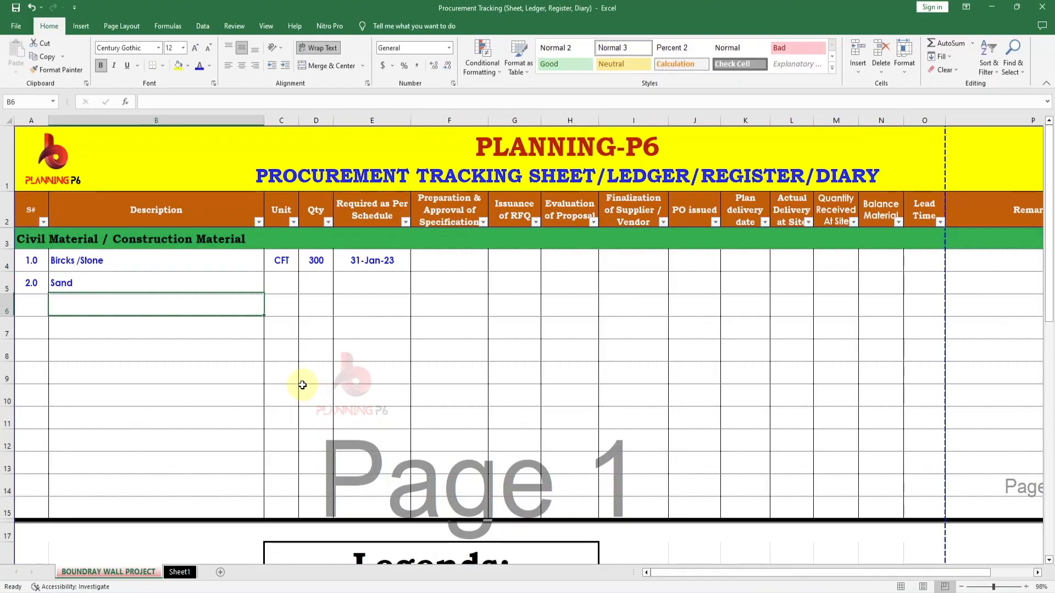
Step: Add the descriptions "Crush", "Cement" and "Steel" in cells B6 to B8
type("Cr")
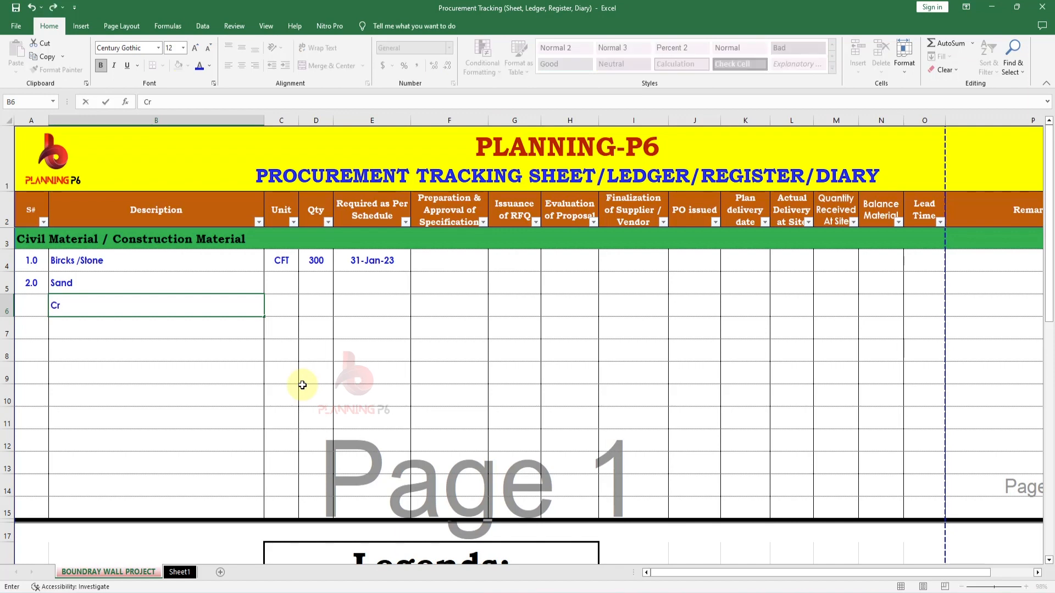
type("ush")
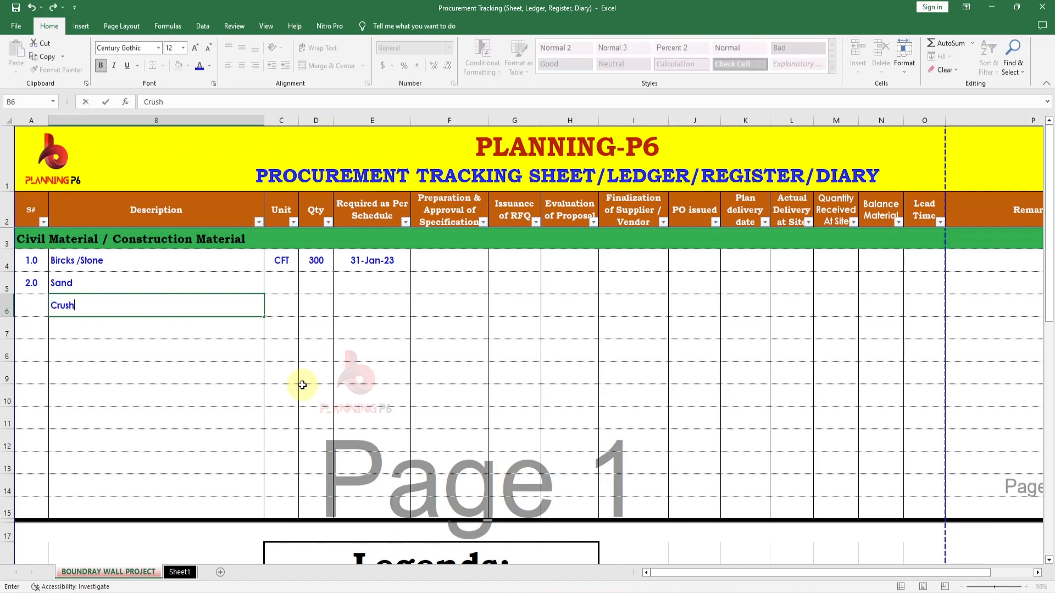
key("Return")
type("Cement")
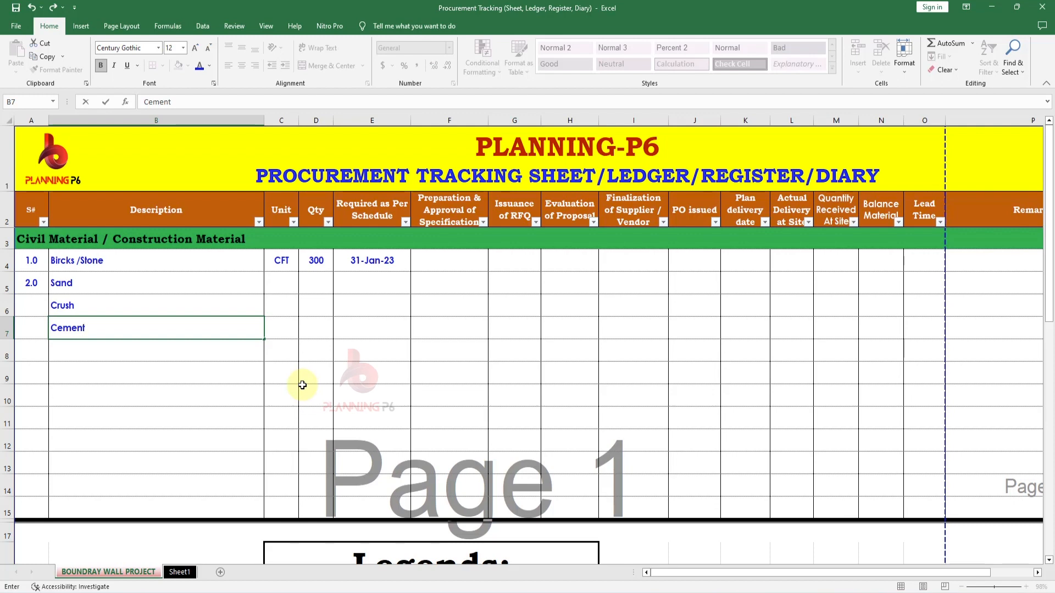
key("Return")
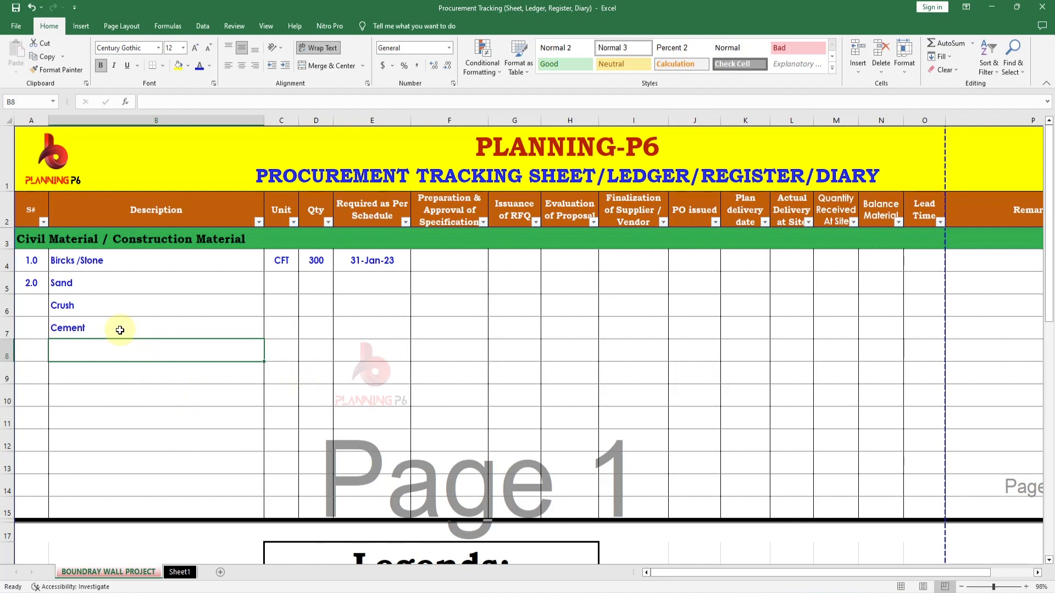
type("Steel")
key("Return")
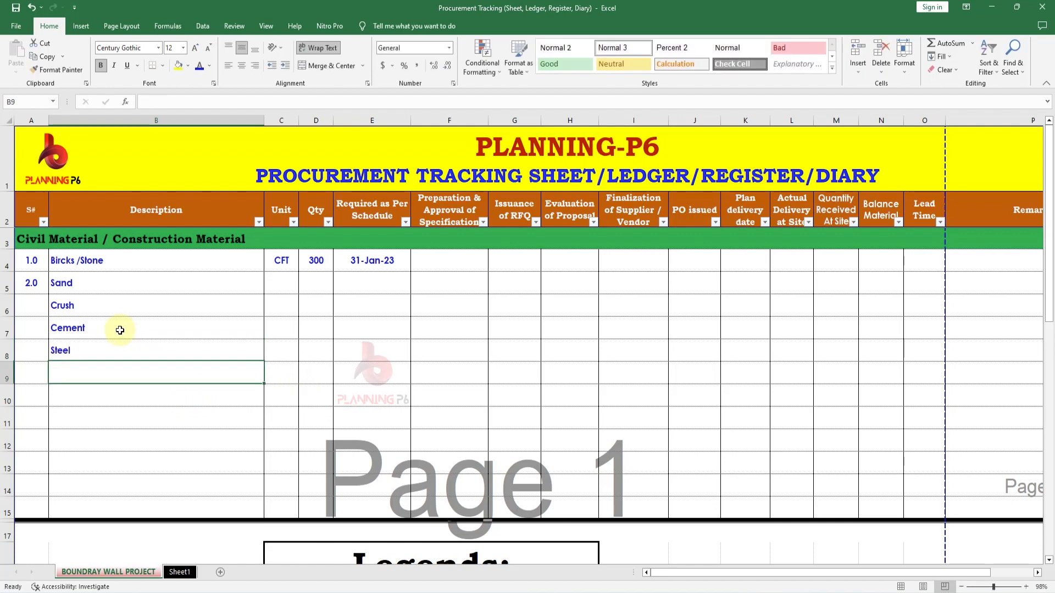
Step: Enter "Formwork Material" as the description in cell B9
type("For")
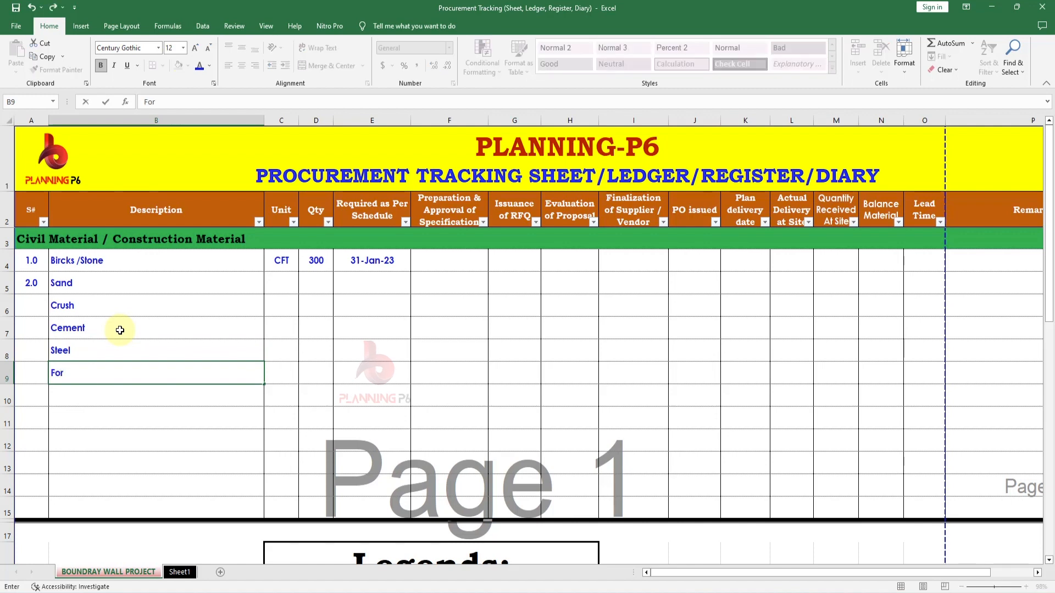
type("m")
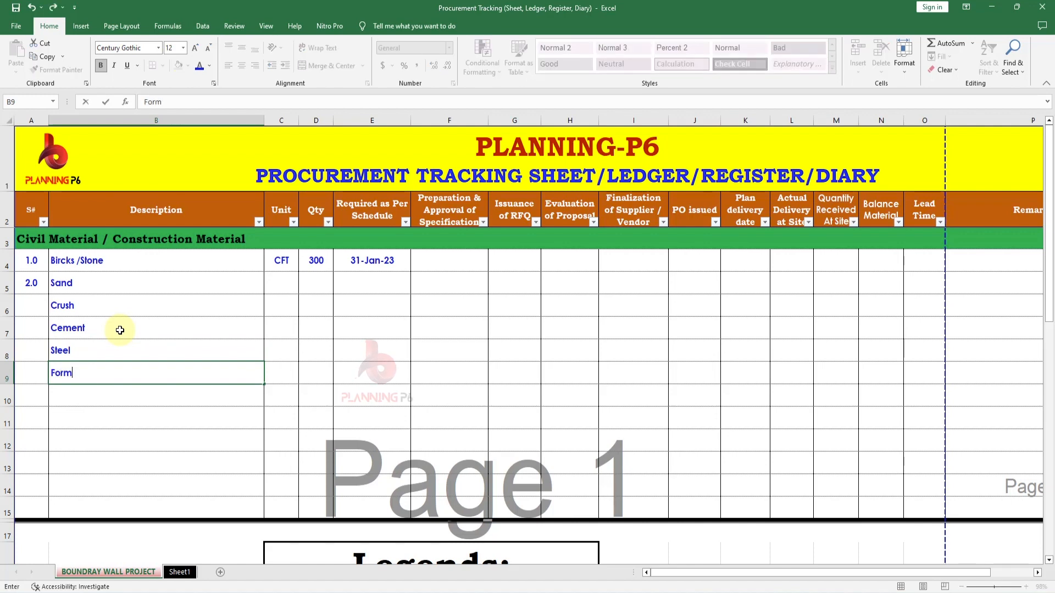
type("work ")
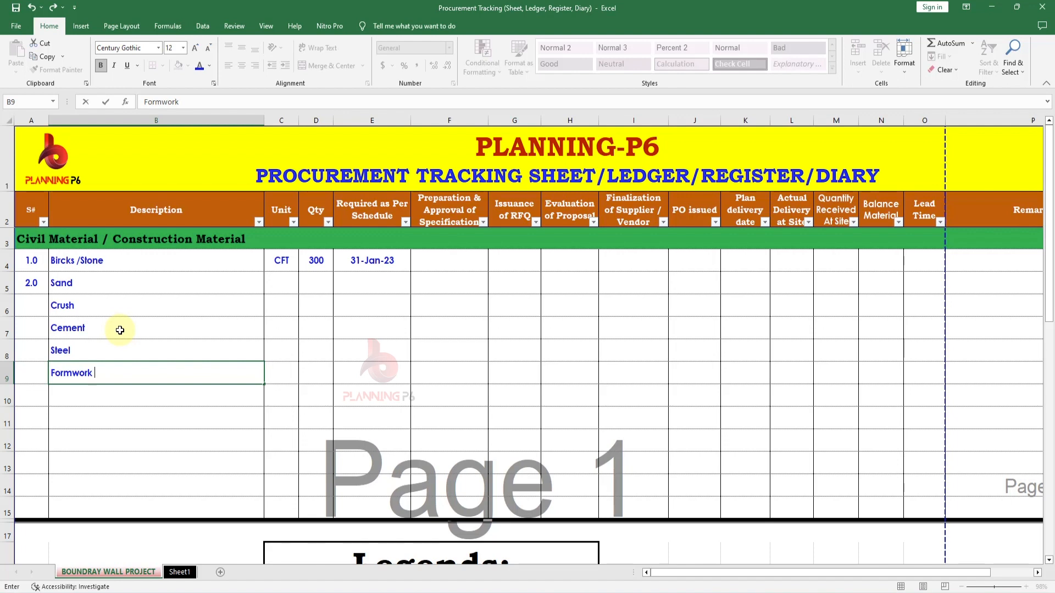
type("Mater")
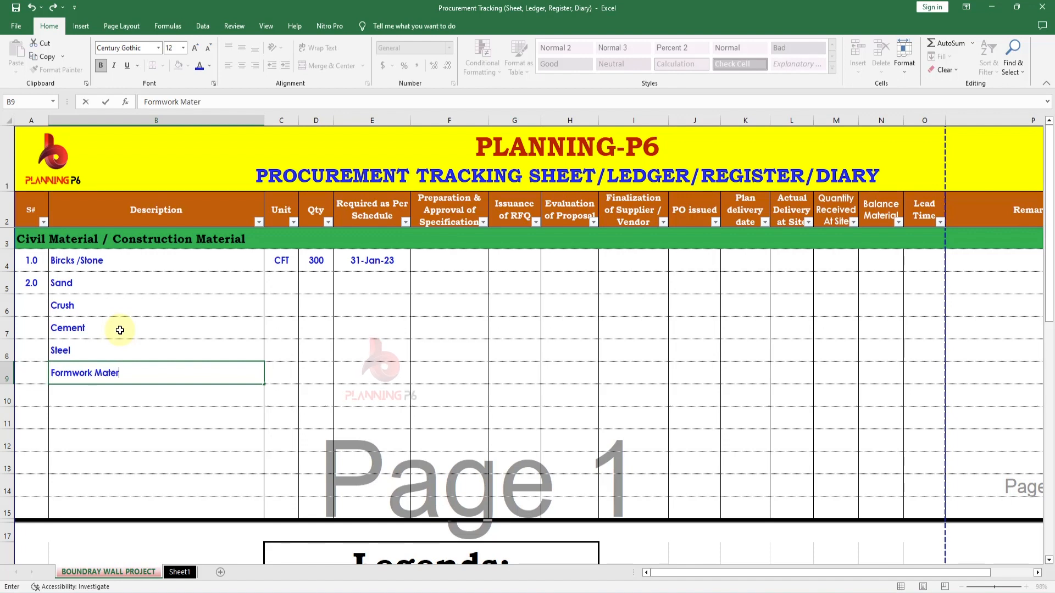
type("ial")
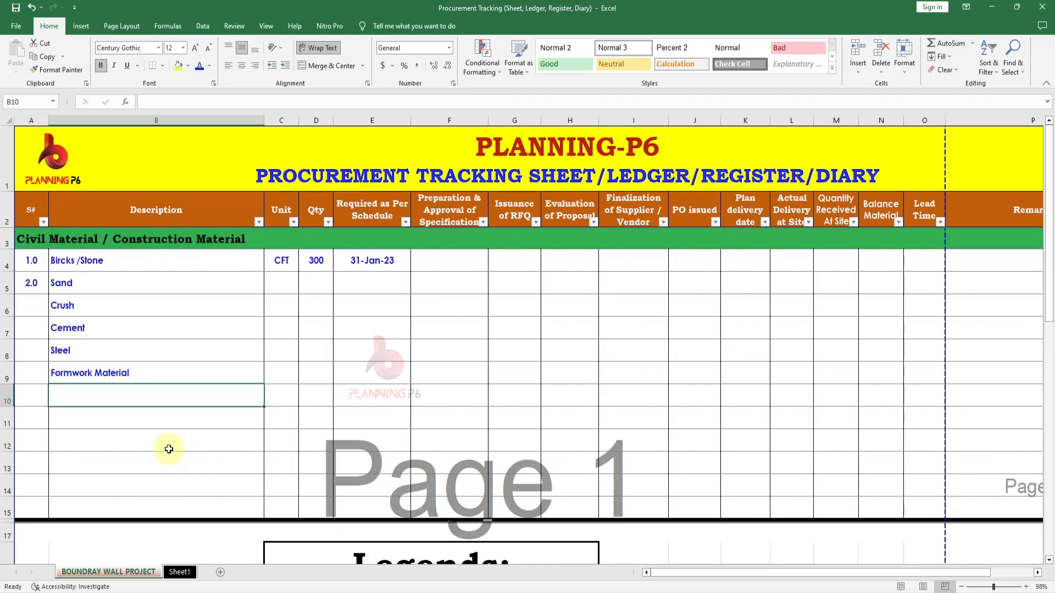
Step: Enter "Bricks" as the description in B10, and continue the serial numbers from 3 in A6 down to 10 in A13
type("Bricks")
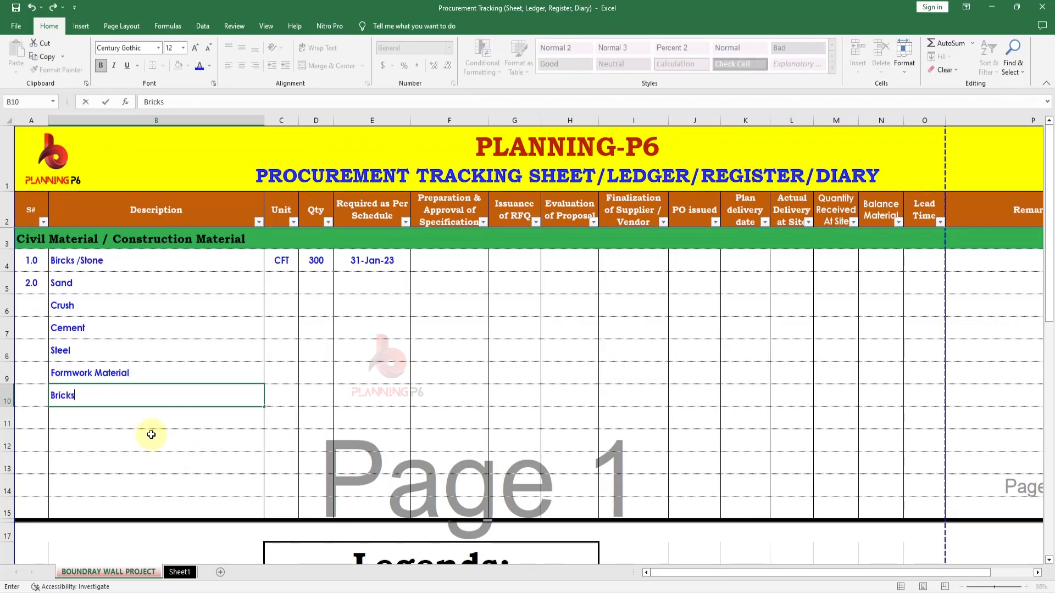
key("Return")
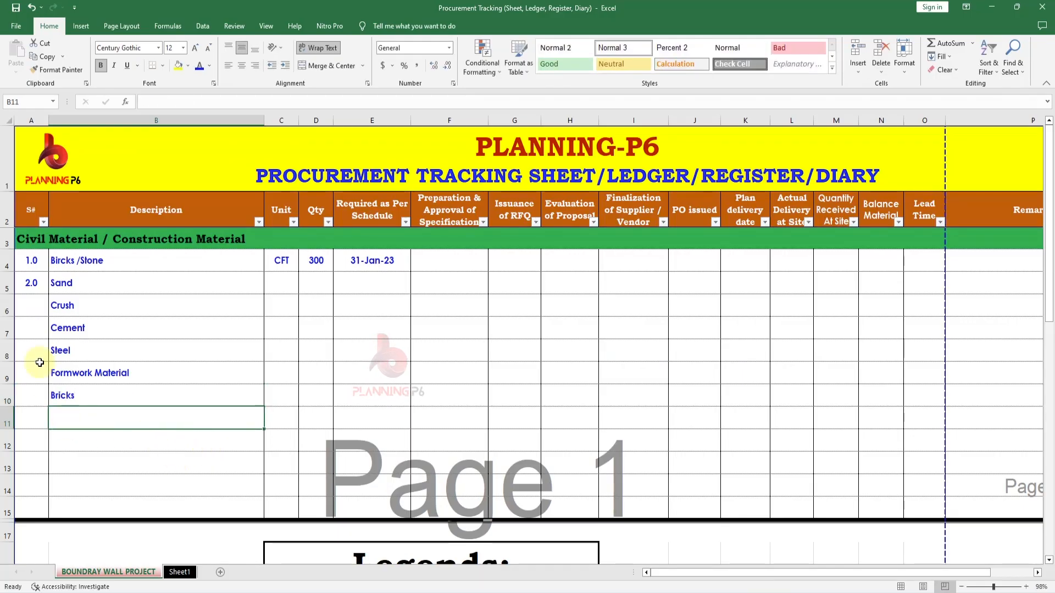
left_click(35, 274)
left_click(37, 303)
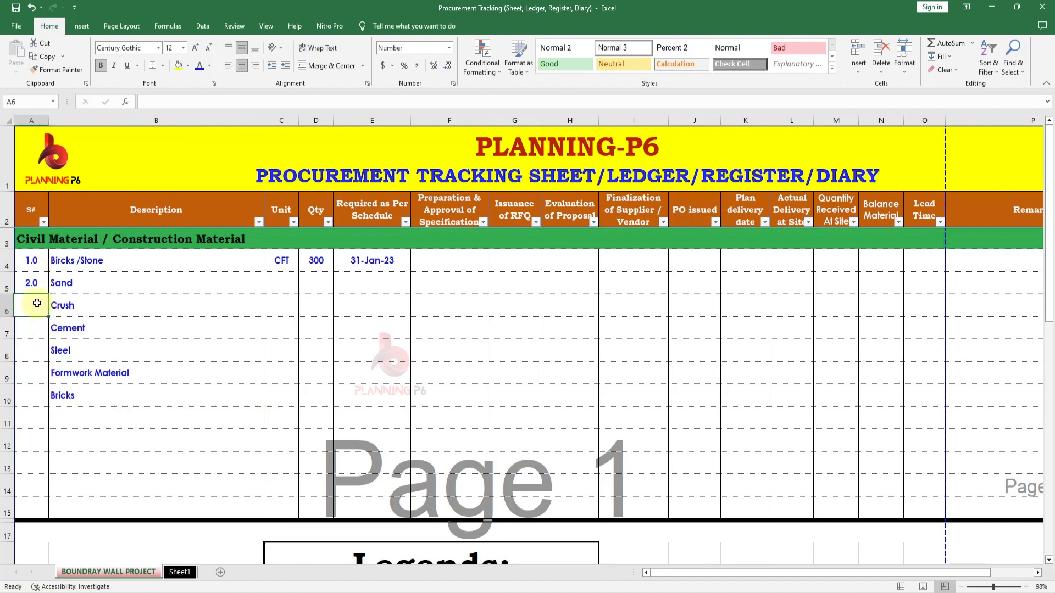
type("3.")
key("Return")
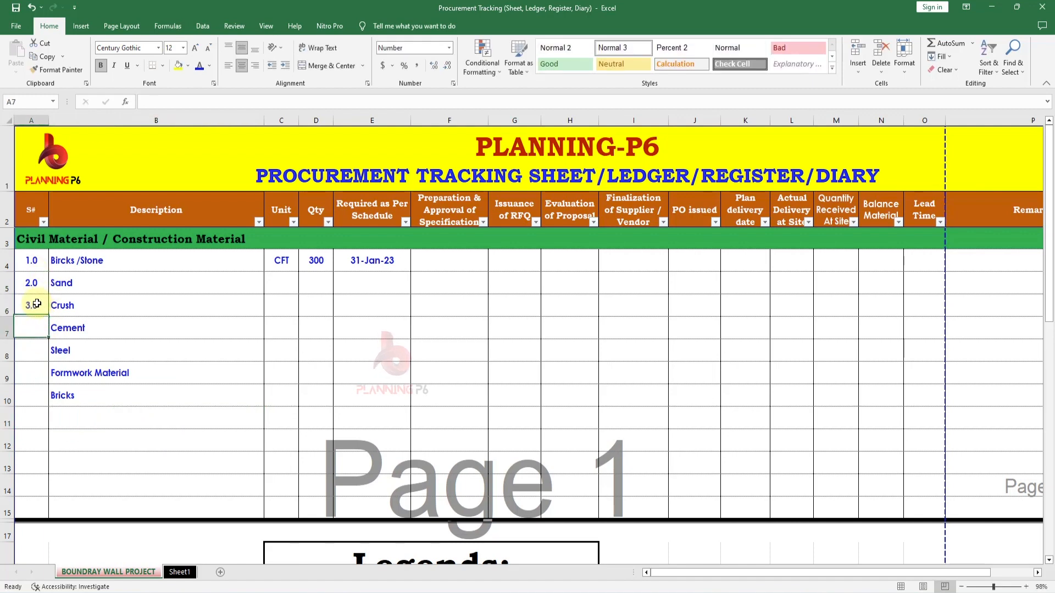
left_click(34, 304)
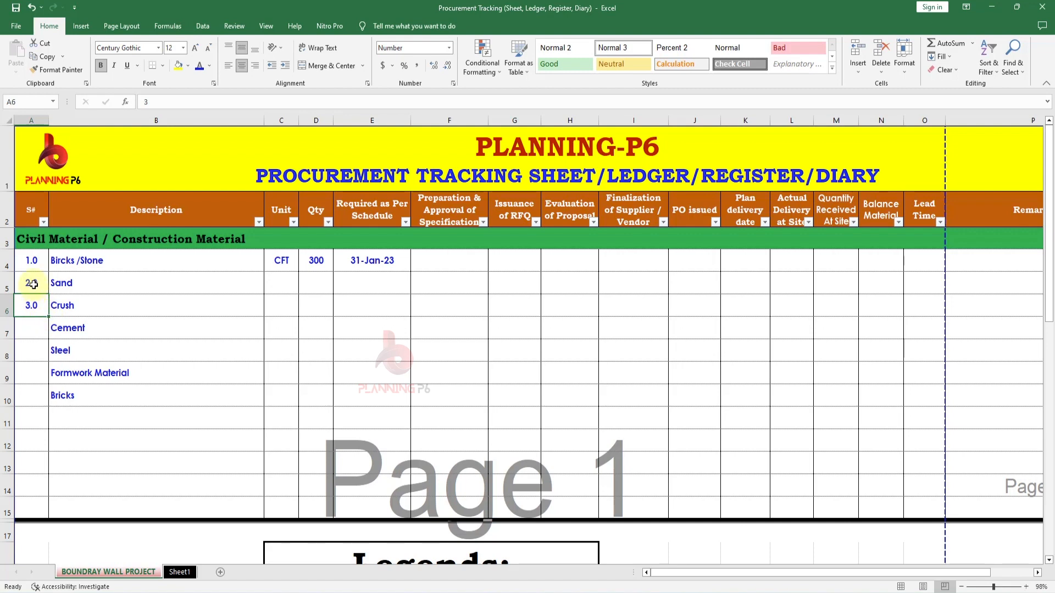
left_click_drag(31, 283, 52, 467)
left_click(141, 447)
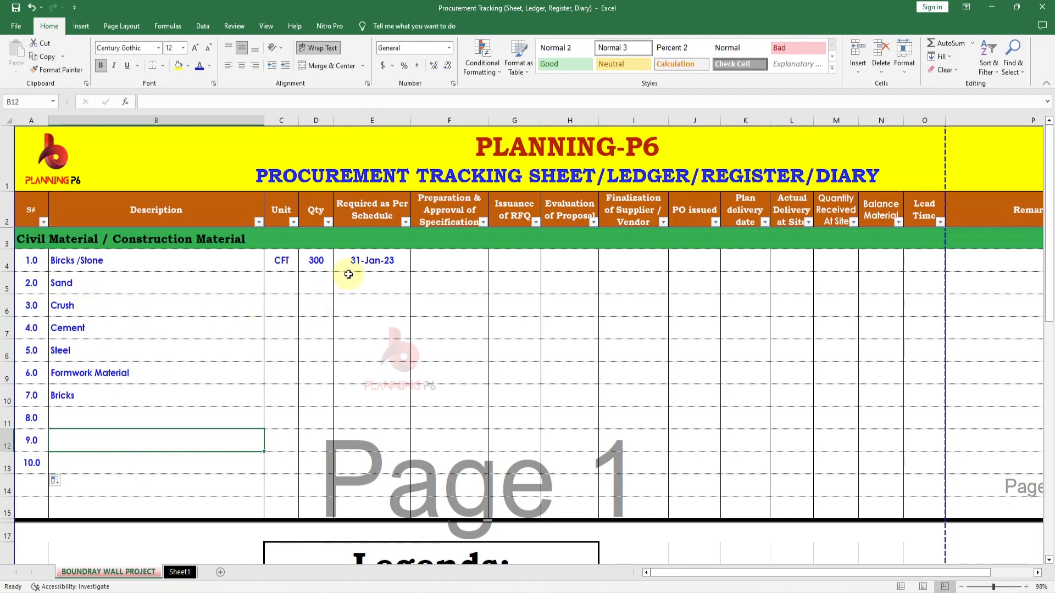
Step: Fill in the Sand row with the unit CFT in C5 and the quantity 600 in D5
left_click(286, 290)
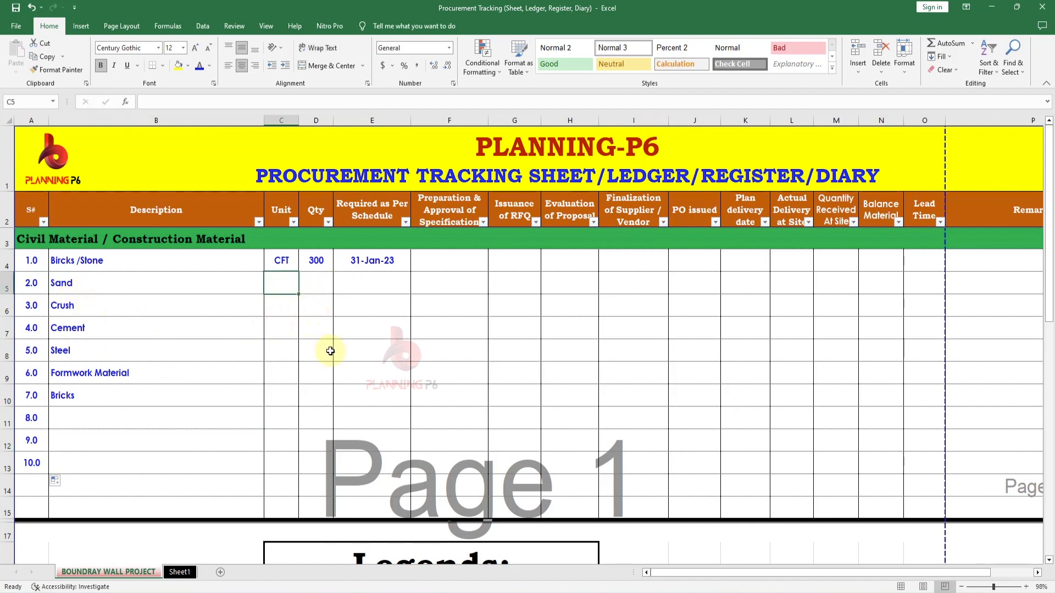
type("CFT")
left_click(315, 279)
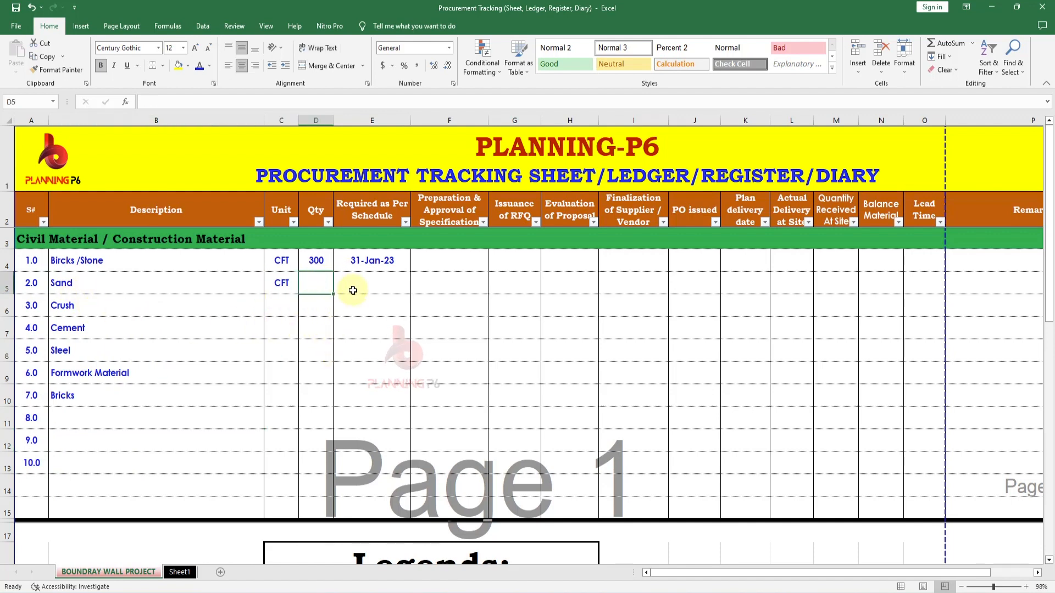
type("600")
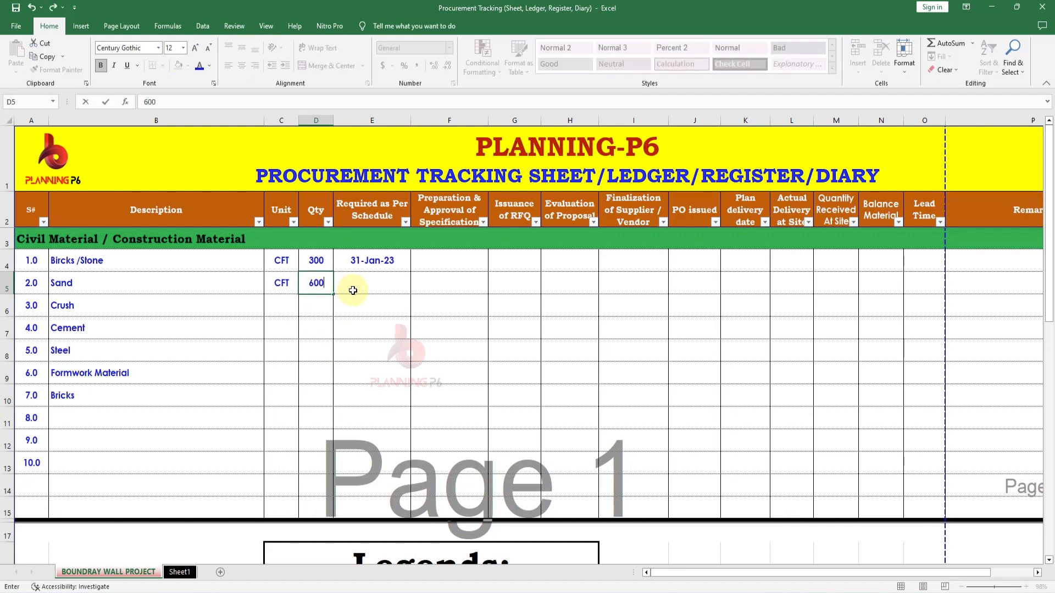
key("Return")
Step: Check the Lean Concrete dates in Primavera P6, then set the Sand row's required date in E5 of the Excel sheet to 7-Feb-23
left_click(353, 290)
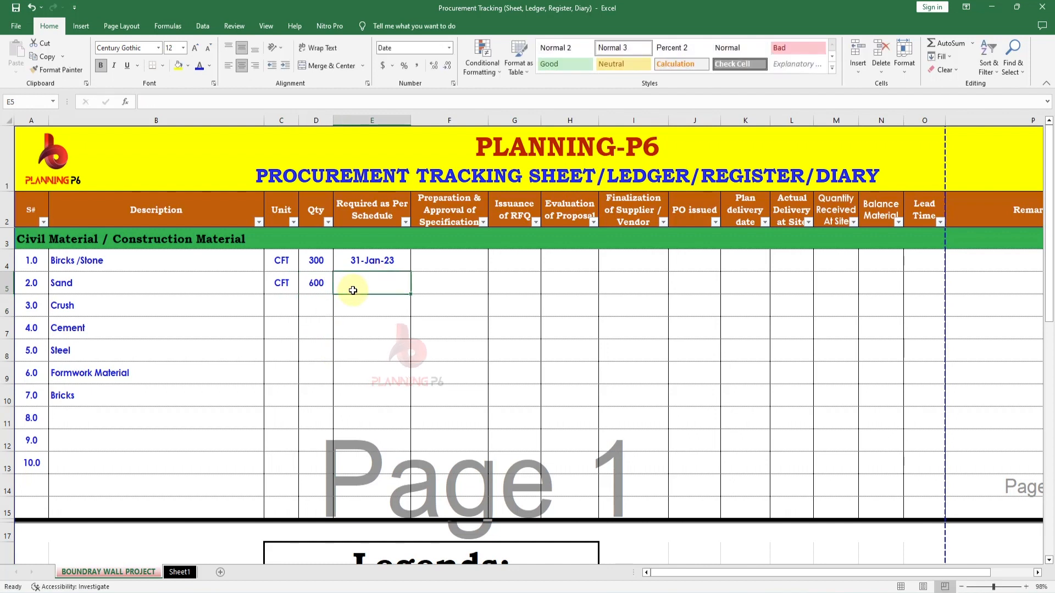
key("alt+Tab")
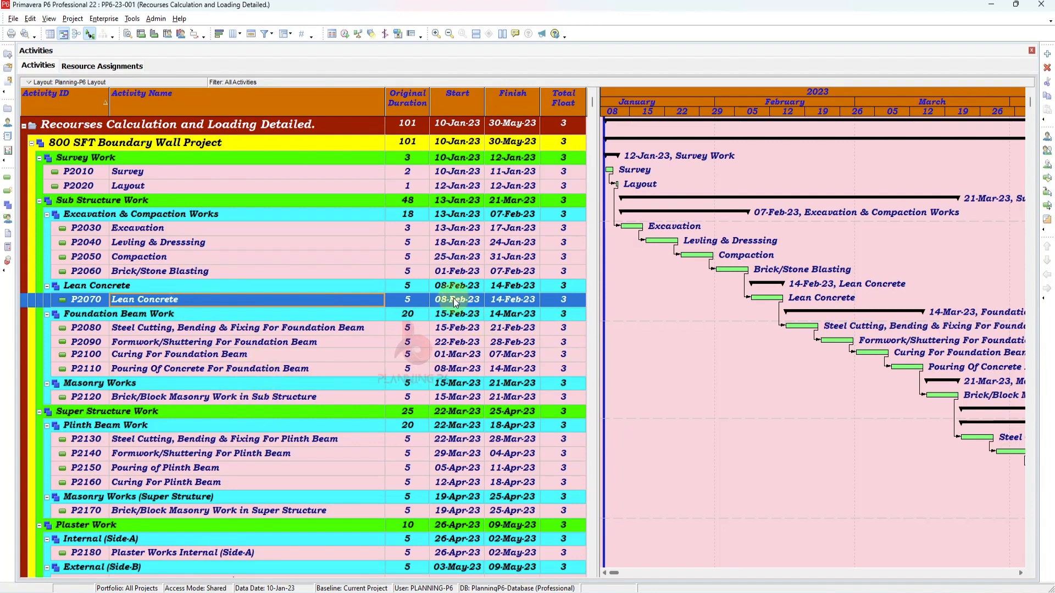
key("alt+Tab")
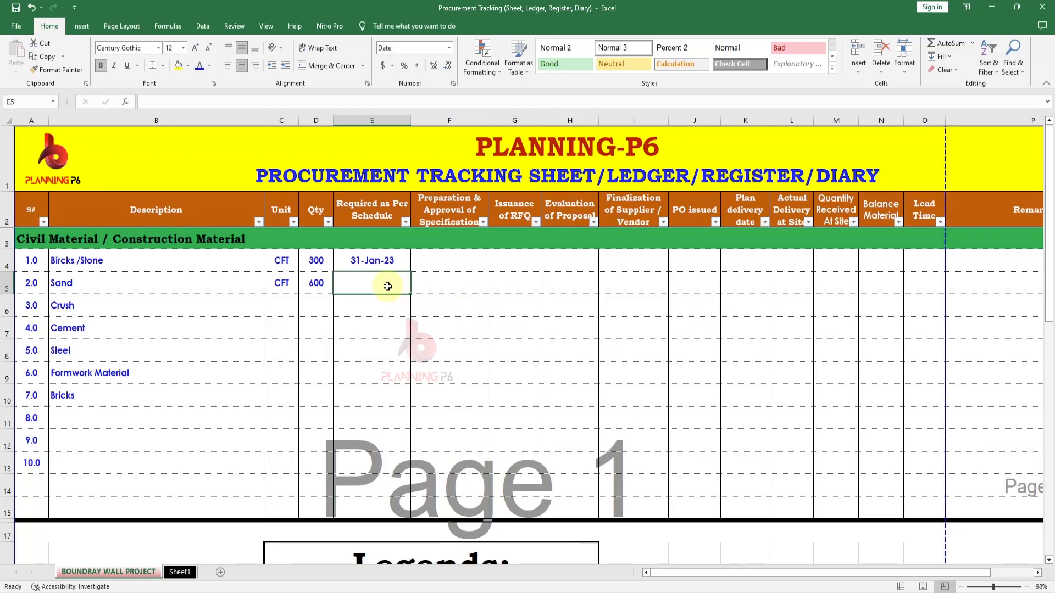
key("ctrl+d")
double_click(369, 284)
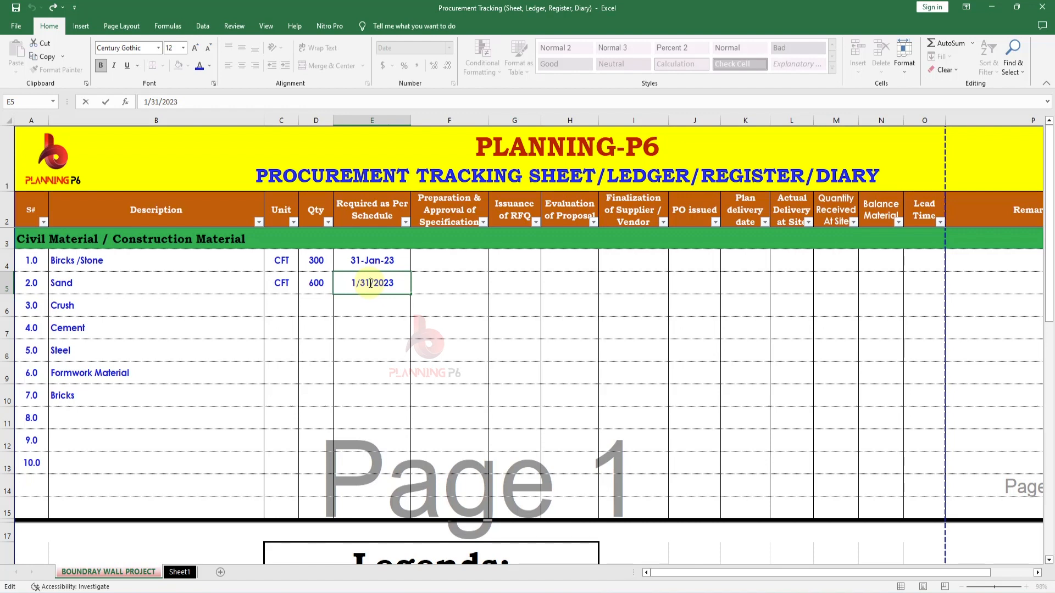
key("BackSpace")
key("BackSpace")
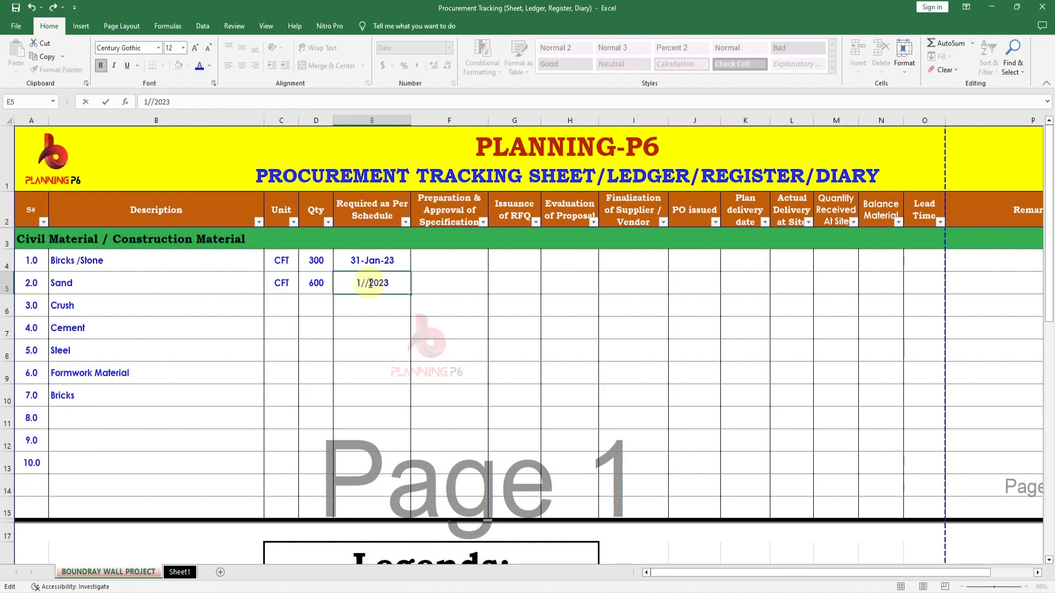
type("07")
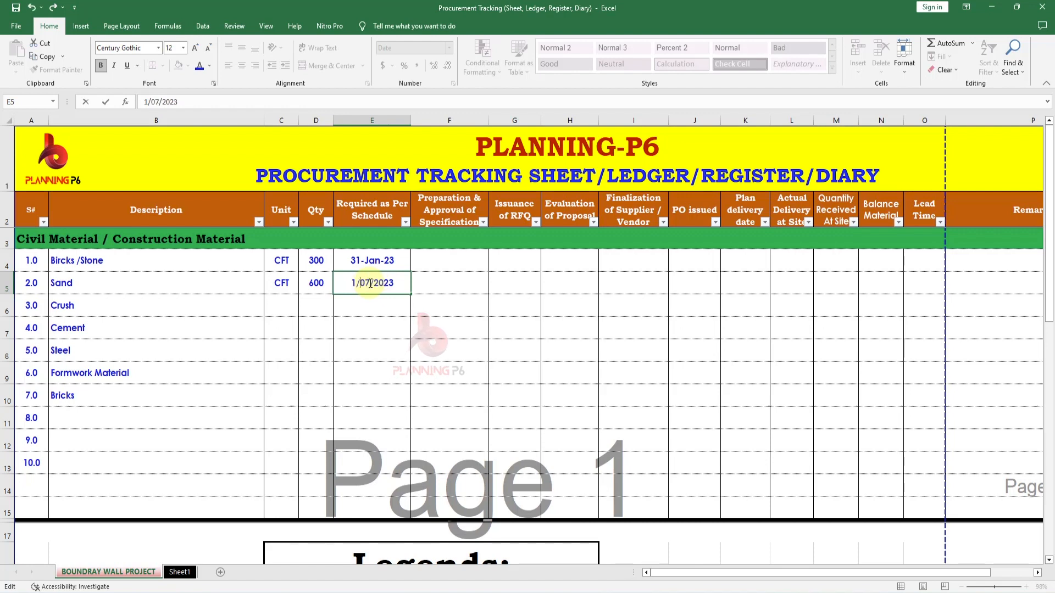
key("BackSpace")
type("2")
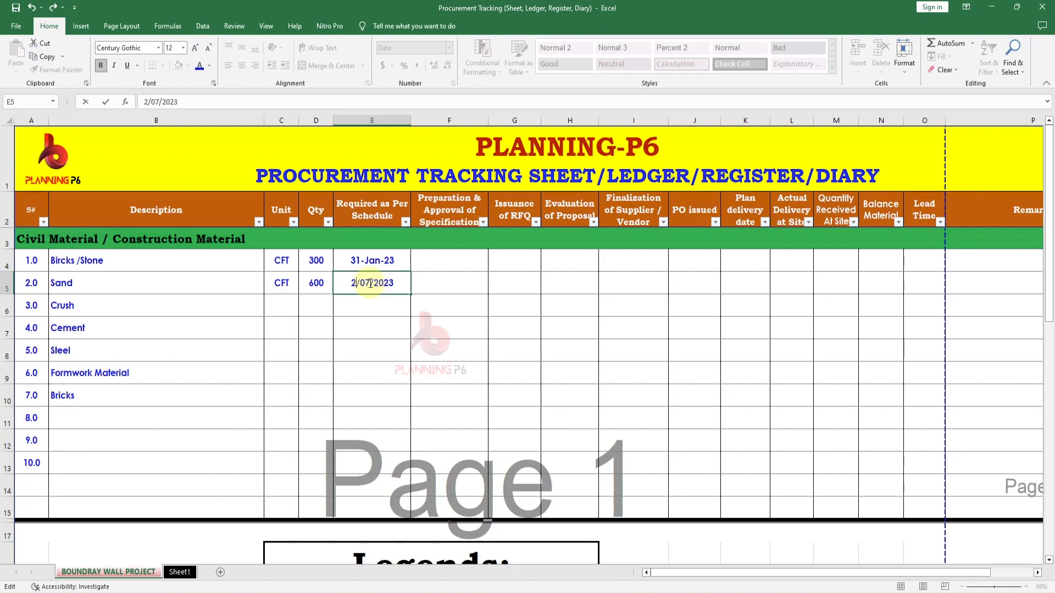
key("Return")
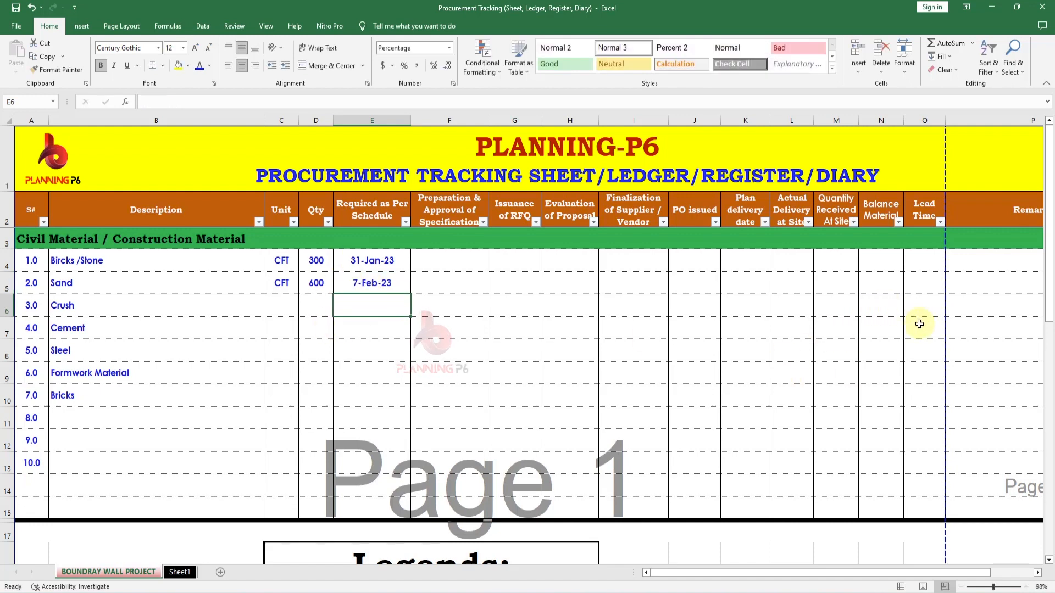
Step: Add the remark "At least 100CFT on 7-Feb-23" for the Sand row in cell P5
left_click(357, 283)
key("Right")
key("Right")
key("Right")
key("Right")
key("Right")
key("Right")
key("Right")
key("Right")
key("Right")
key("Right")
key("Right")
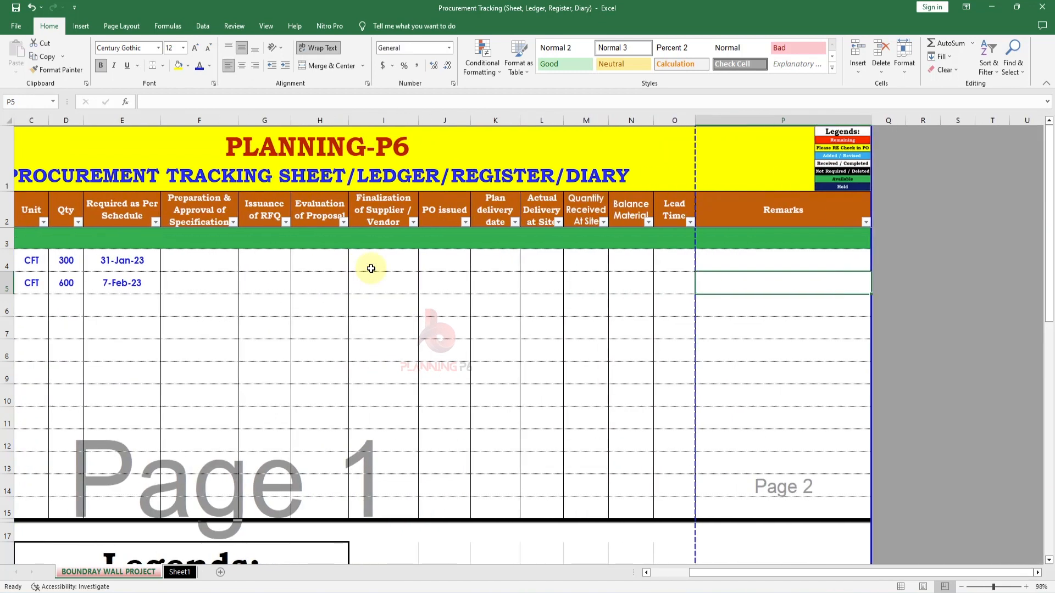
type("At lea")
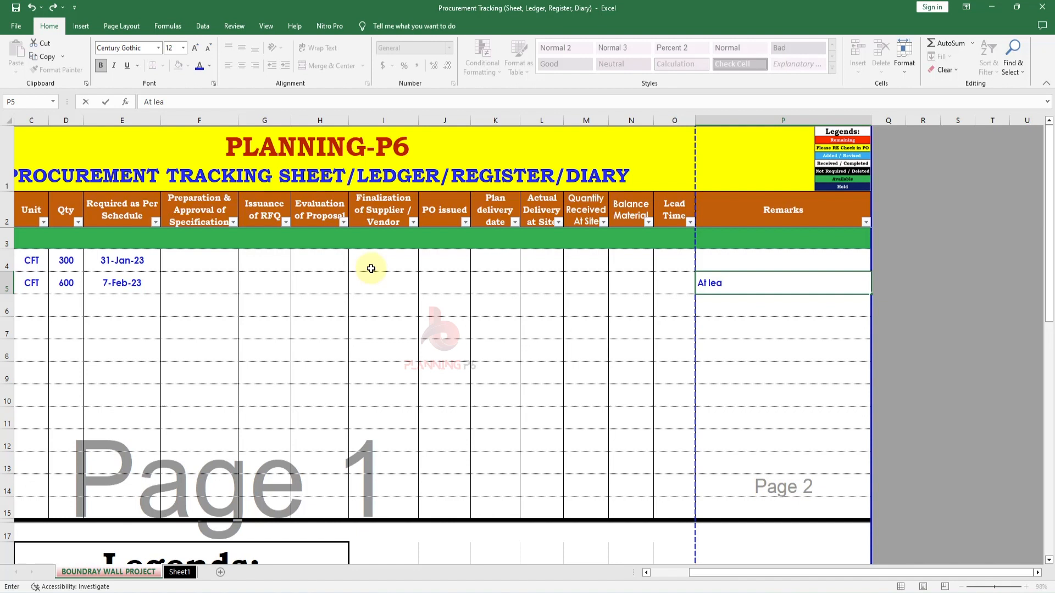
type("100")
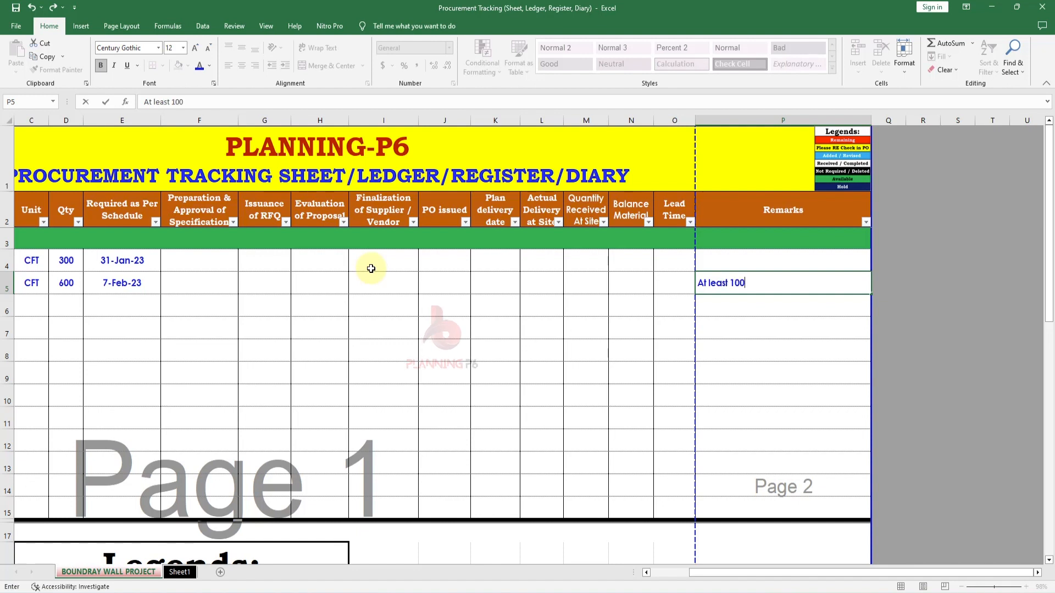
type("CFT ")
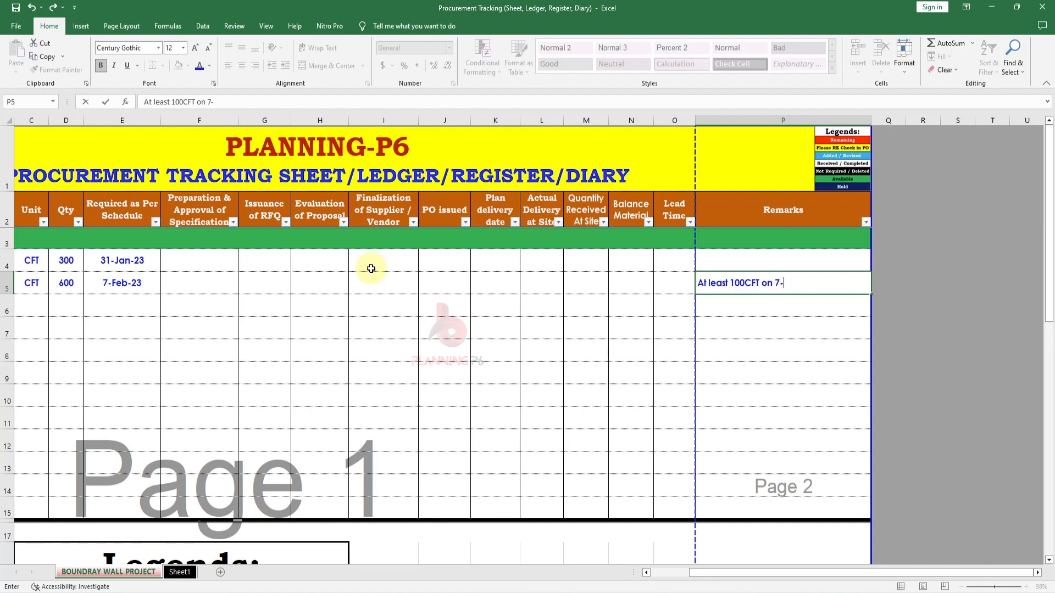
type("on 7-Feb-")
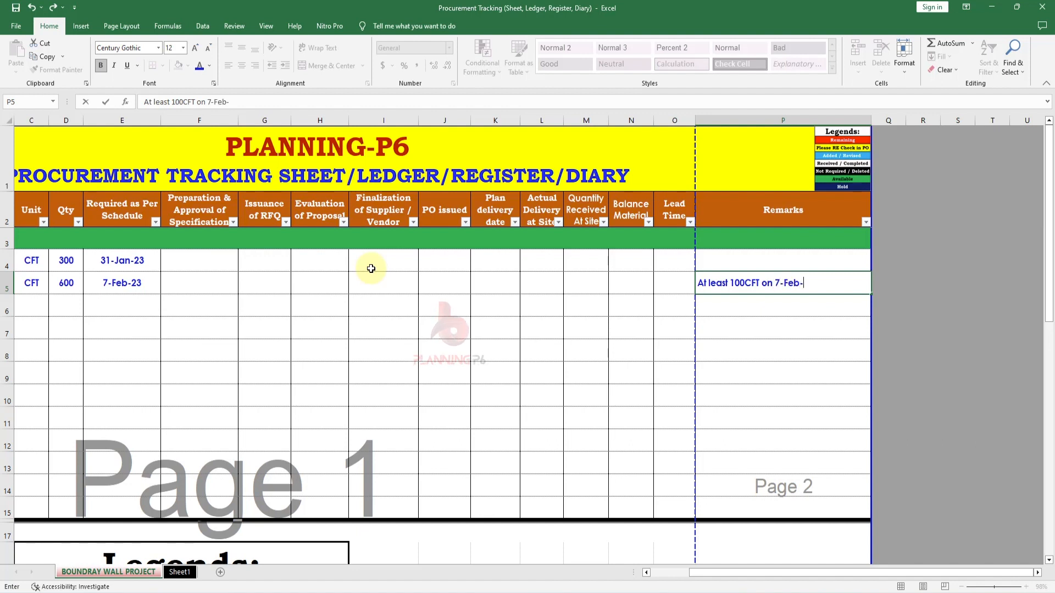
type("20")
key("BackSpace")
key("Return")
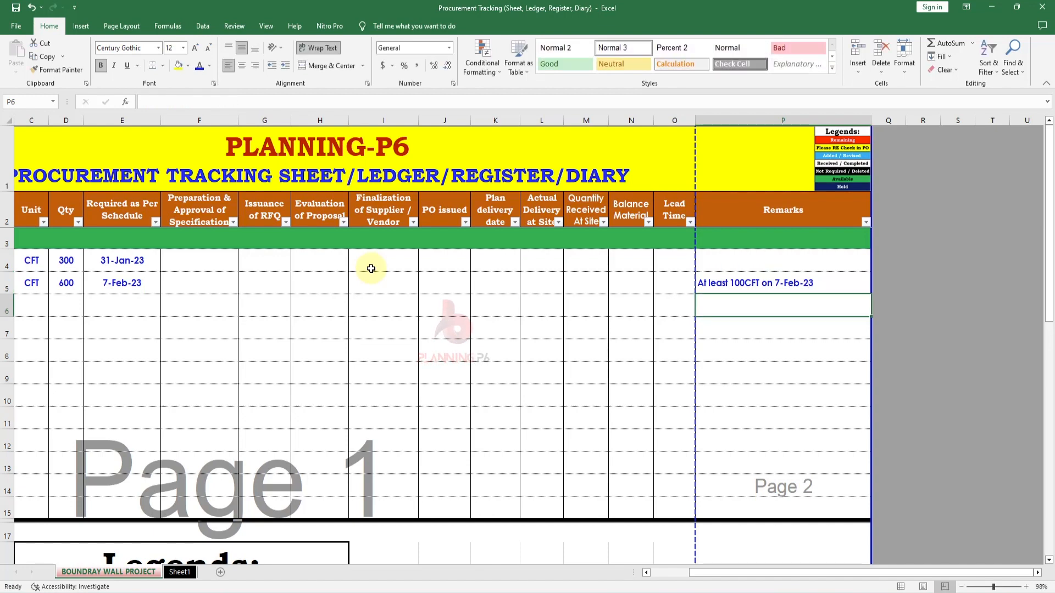
Step: Correct the spacing in the Sand row's remark so that it reads "At least 100 CFT on 7-Feb-23"
left_click_drag(783, 569, 681, 561)
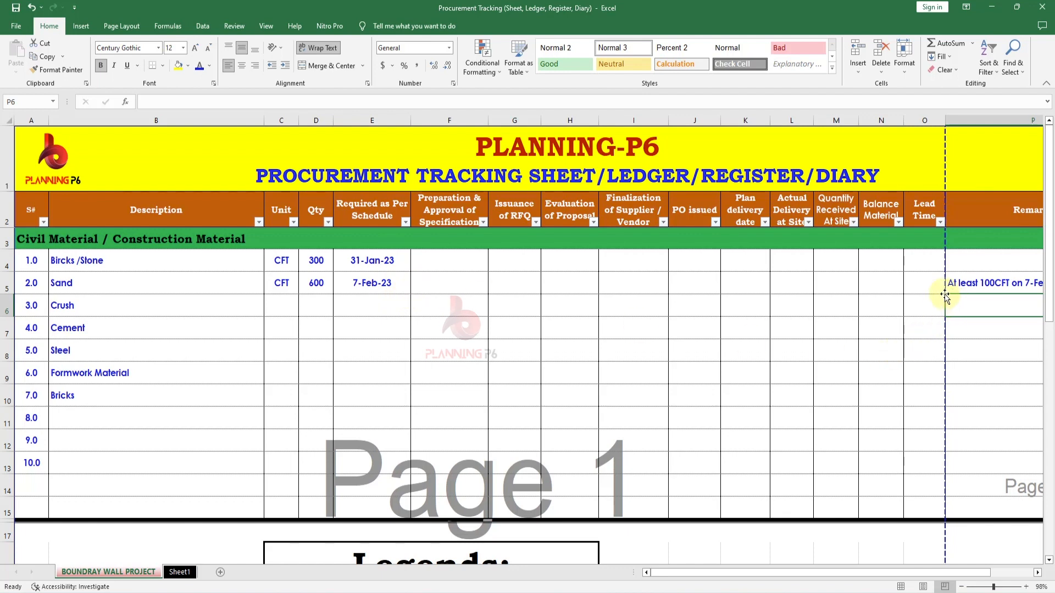
double_click(994, 290)
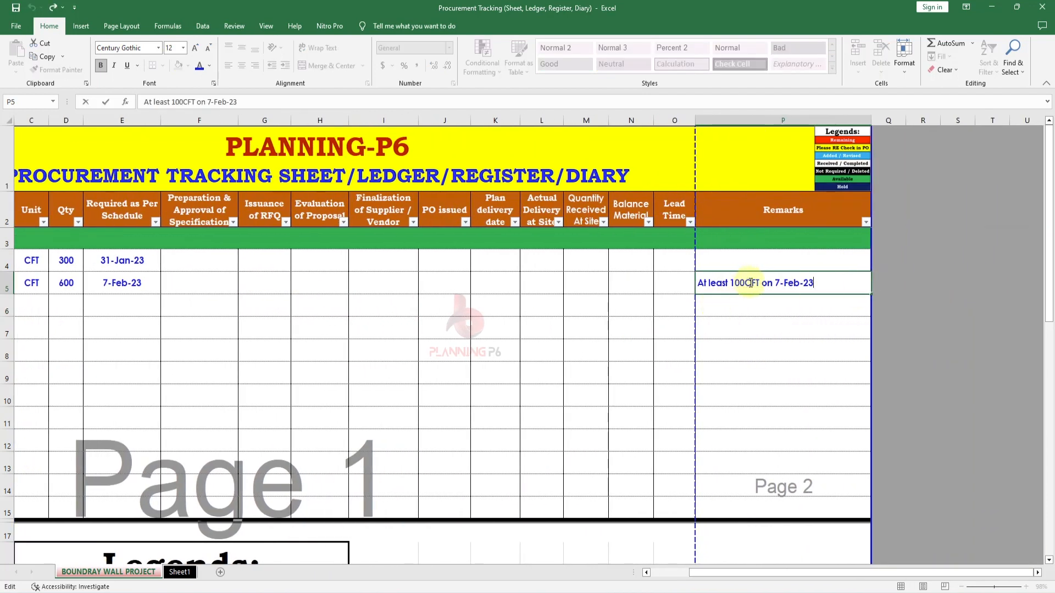
left_click(750, 282)
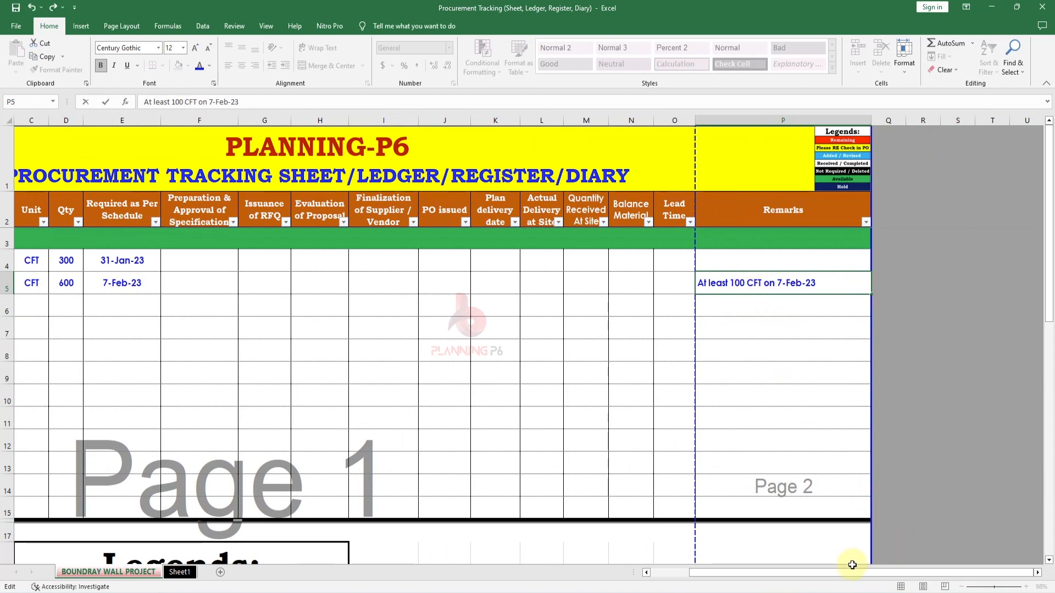
left_click_drag(852, 569, 683, 573)
left_click(233, 354)
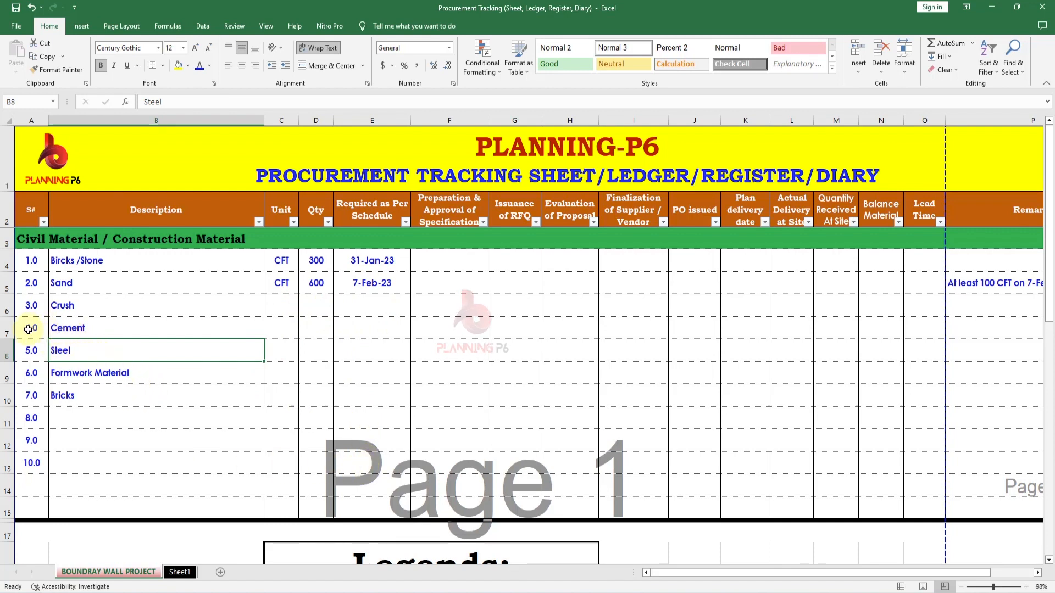
Step: Extend the Cement description in cell B7 to "Cement (1Shipment)"
left_click(91, 331)
double_click(96, 328)
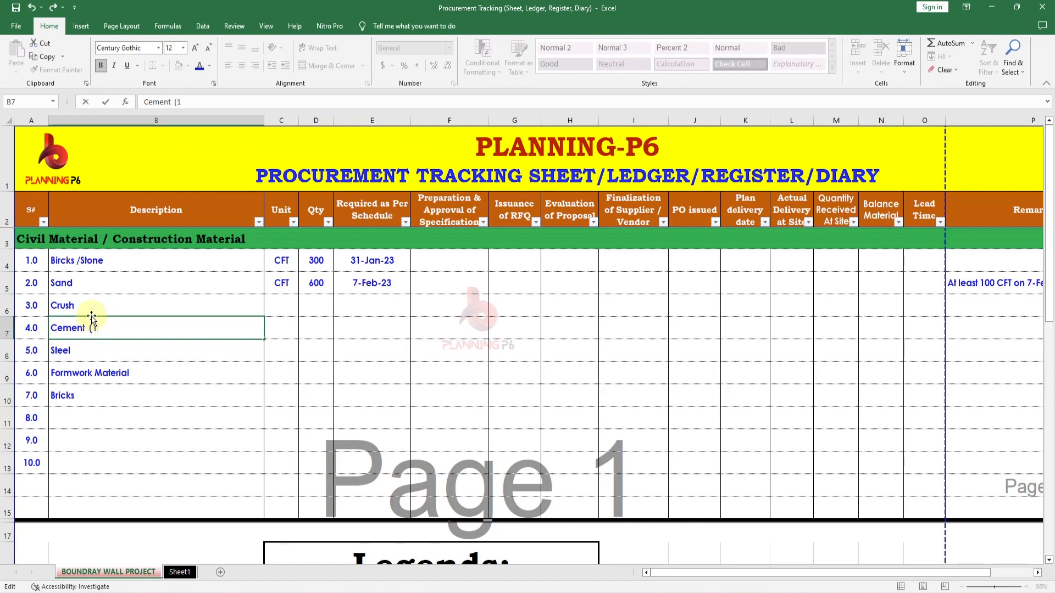
type("(1Shipment")
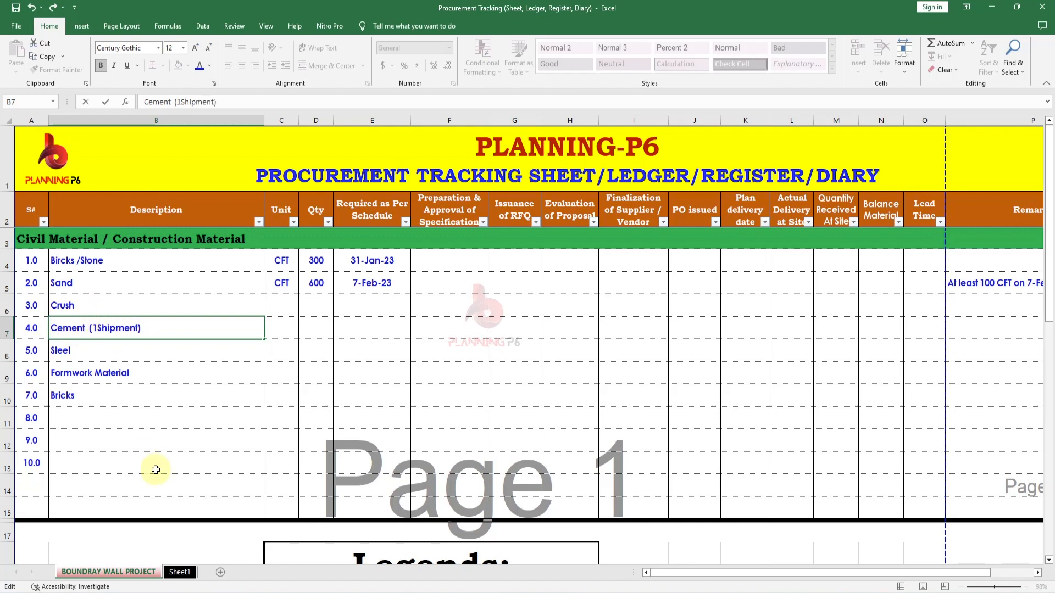
left_click(153, 469)
Step: Copy the "Cement (1Shipment)" description from B7 and select cell B12 as the destination
left_click(106, 334)
key("ctrl+c")
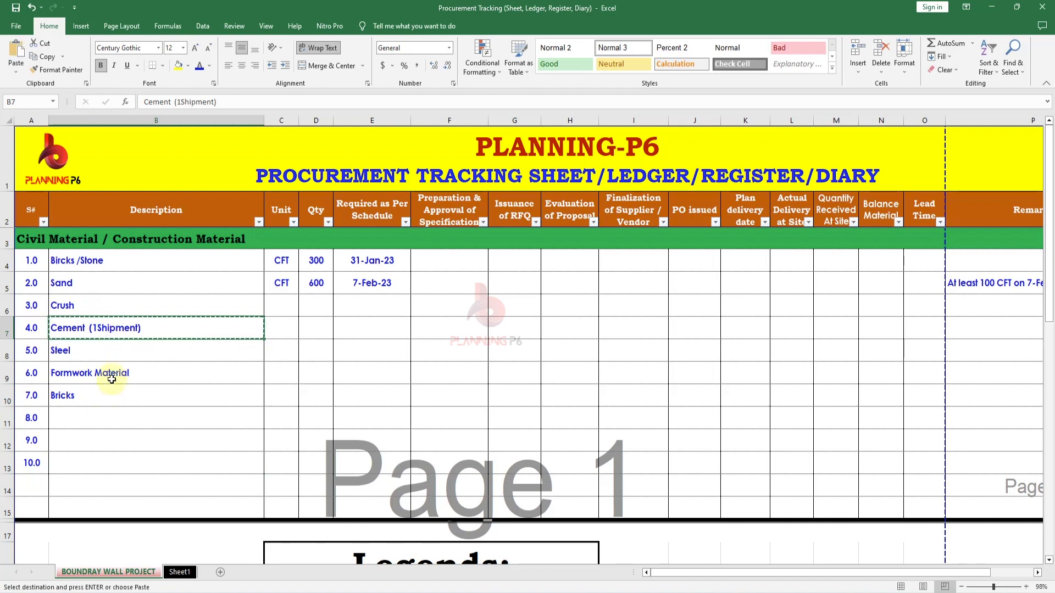
left_click(103, 435)
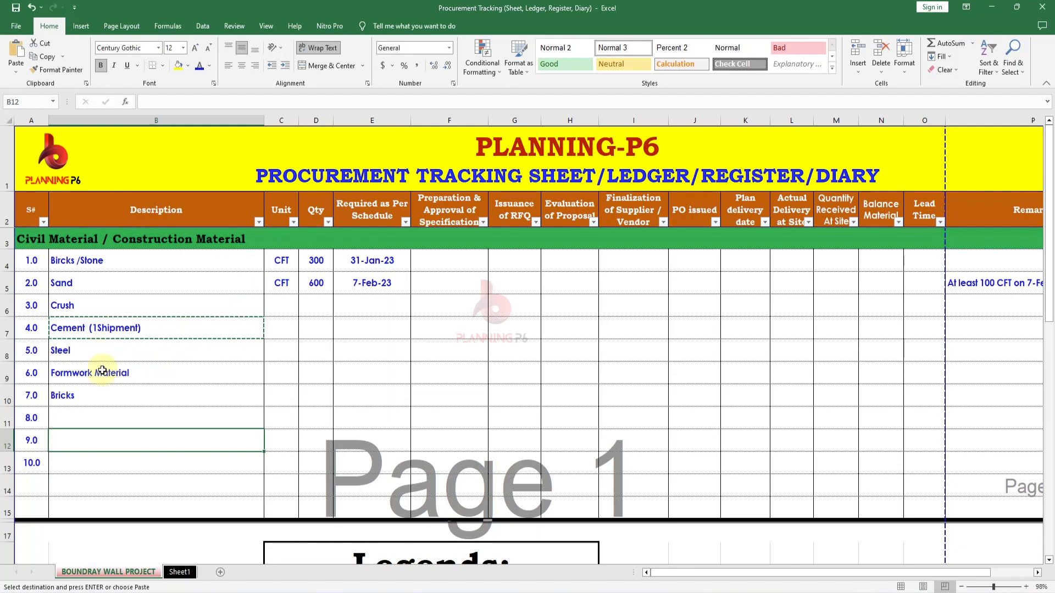
Step: Examine the Remarks column and the colour legend below the material table
scroll(221, 471, "down", 1)
scroll(220, 471, "down", 3)
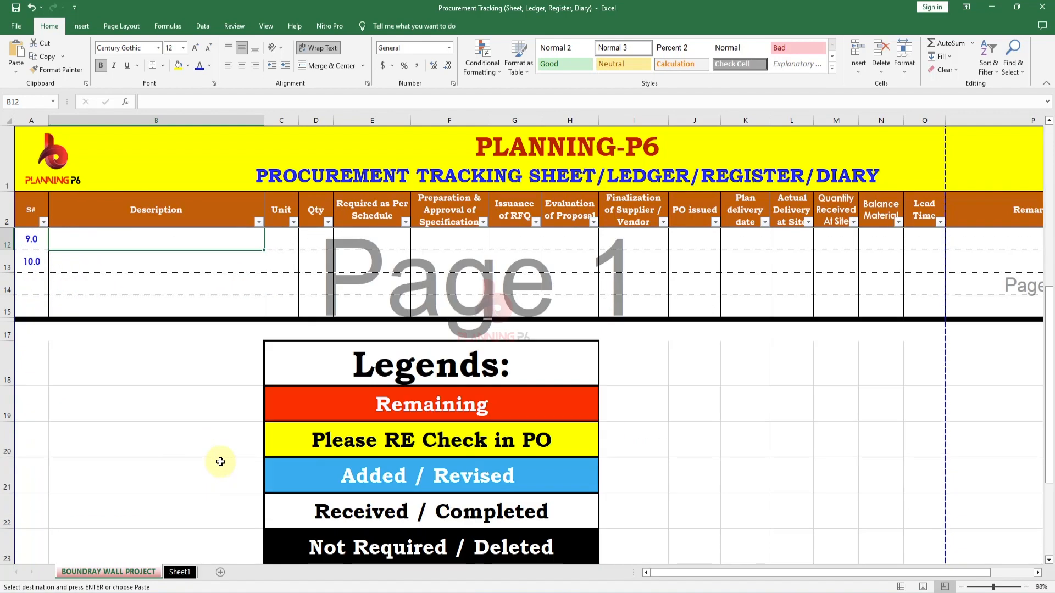
scroll(219, 460, "up", 4)
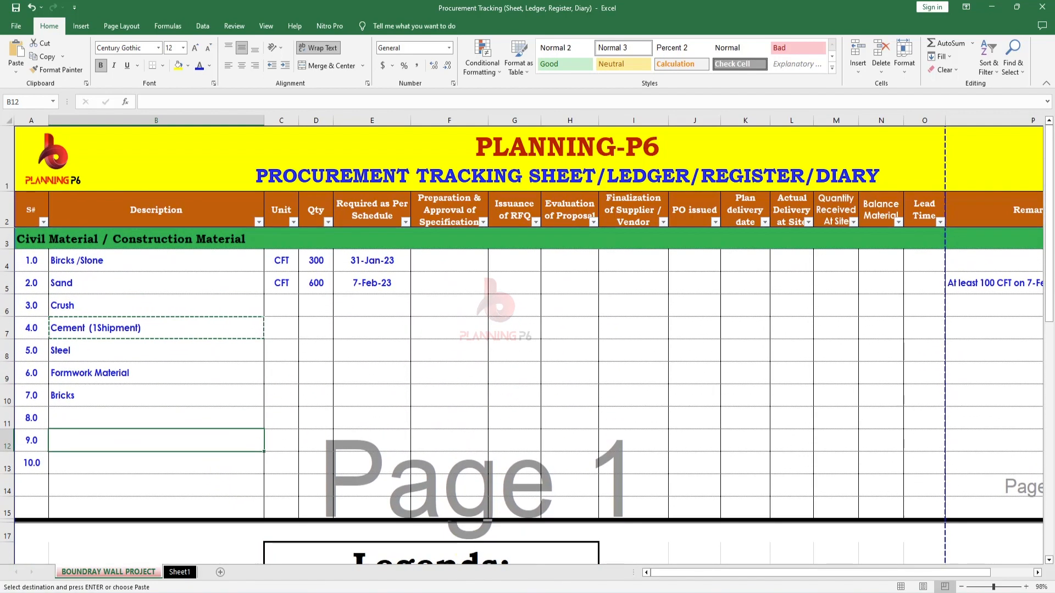
left_click_drag(703, 574, 791, 572)
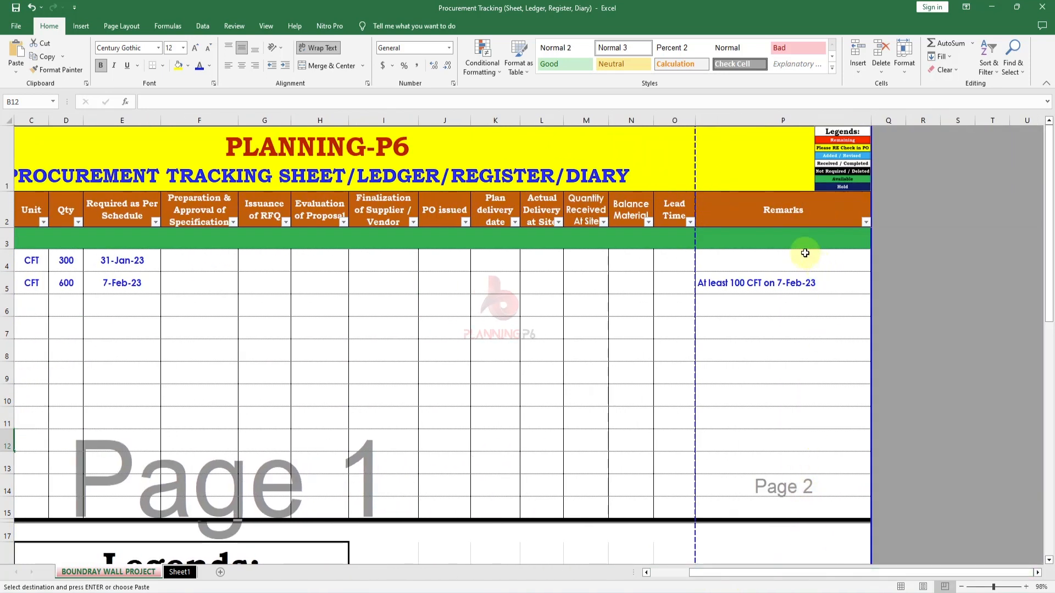
left_click_drag(813, 572, 748, 571)
scroll(558, 465, "down", 4)
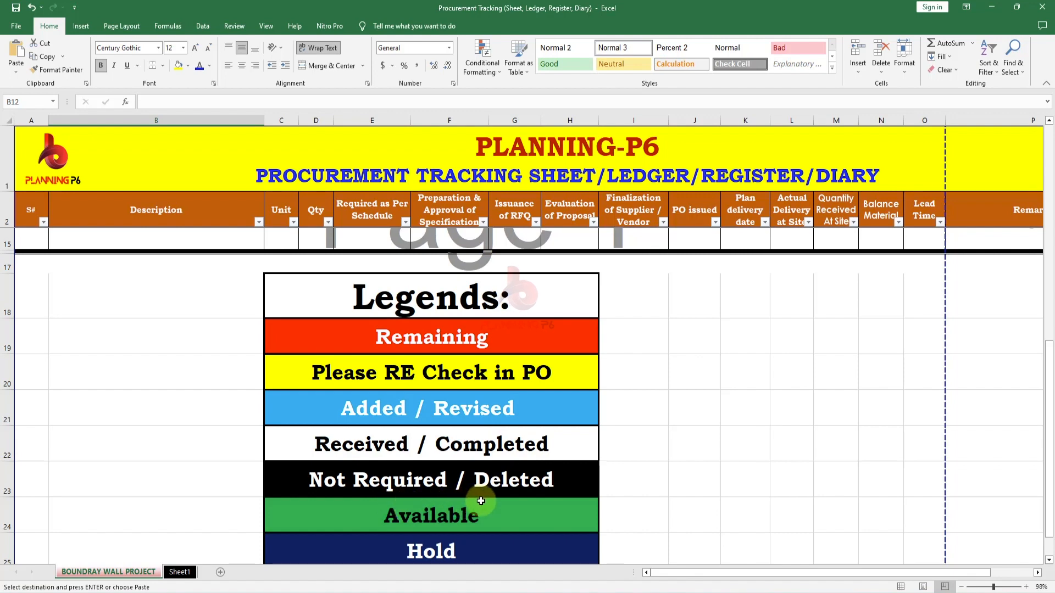
Step: Enter "In-Progress" as the Preparation & Approval of Specification status in the Bircks /Stone row
scroll(478, 496, "down", 1)
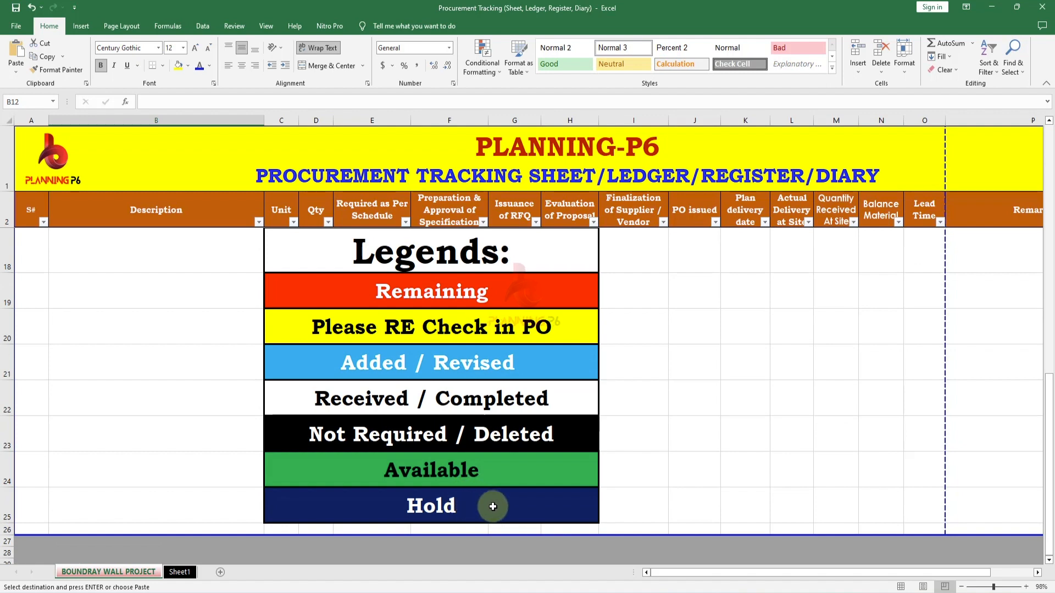
scroll(489, 503, "up", 5)
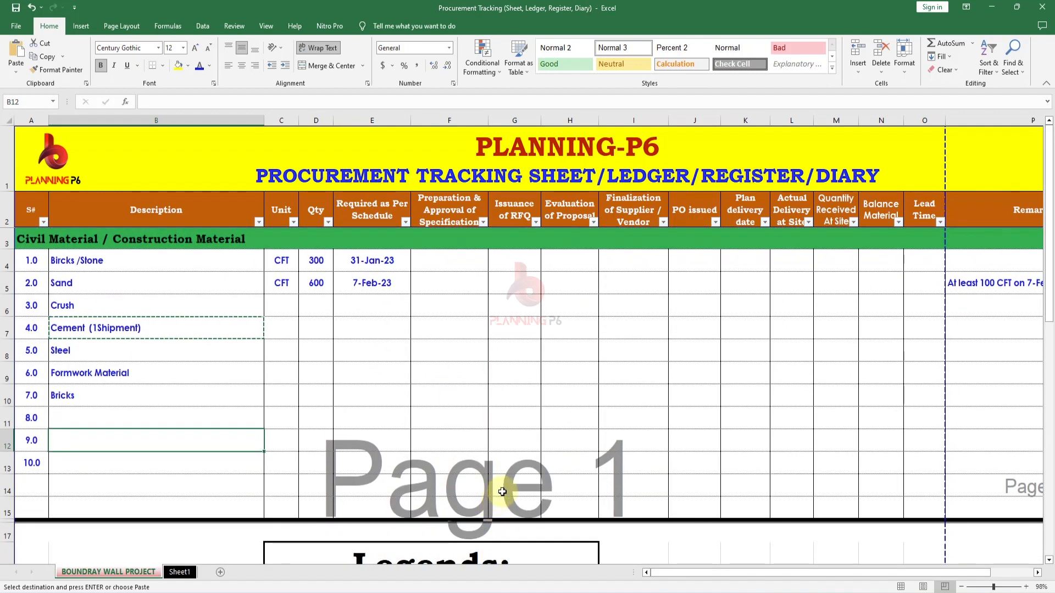
left_click(529, 368)
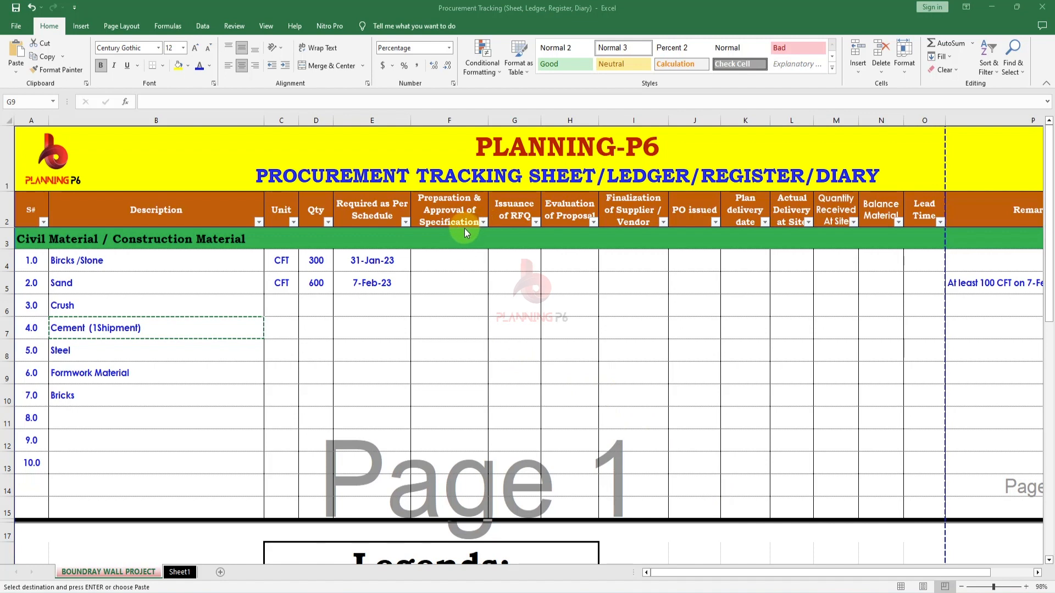
left_click(451, 262)
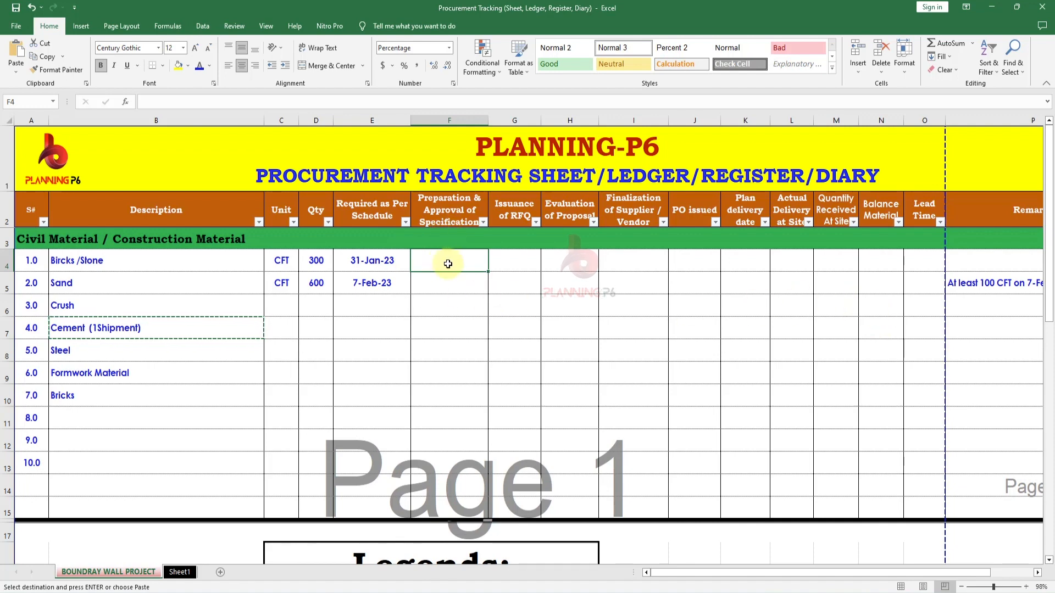
type("In-")
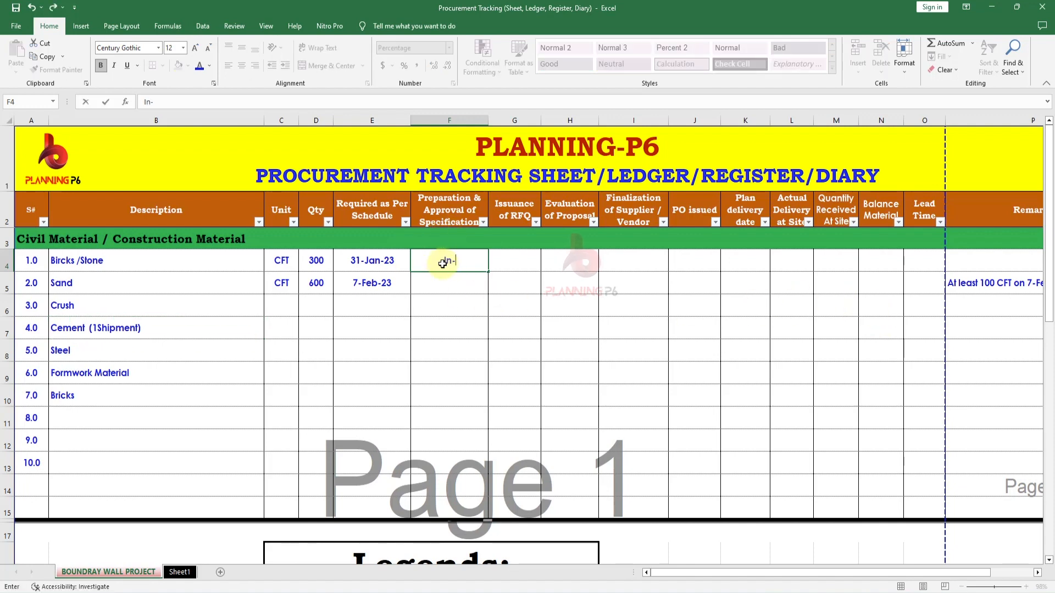
type("Progres")
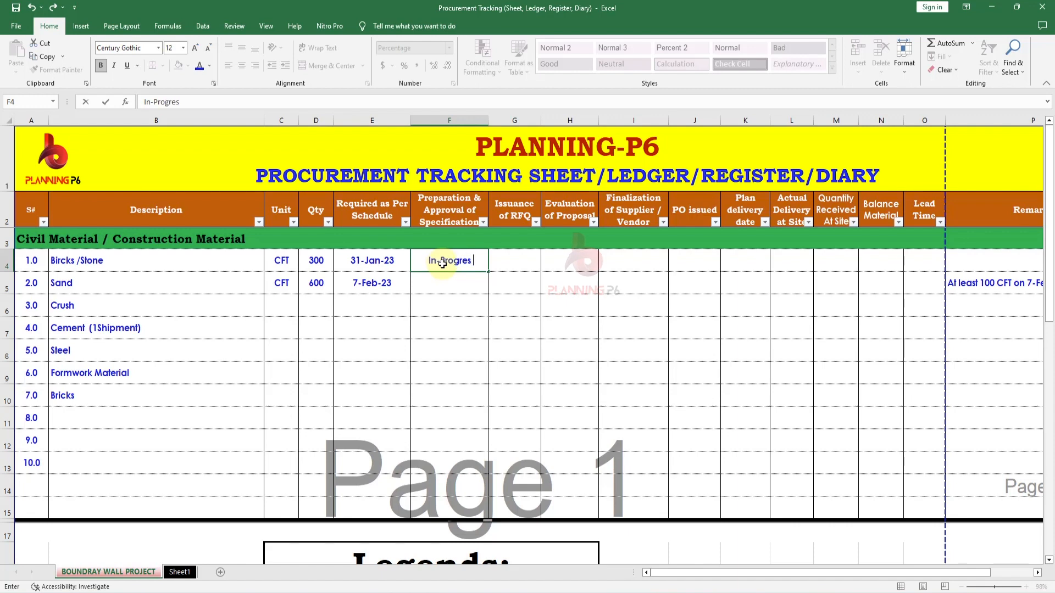
type("s")
key("Return")
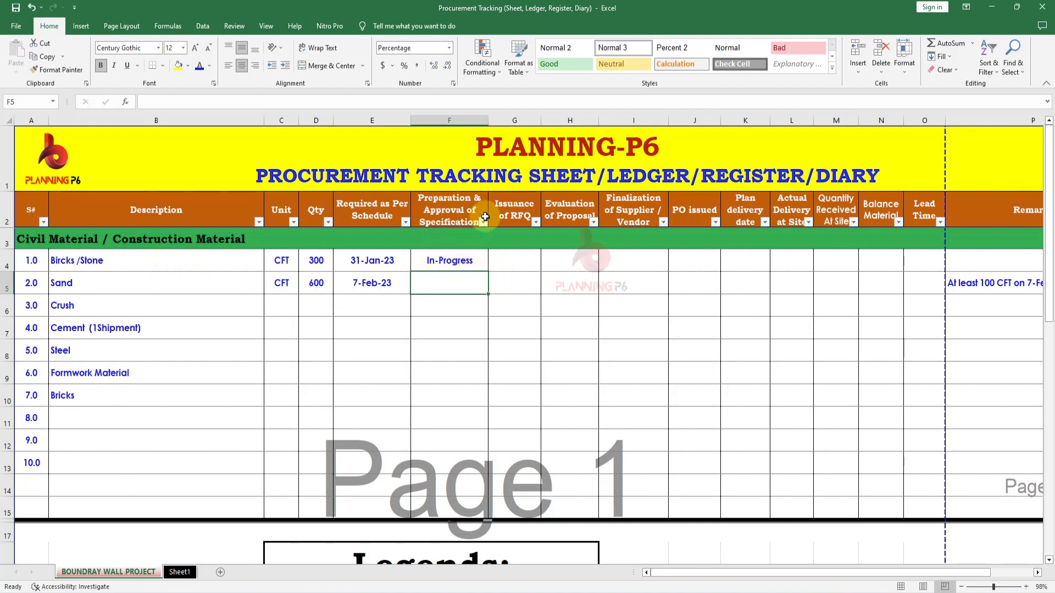
Step: Enter "30 Days" as the Lead Time for the Bircks /Stone row
left_click(503, 266)
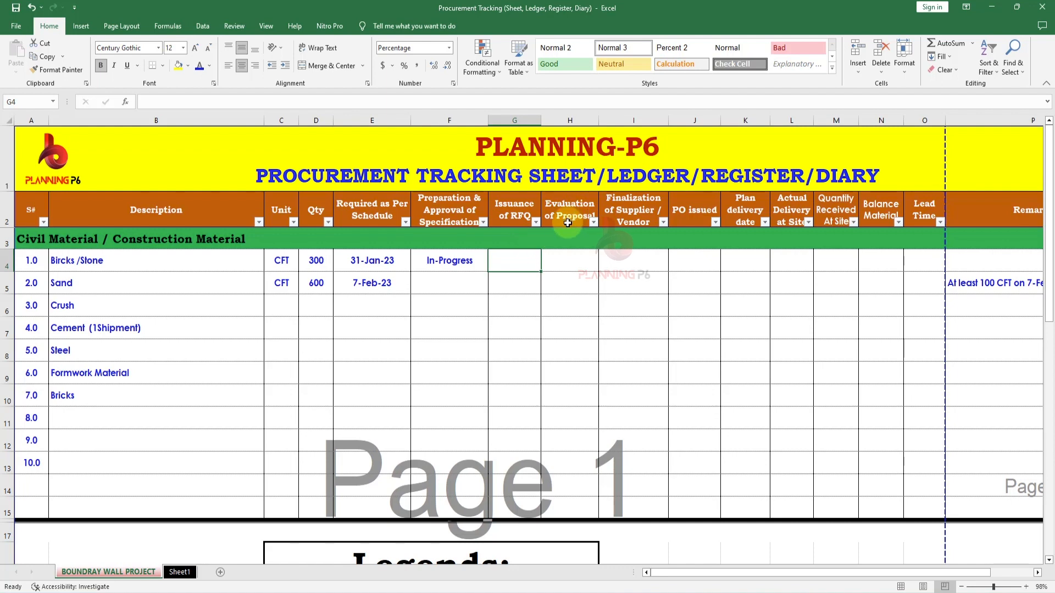
left_click(572, 264)
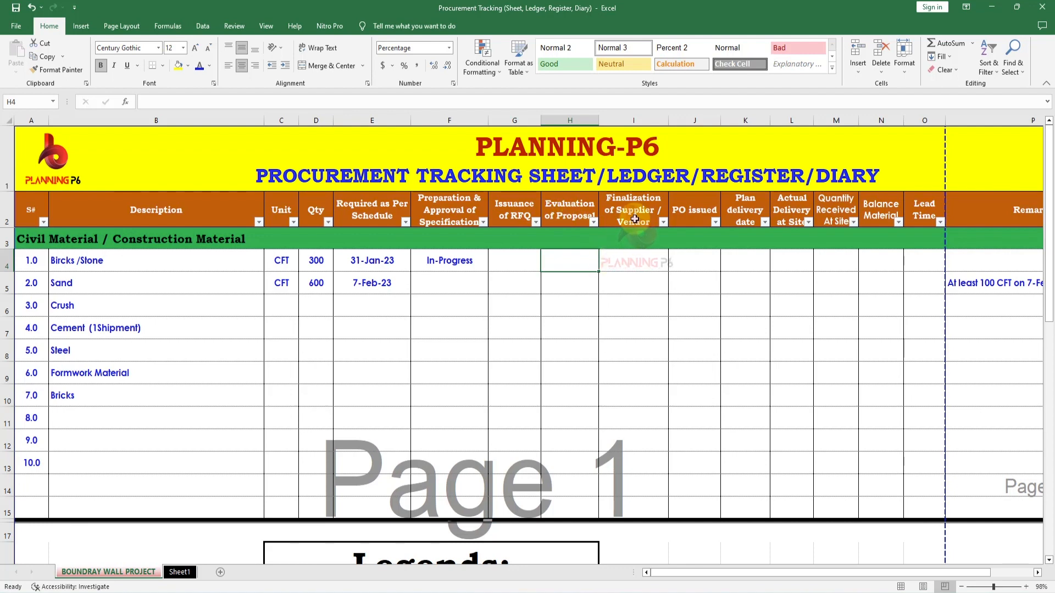
left_click(640, 266)
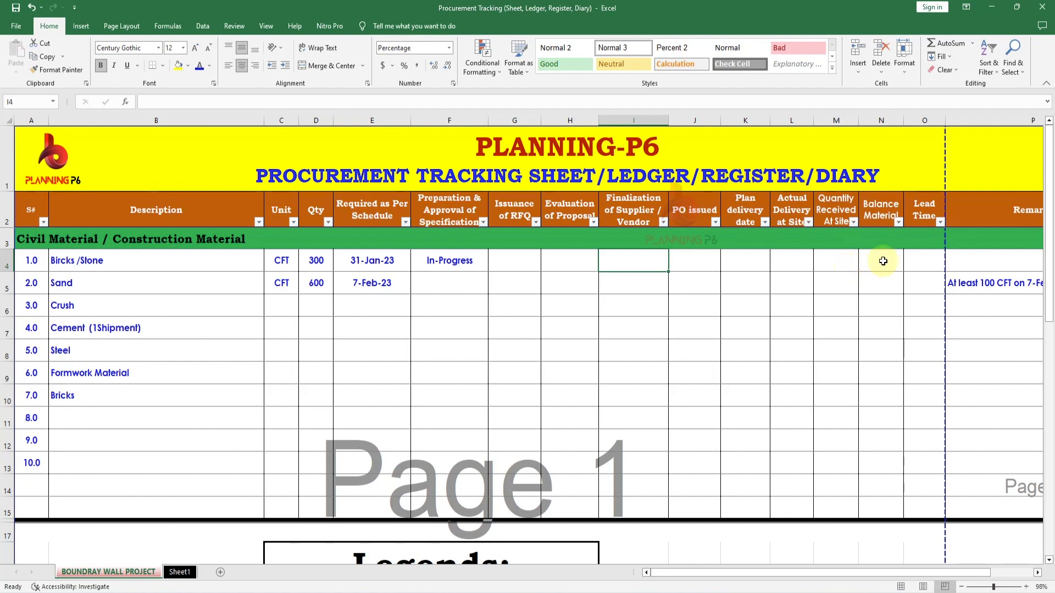
left_click(925, 266)
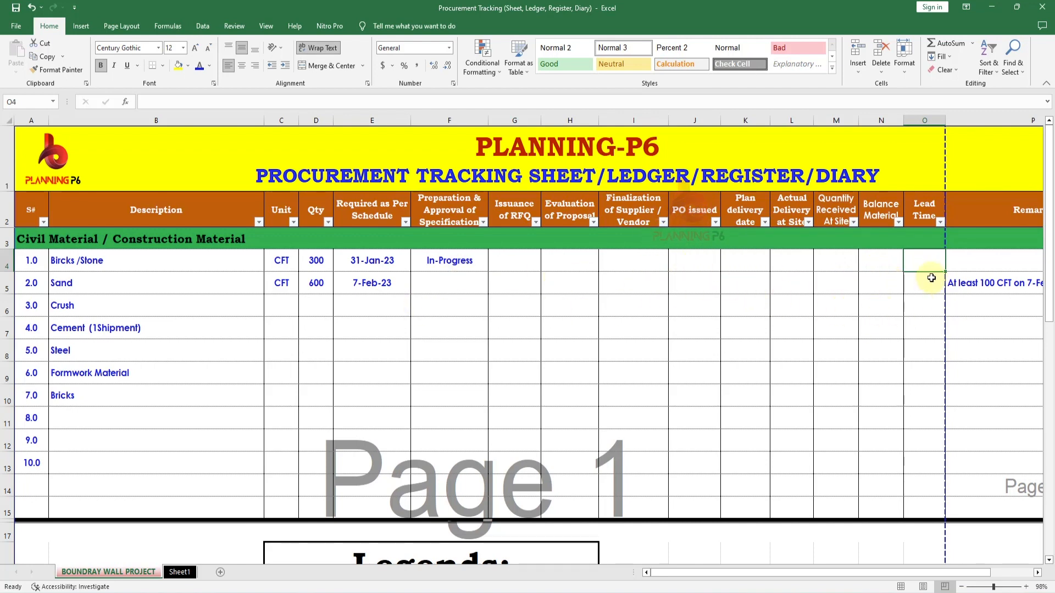
type("30 Days")
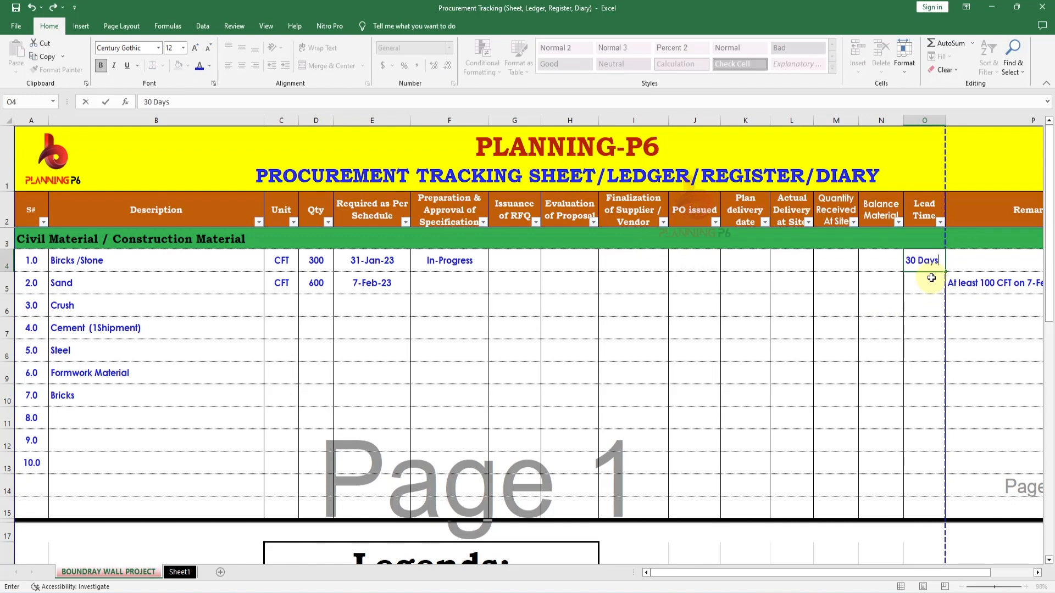
key("Return")
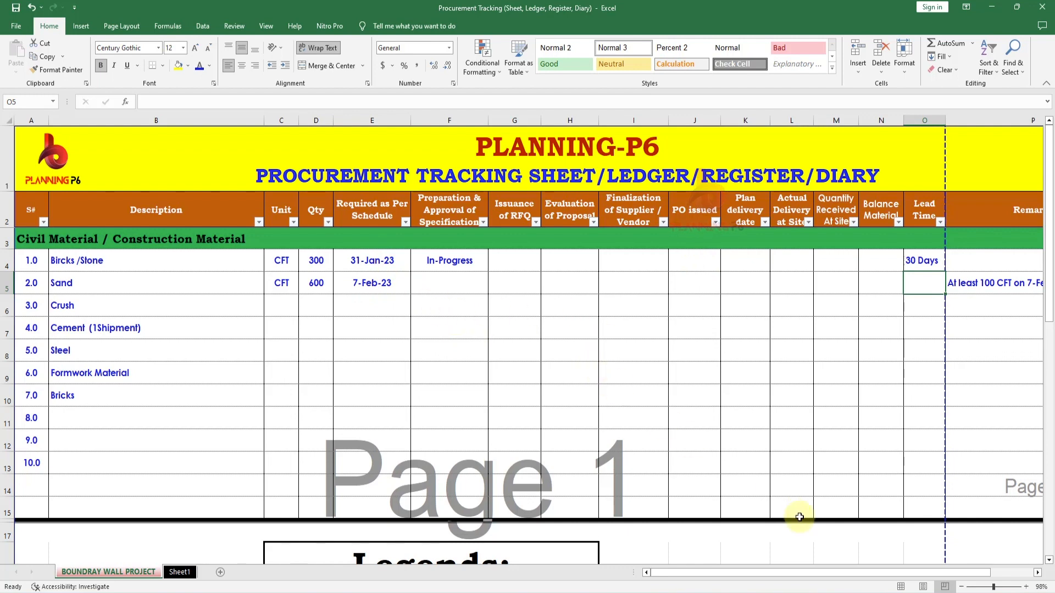
Step: Select the material rows from serial number to required date (A4:E15) and review them against the colour legend
mouse_move(829, 573)
left_mouse_down()
mouse_move(870, 572)
mouse_move(824, 572)
left_mouse_up()
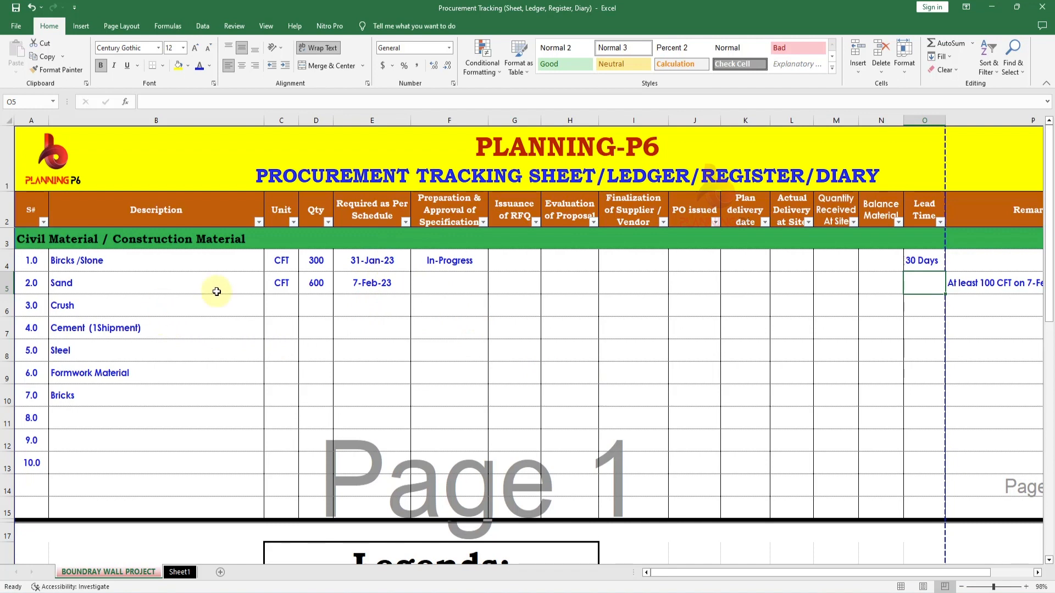
left_click(92, 259)
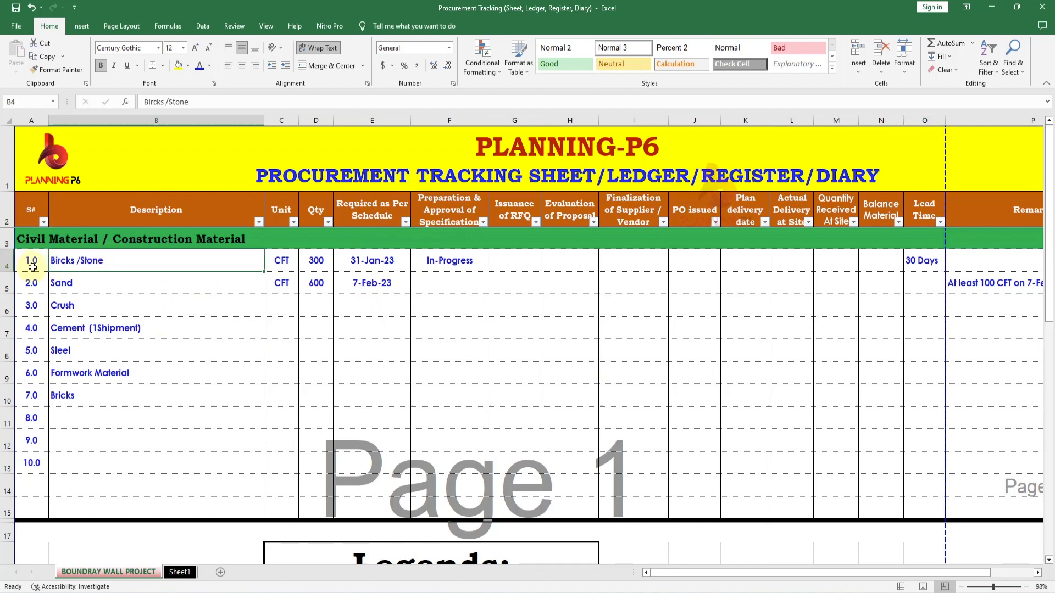
left_click_drag(33, 262, 390, 507)
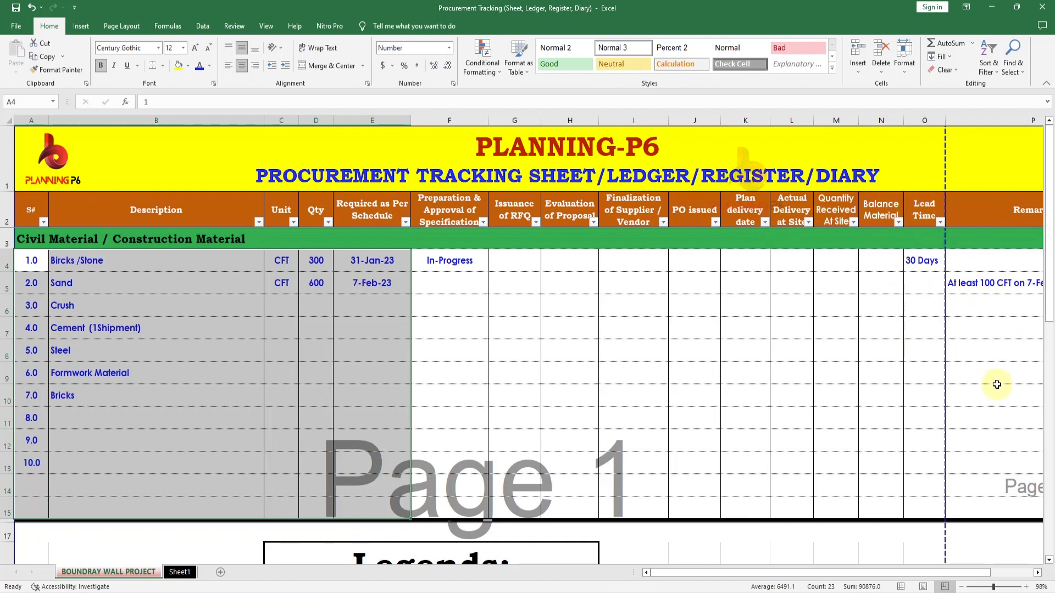
scroll(544, 438, "down", 2)
scroll(478, 440, "down", 3)
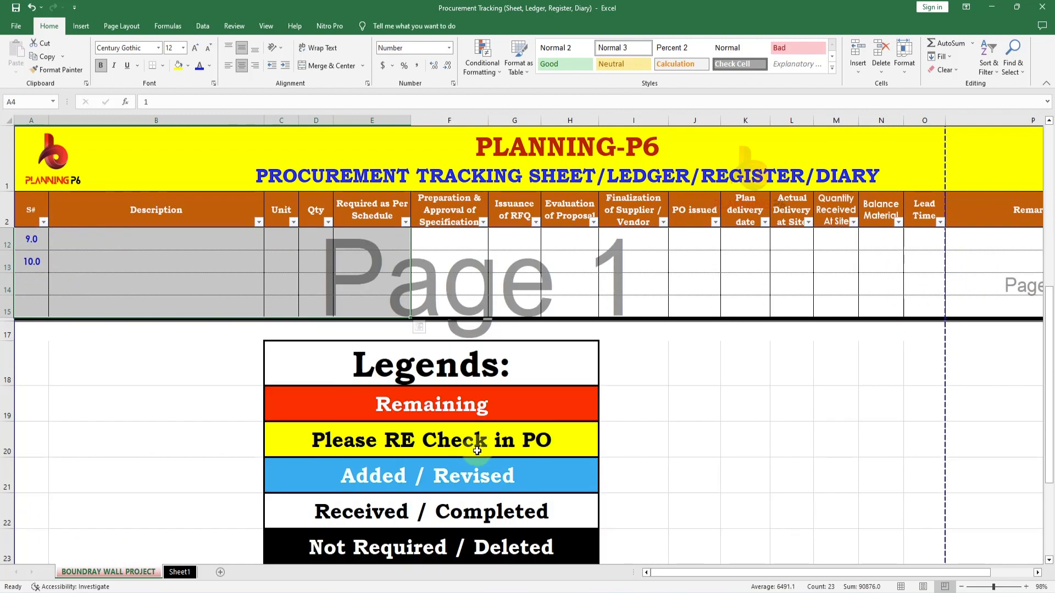
scroll(482, 516, "down", 1)
scroll(482, 506, "up", 3)
scroll(487, 506, "up", 1)
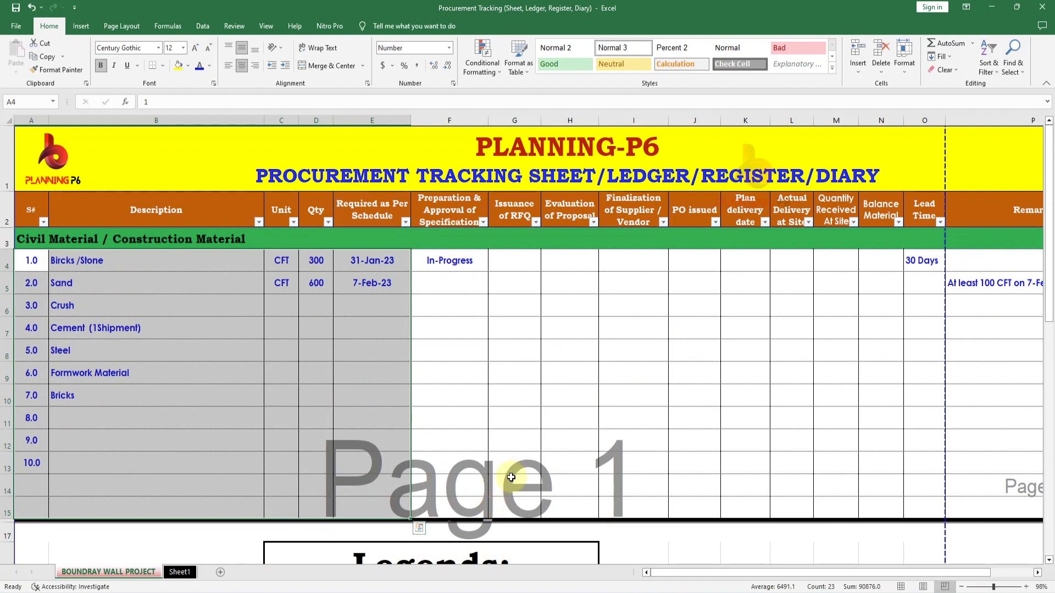
scroll(511, 475, "down", 3)
scroll(511, 475, "up", 3)
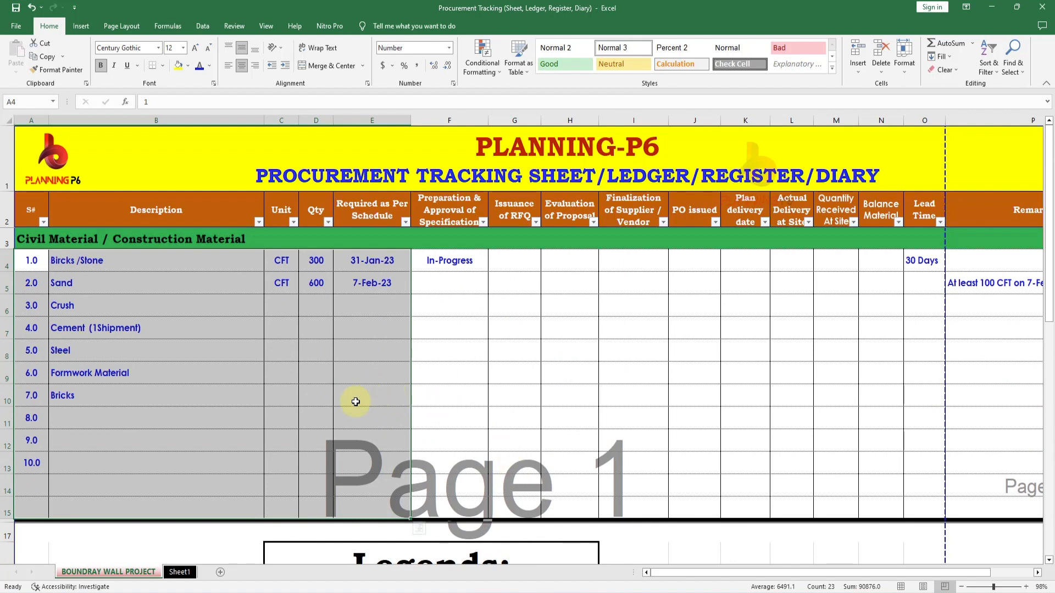
Step: Switch to Sheet1 and examine how its piping, support and tank material rows are colour-coded, with their procurement status, delivery dates, balances and remarks
left_click(179, 572)
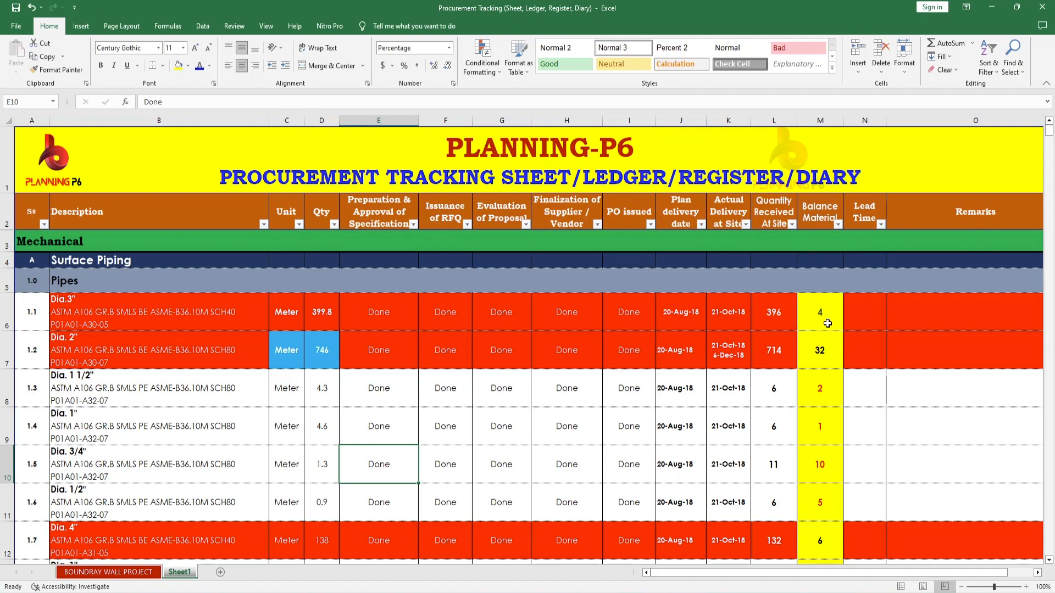
scroll(760, 342, "down", 4)
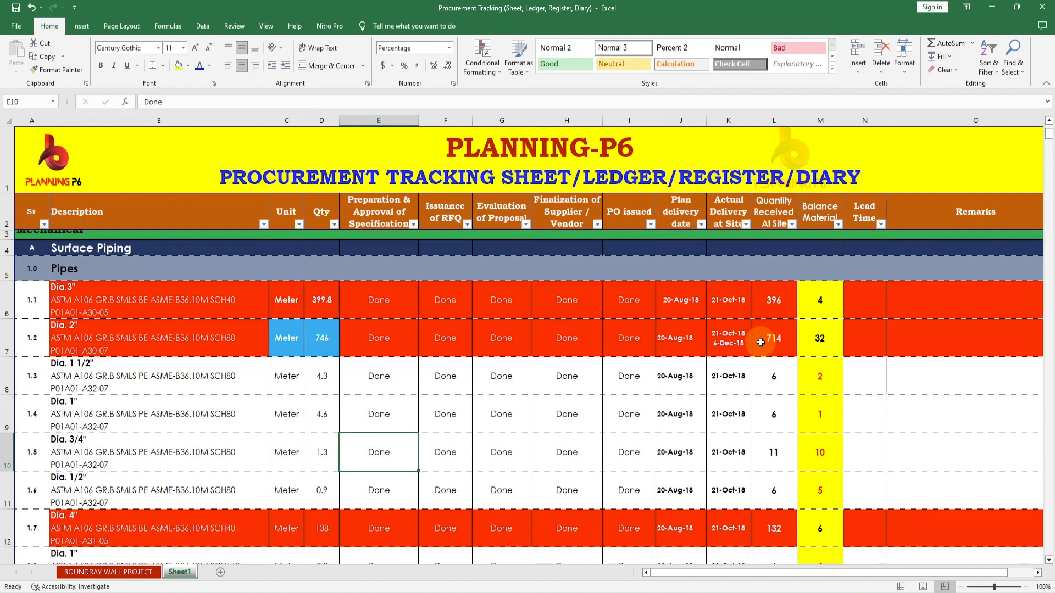
scroll(761, 343, "down", 6)
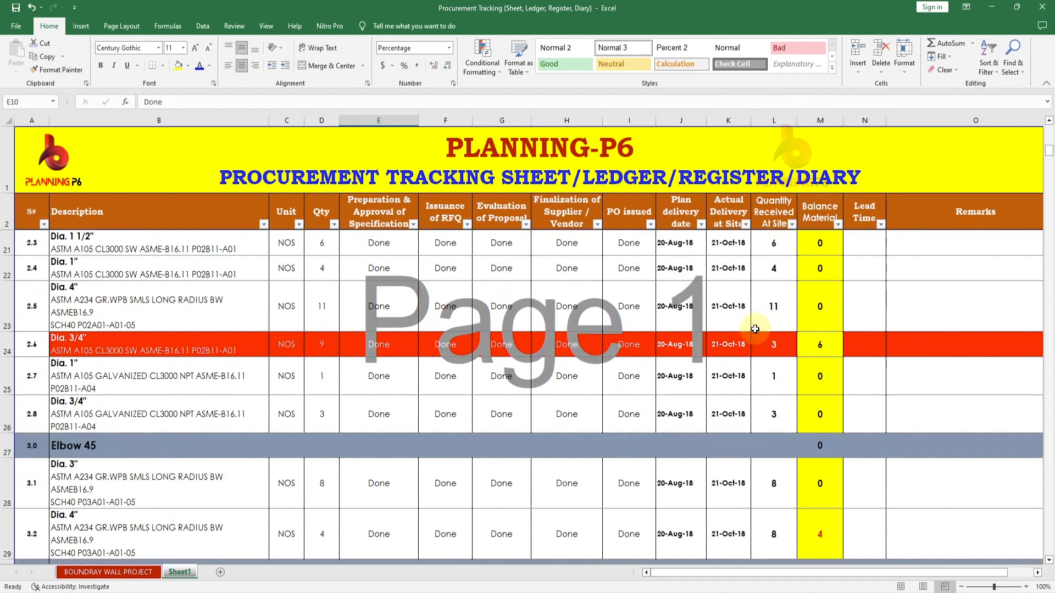
scroll(750, 313, "down", 8)
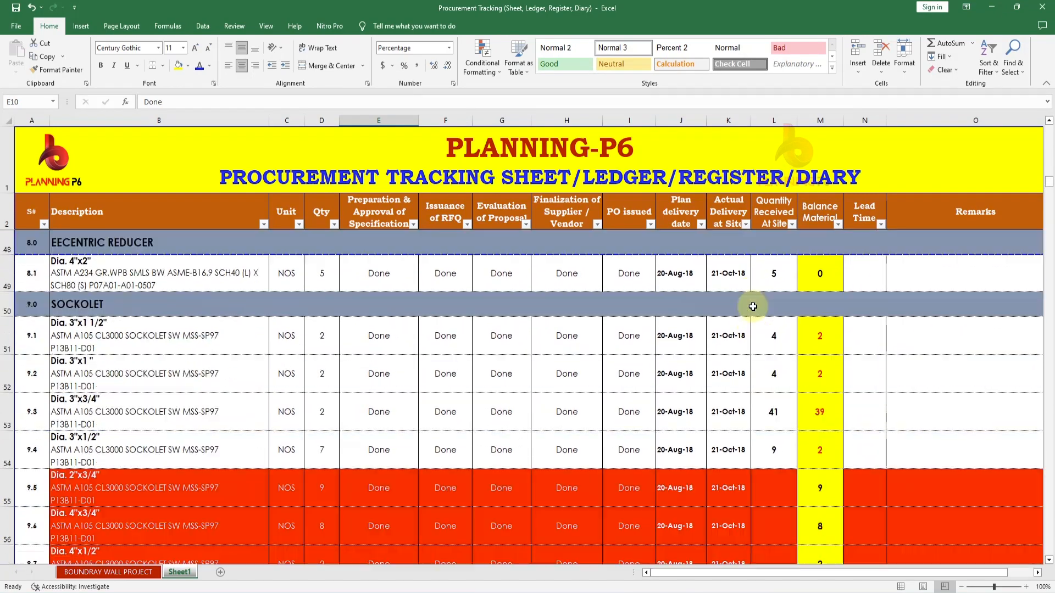
scroll(753, 307, "down", 6)
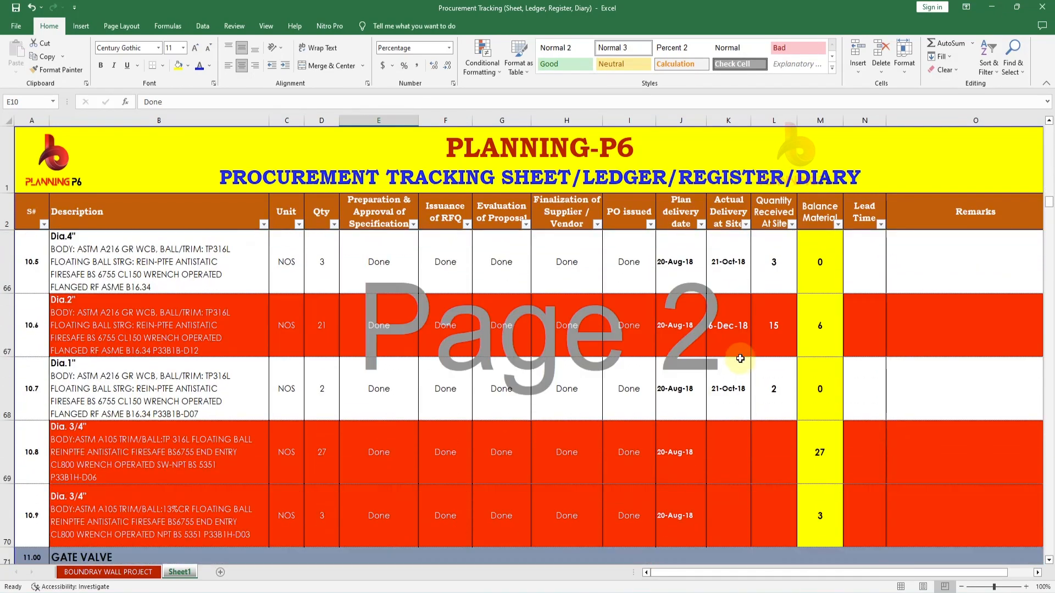
scroll(739, 362, "down", 6)
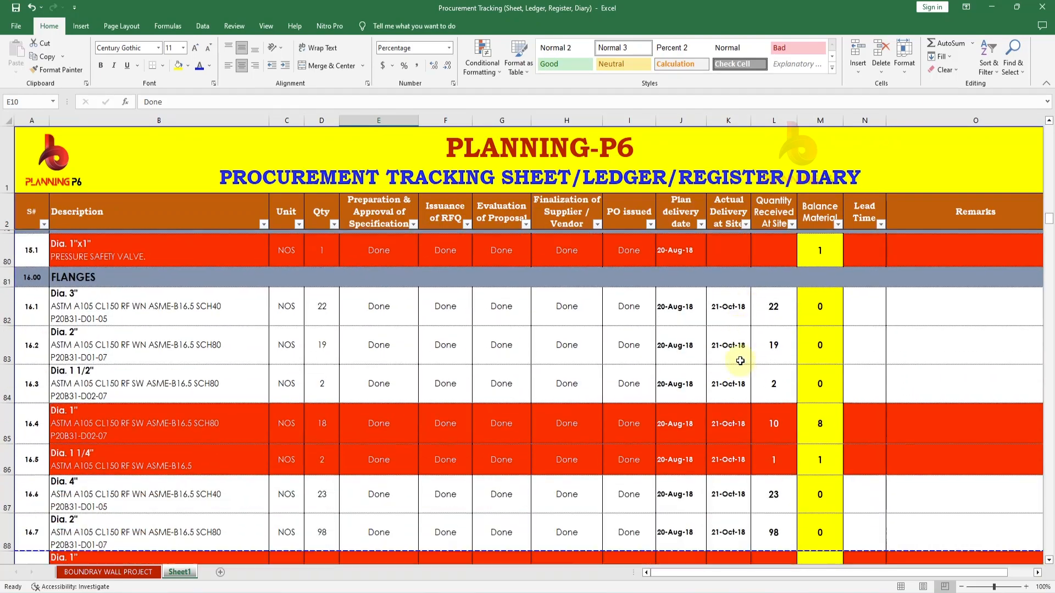
scroll(739, 361, "down", 6)
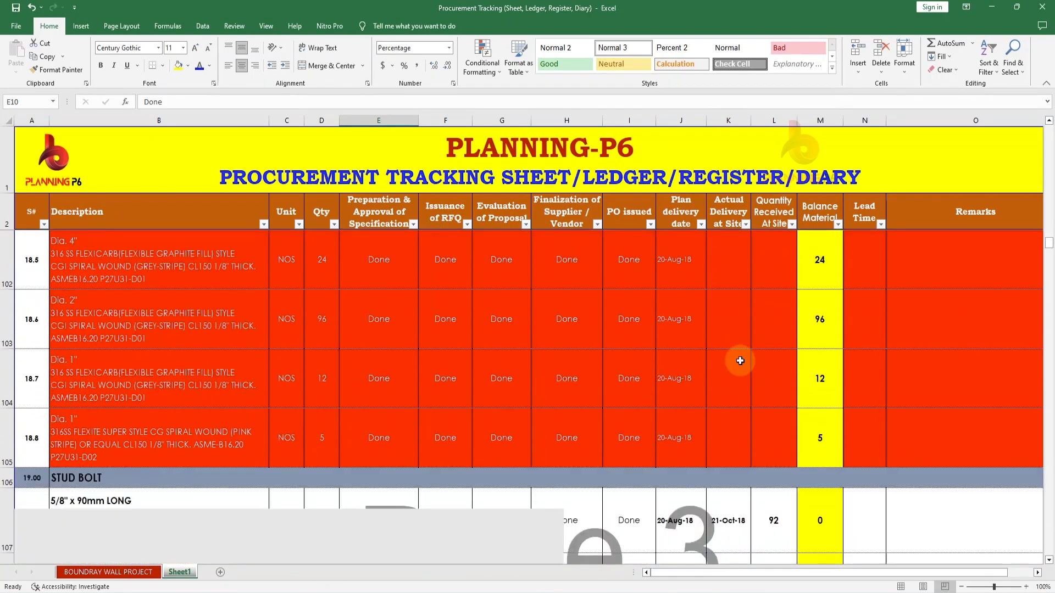
scroll(742, 360, "down", 1)
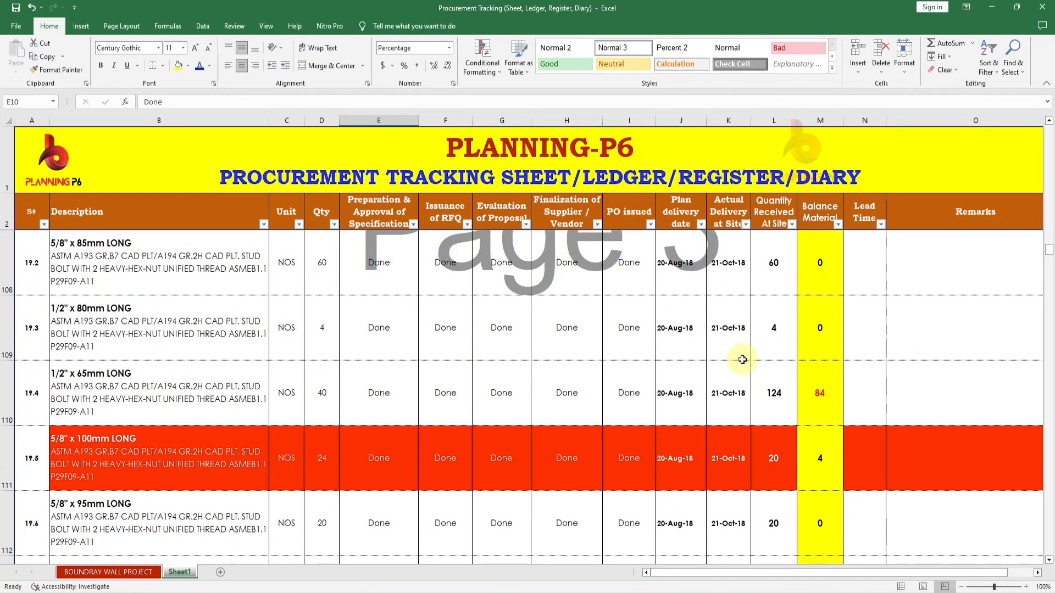
scroll(742, 360, "down", 4)
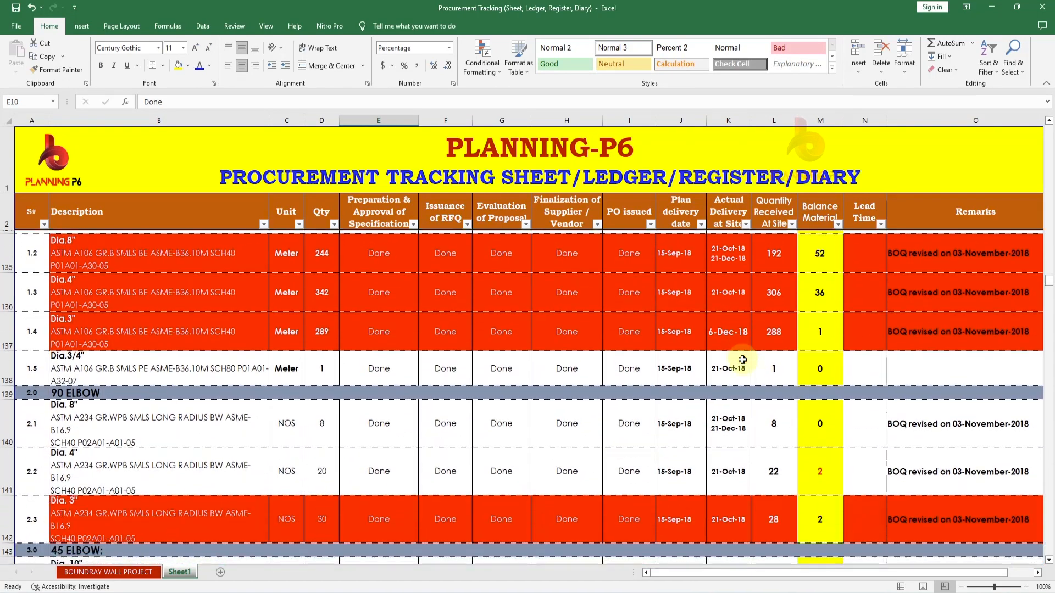
scroll(742, 360, "down", 8)
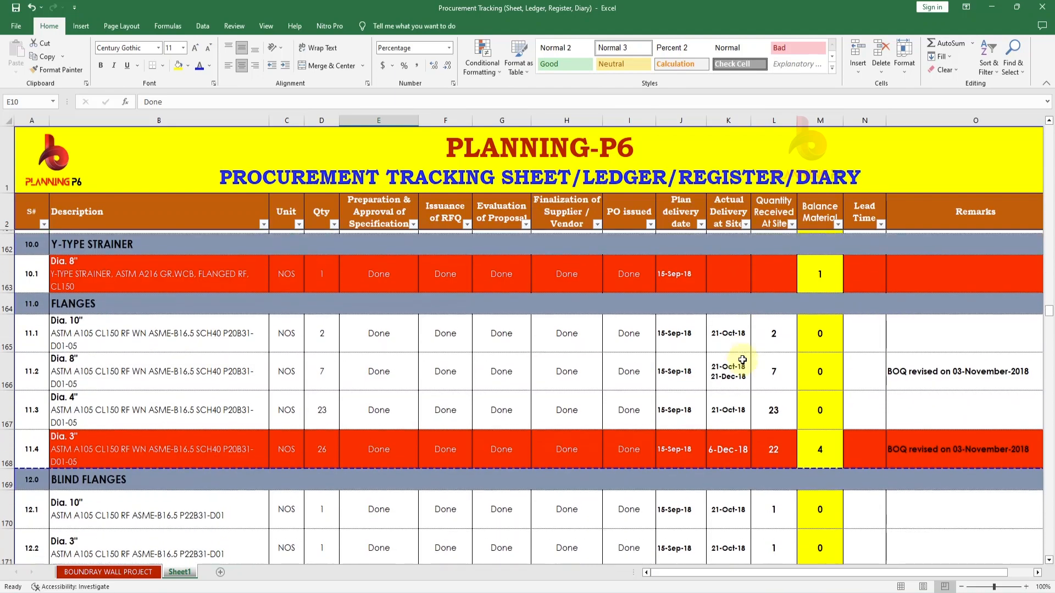
scroll(742, 360, "down", 6)
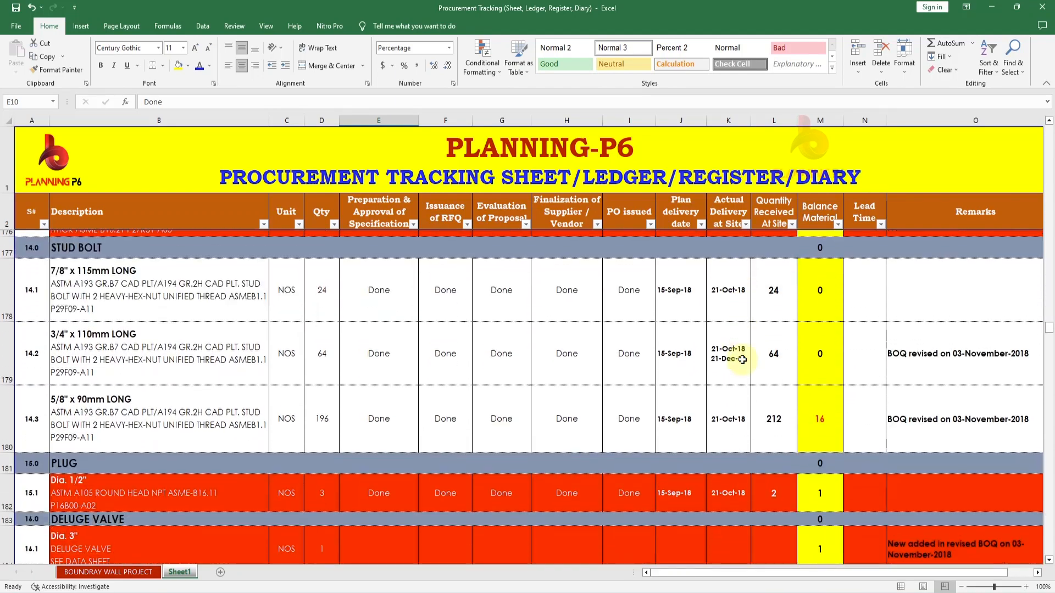
scroll(742, 359, "down", 3)
scroll(742, 360, "down", 1)
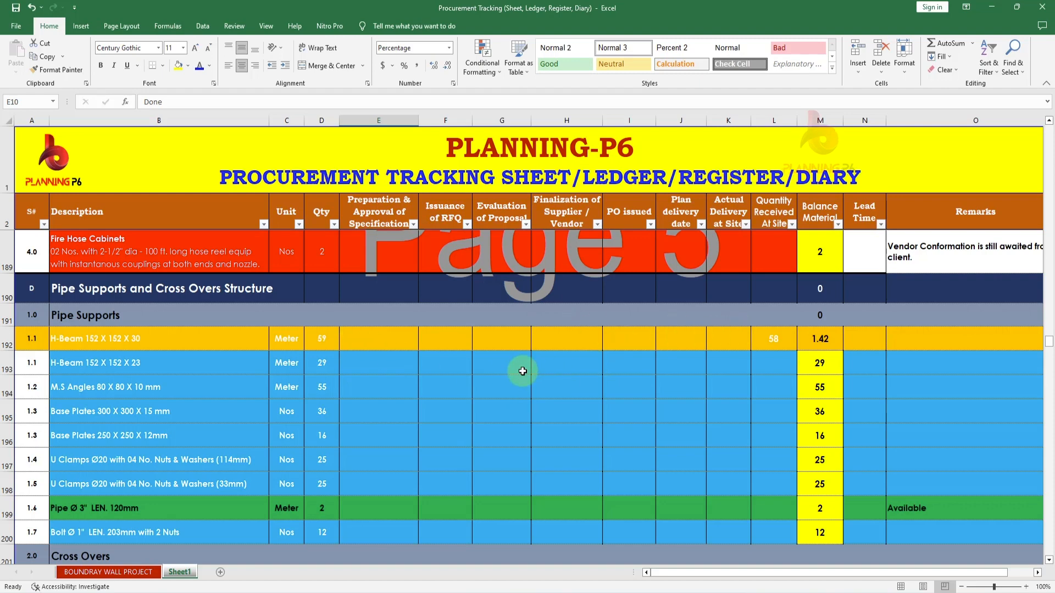
scroll(523, 369, "down", 3)
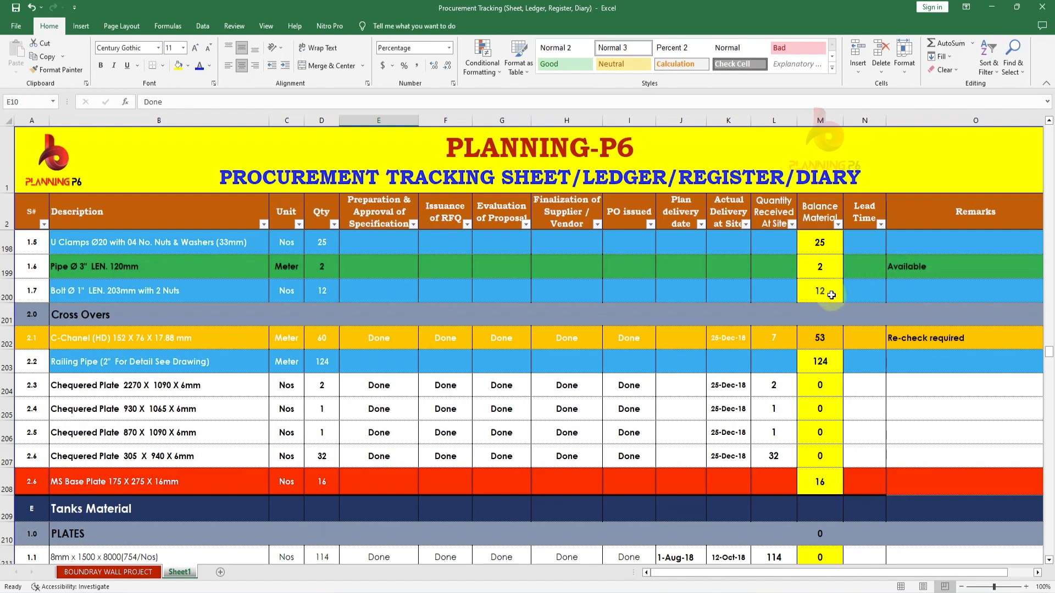
scroll(536, 358, "down", 1)
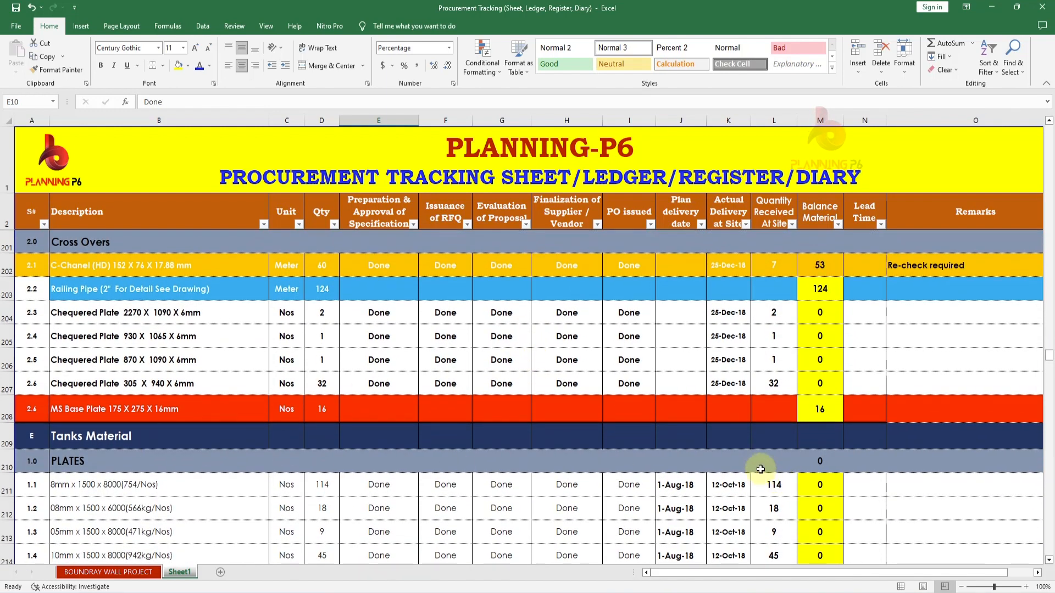
scroll(760, 469, "down", 6)
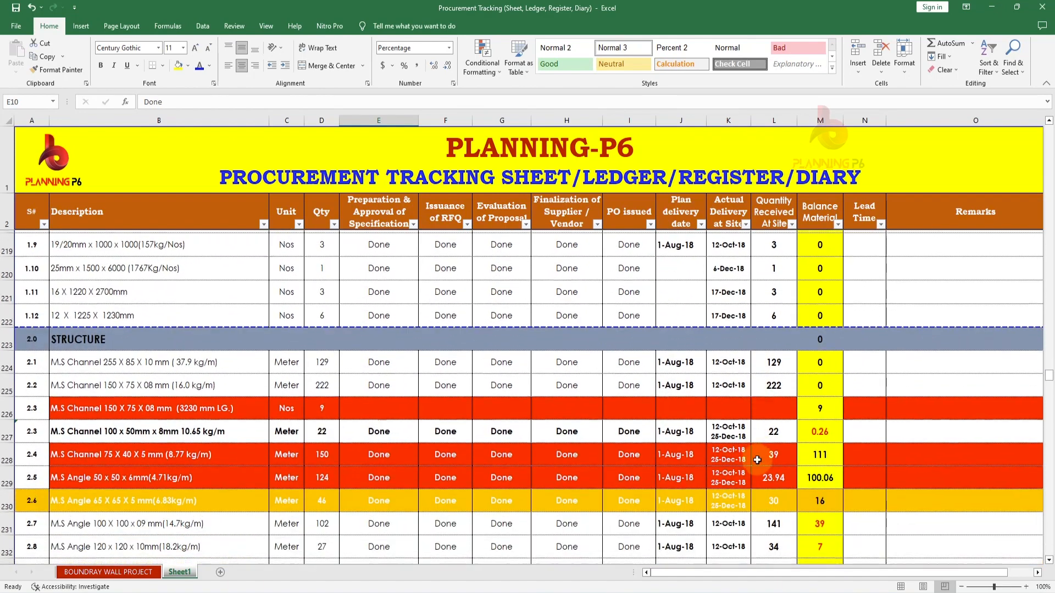
scroll(757, 460, "down", 2)
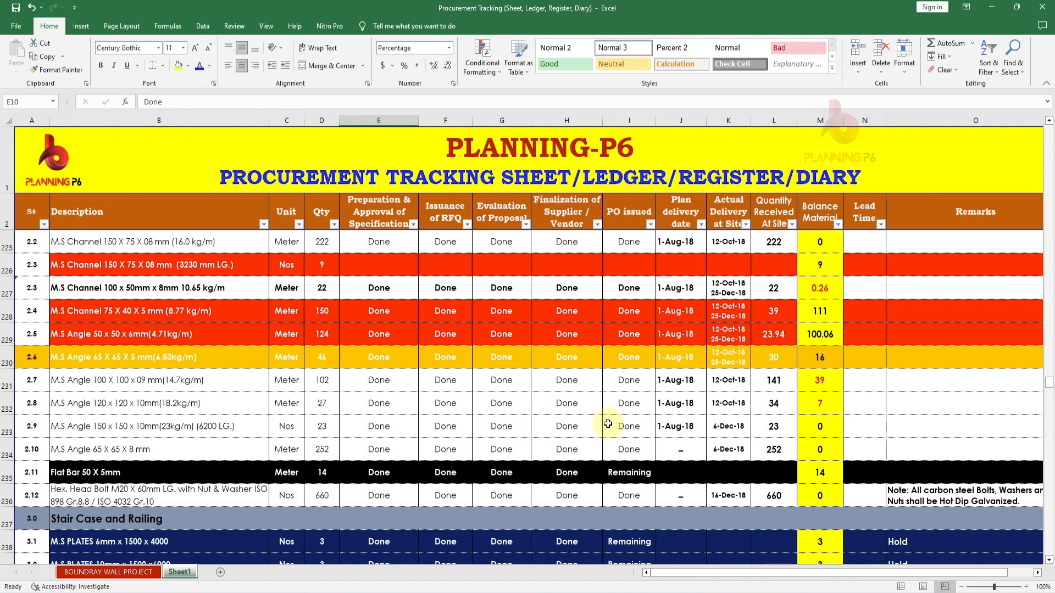
Step: Examine the colour-coded structural steel, Stair Case and Railing, and NOZZEL MATERIAL rows with their PO status, balances and remarks
scroll(412, 499, "down", 1)
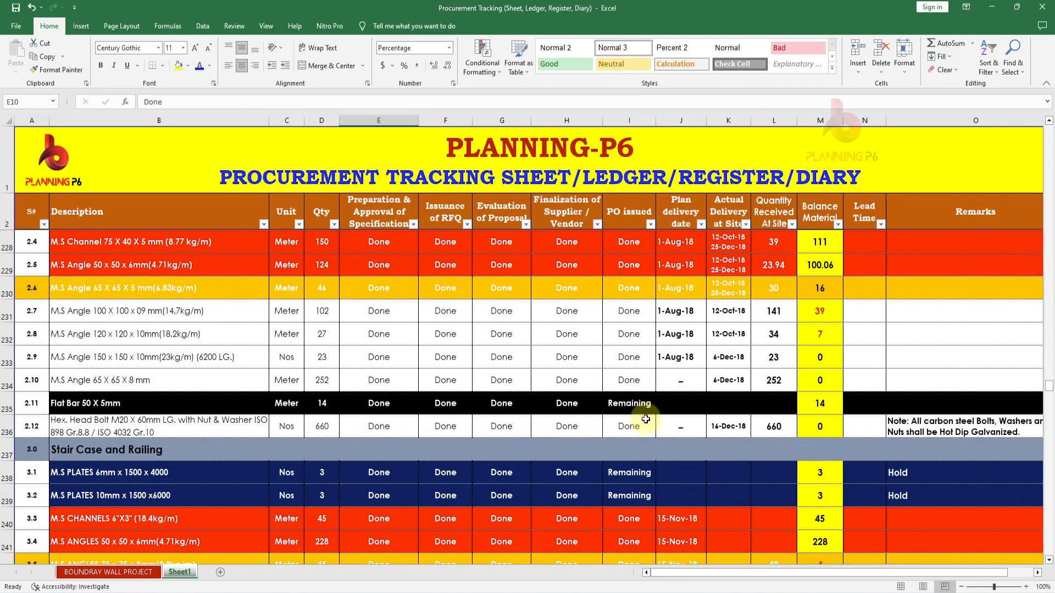
scroll(417, 470, "down", 4)
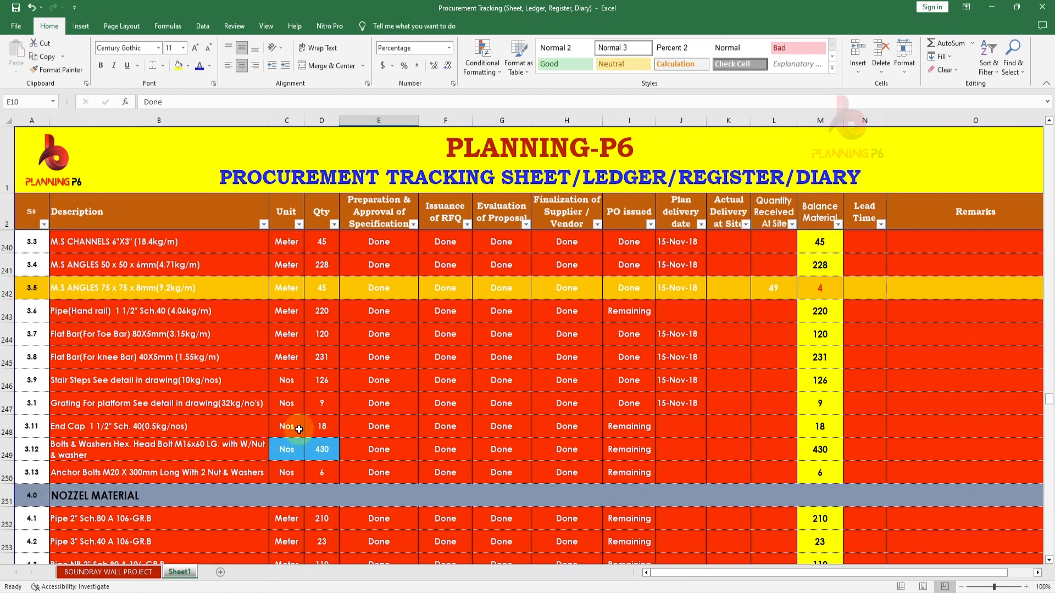
scroll(314, 458, "down", 2)
scroll(315, 457, "down", 10)
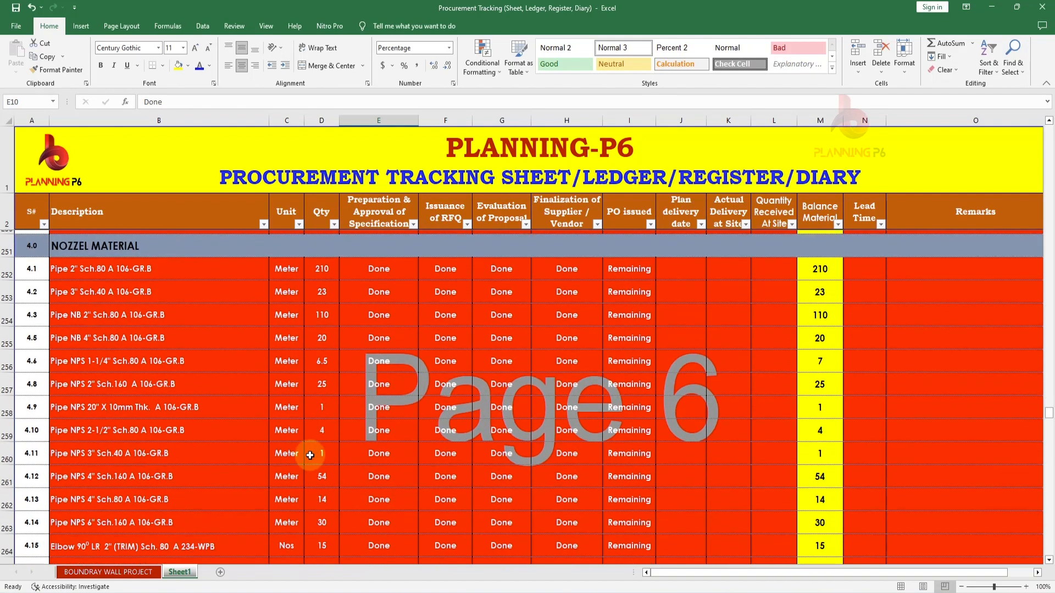
scroll(309, 455, "down", 12)
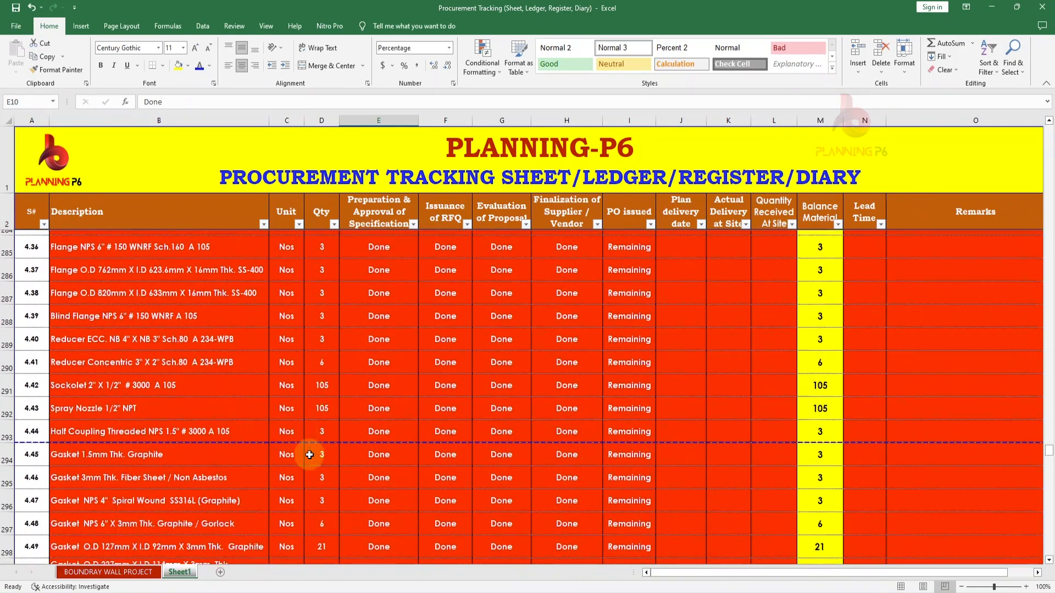
scroll(310, 455, "up", 2)
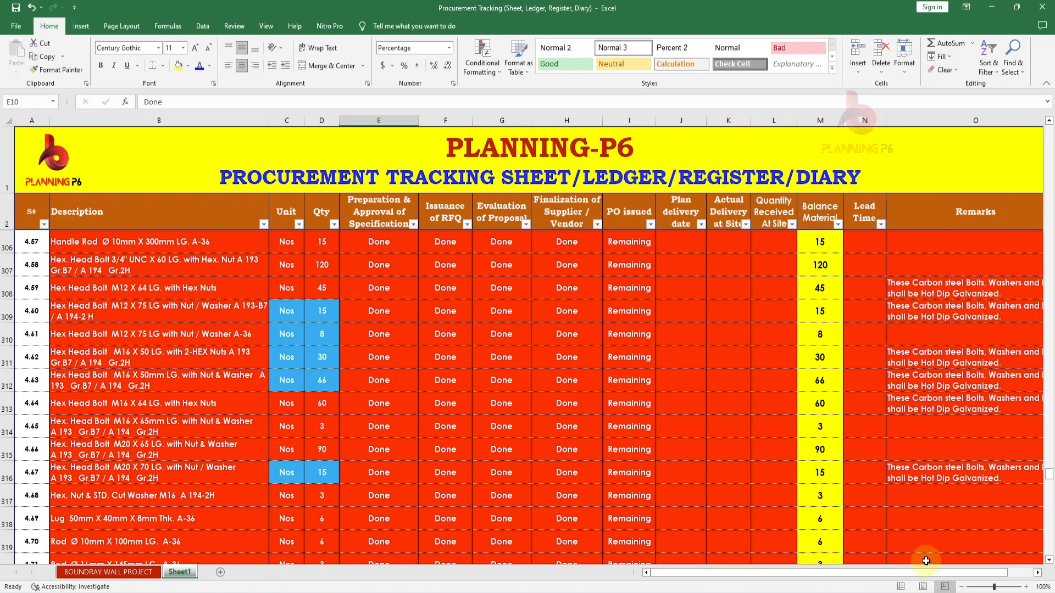
mouse_move(915, 573)
left_mouse_down()
mouse_move(941, 573)
mouse_move(916, 572)
left_mouse_up()
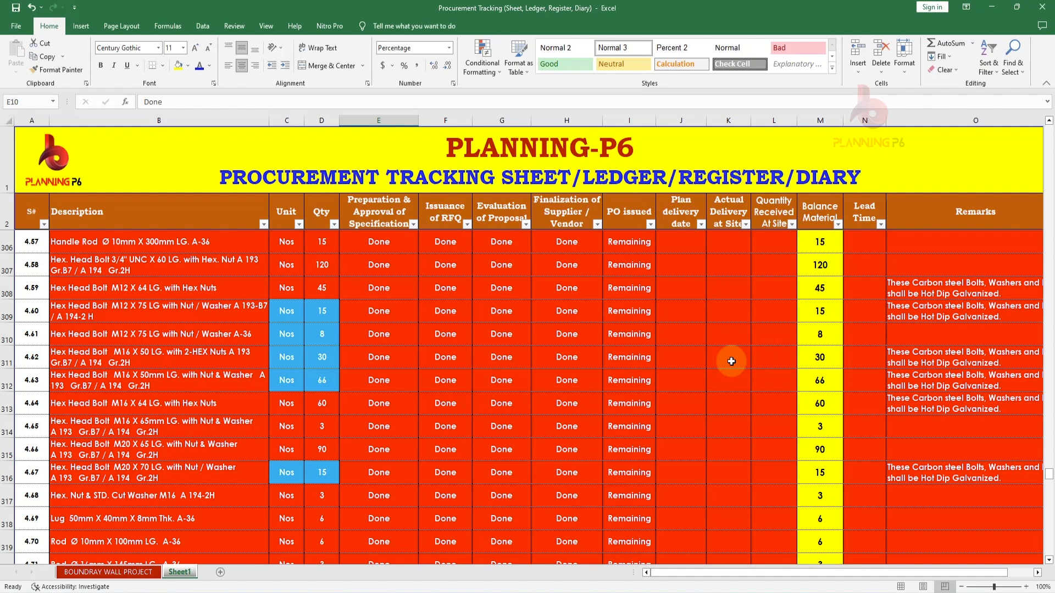
Step: Examine the Electrical & Instrumentation rows with their vendors and lead times, and the colour legend at the sheet's end
scroll(731, 361, "down", 8)
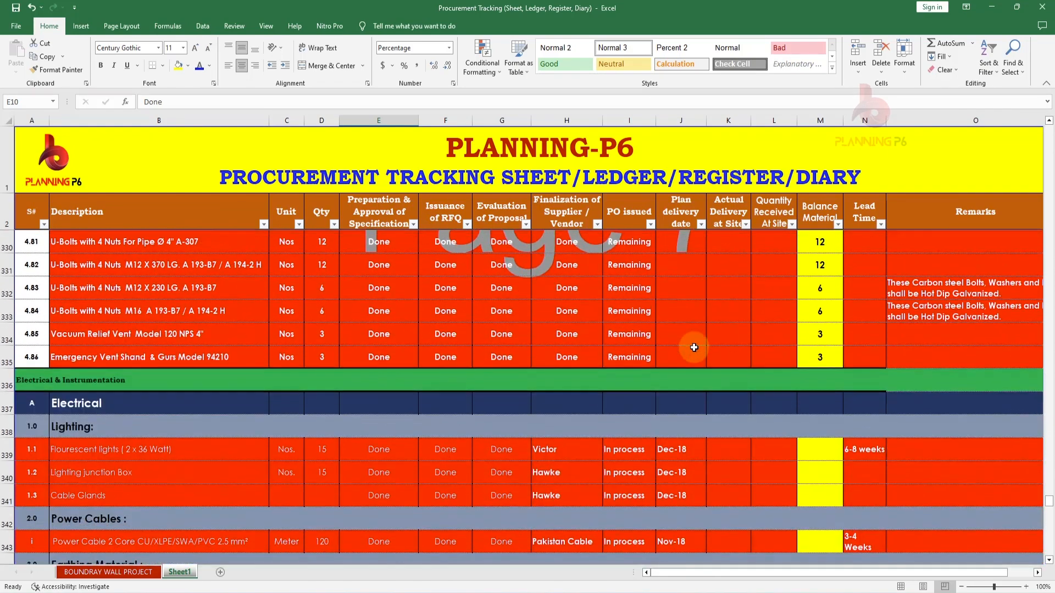
scroll(692, 346, "down", 1)
scroll(133, 349, "down", 3)
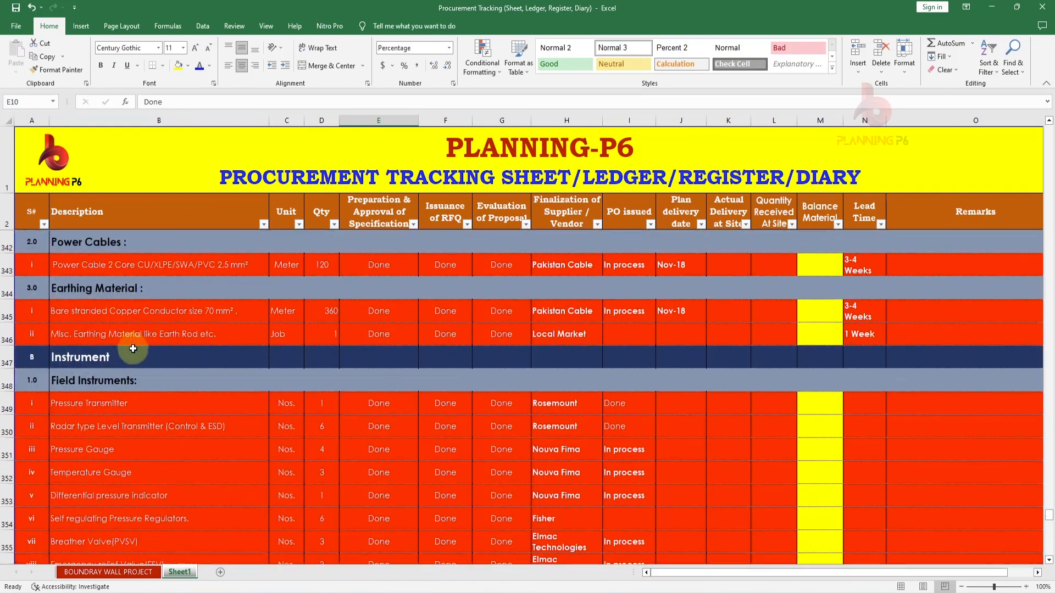
scroll(862, 329, "up", 1)
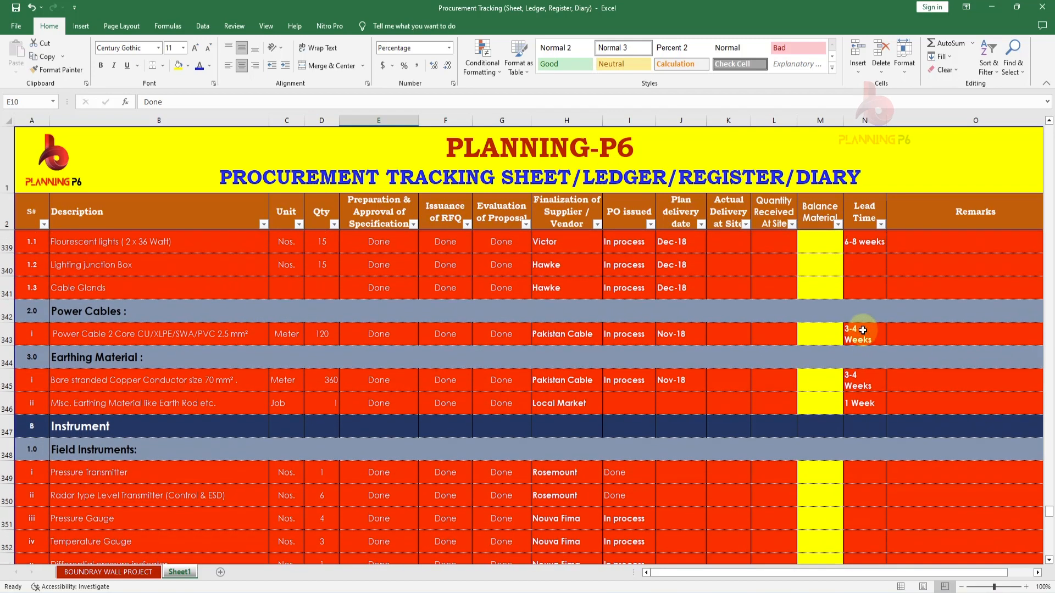
scroll(863, 329, "up", 1)
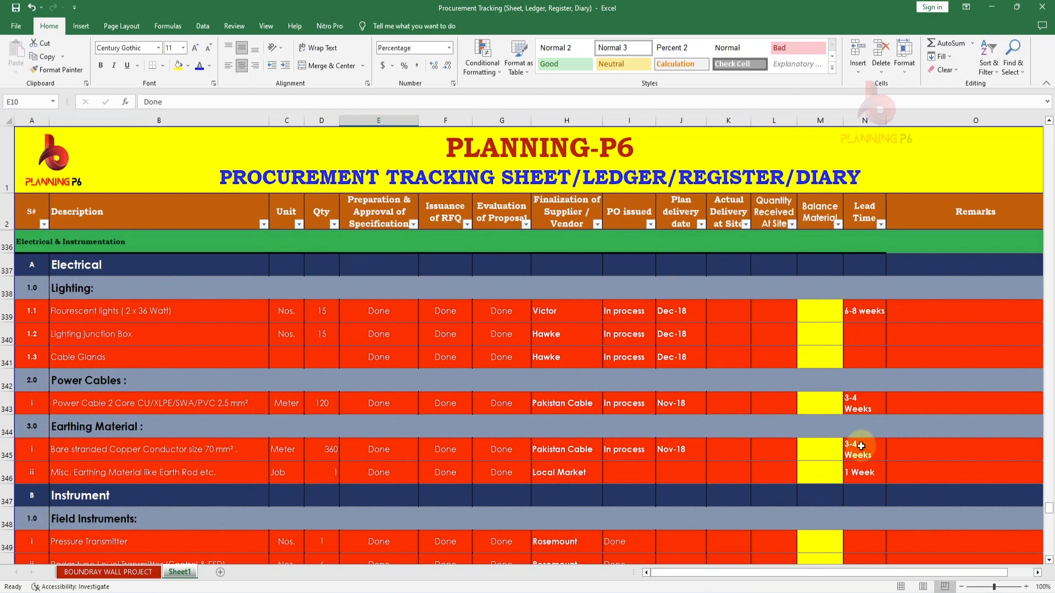
scroll(762, 435, "down", 3)
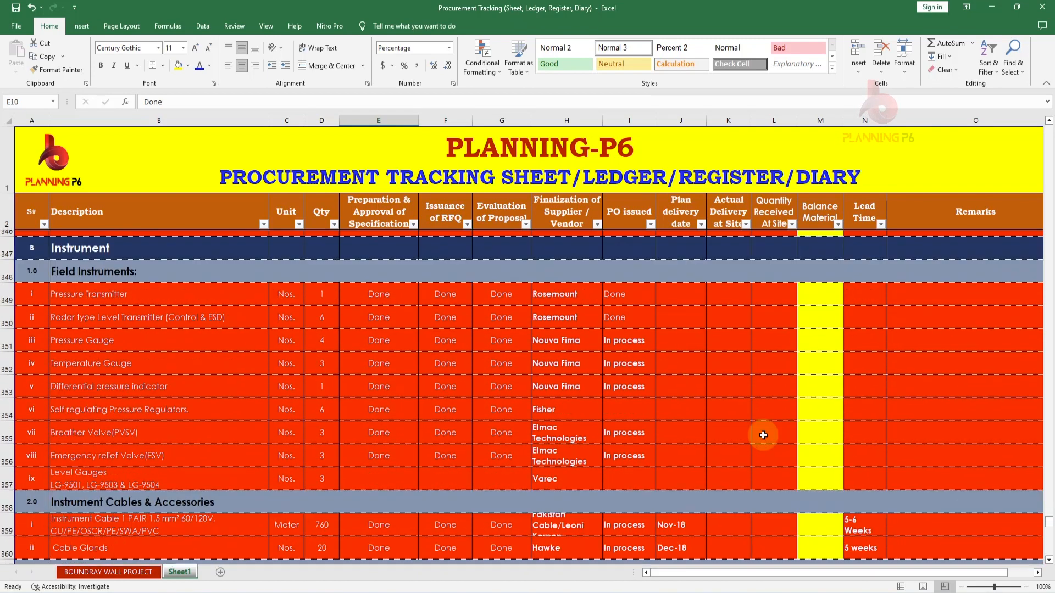
scroll(763, 435, "down", 5)
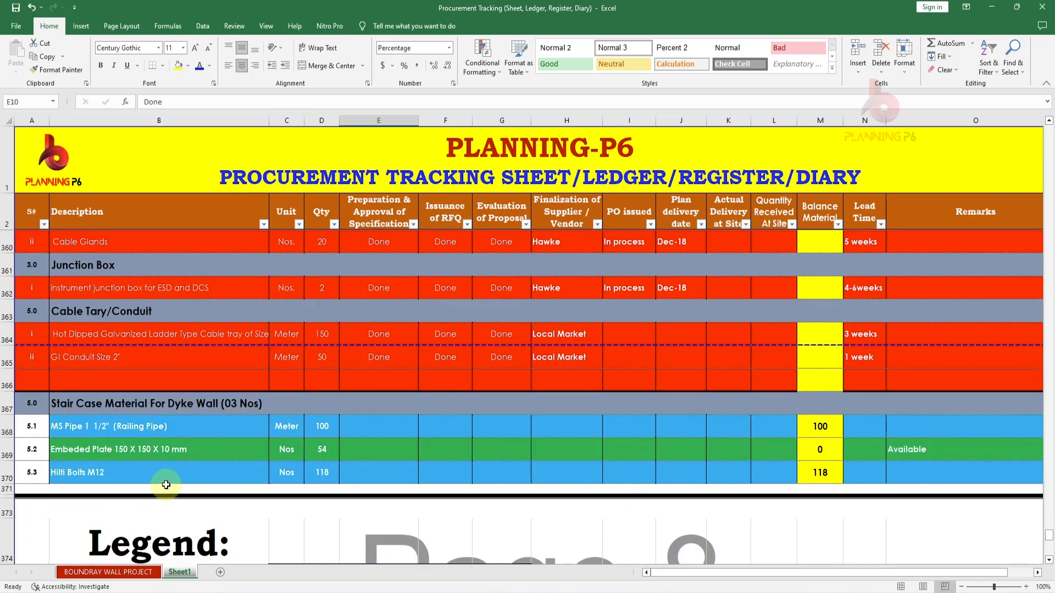
scroll(504, 452, "down", 3)
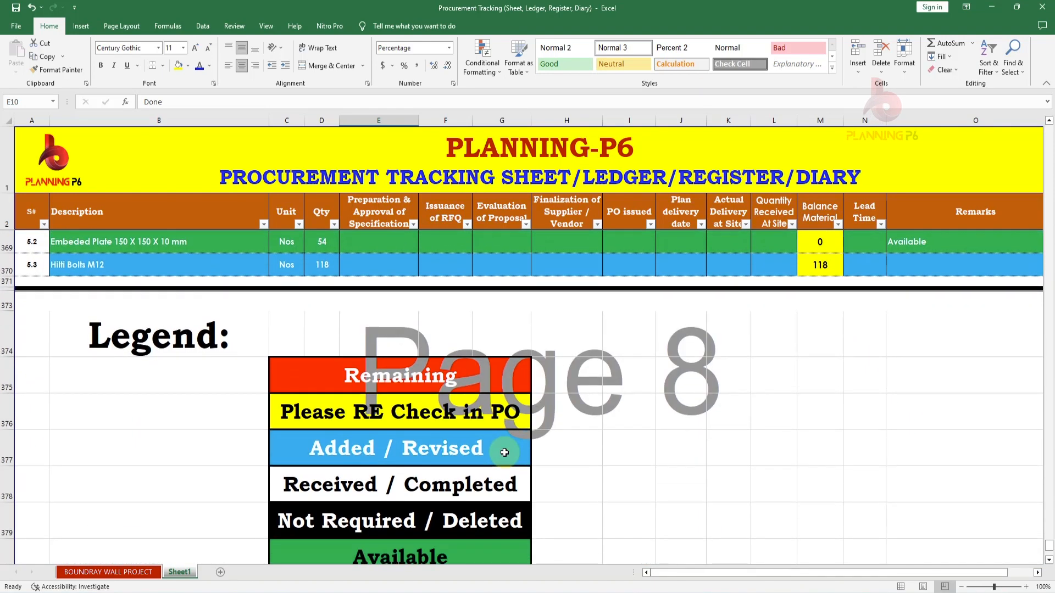
scroll(504, 452, "down", 2)
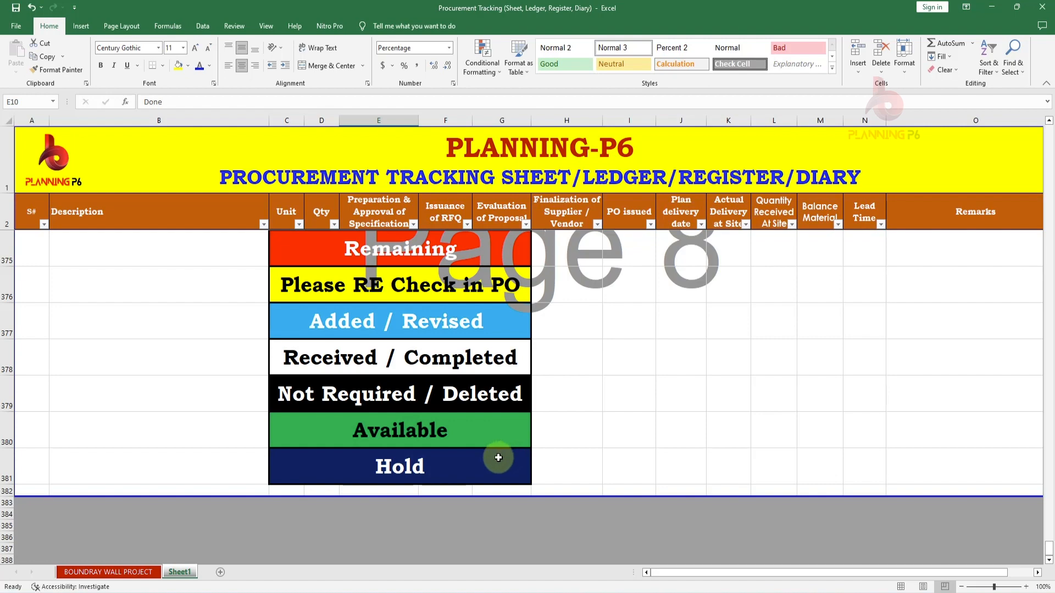
scroll(488, 444, "up", 13)
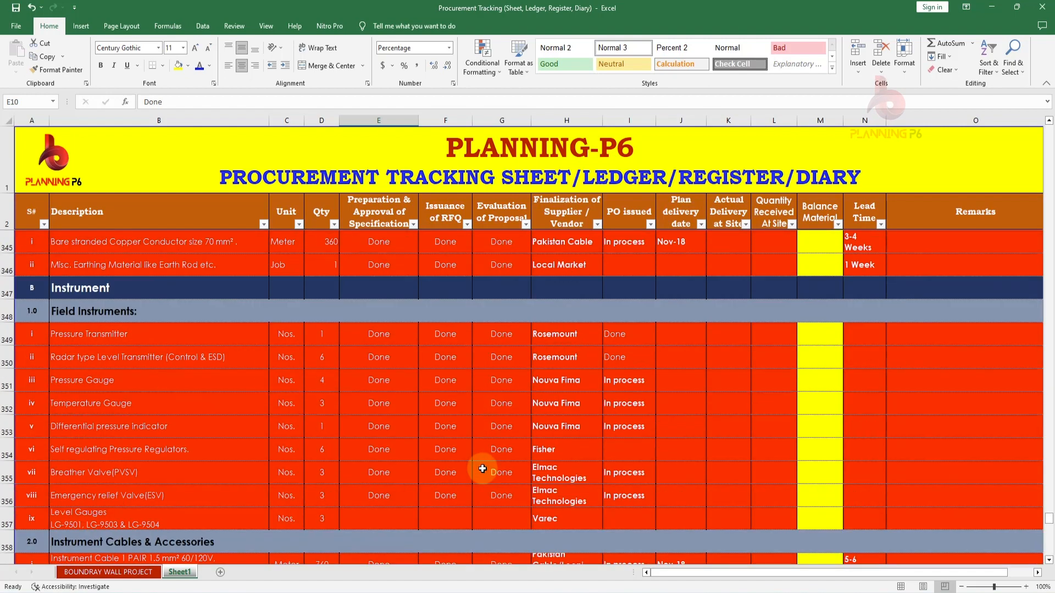
scroll(365, 349, "up", 2)
scroll(429, 383, "up", 4)
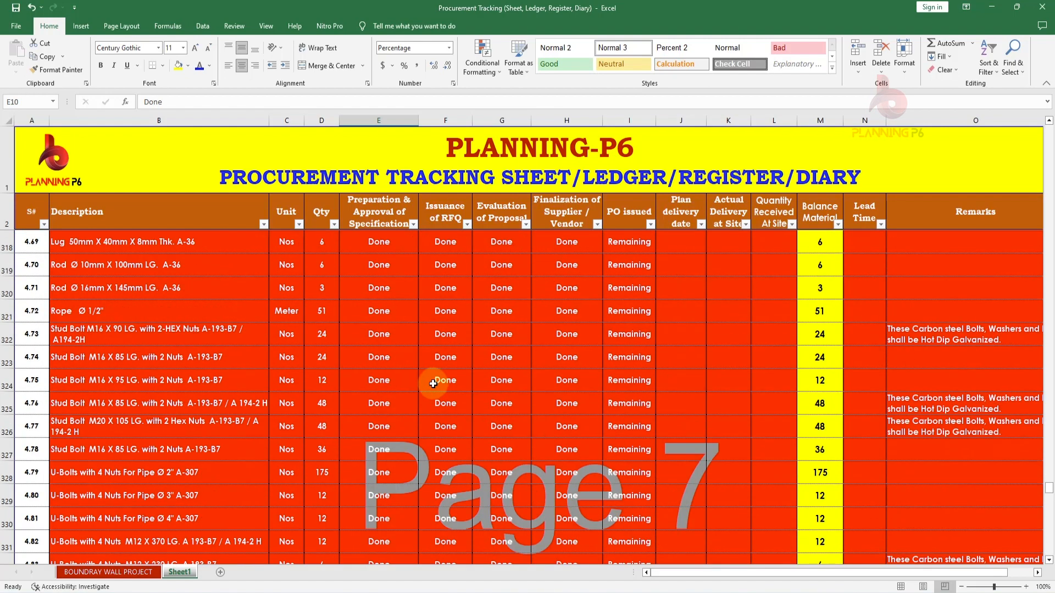
Step: Return to the BOUNDRAY WALL PROJECT sheet, switch to the MR Request workbook and examine its PLATES and STRUCTURE material tables
left_click(148, 574)
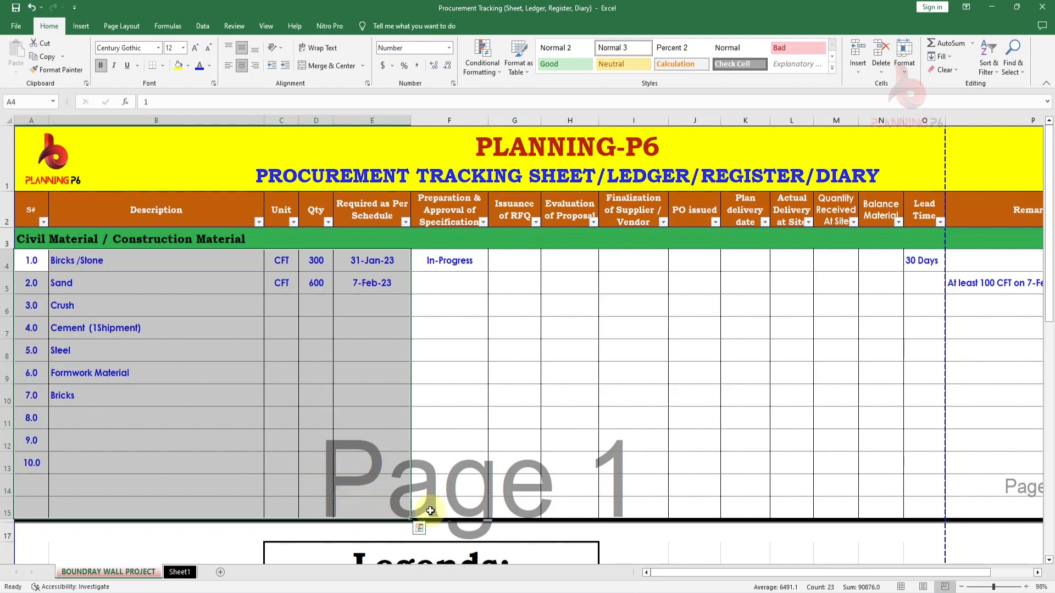
mouse_move(695, 592)
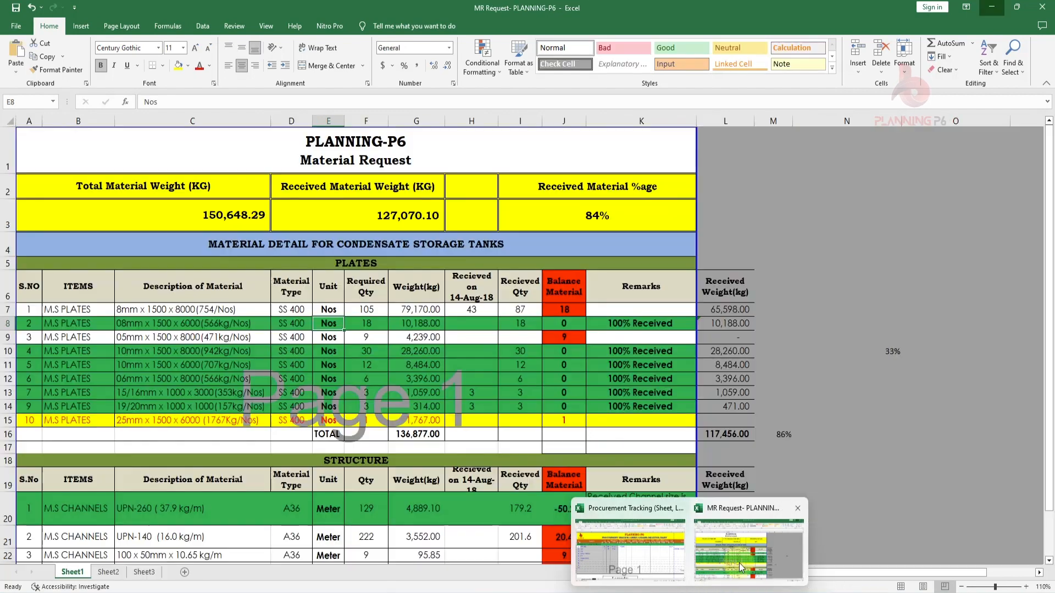
left_click(739, 562)
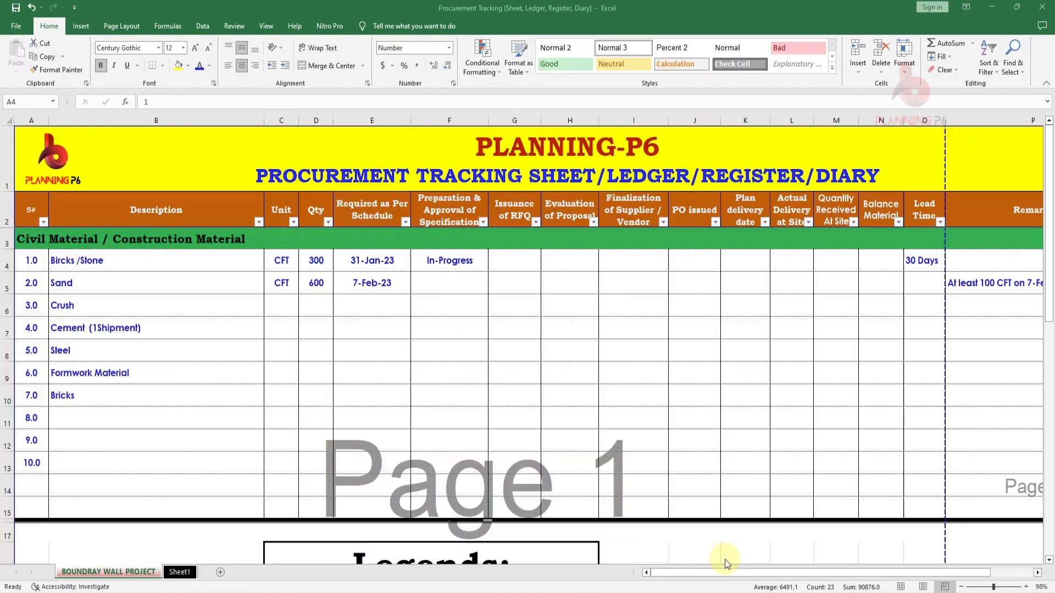
mouse_move(696, 592)
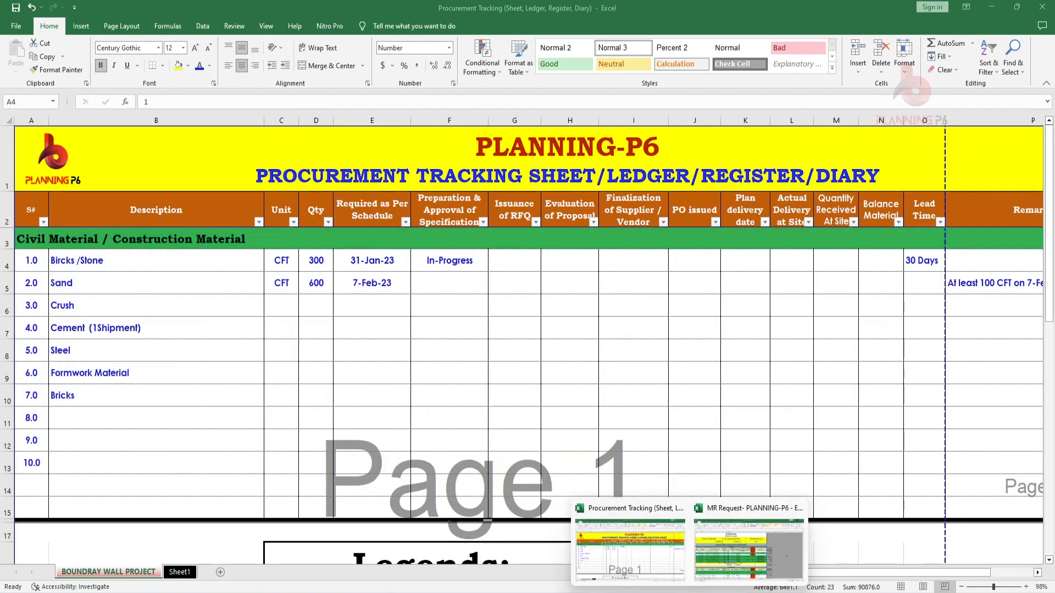
left_click(744, 527)
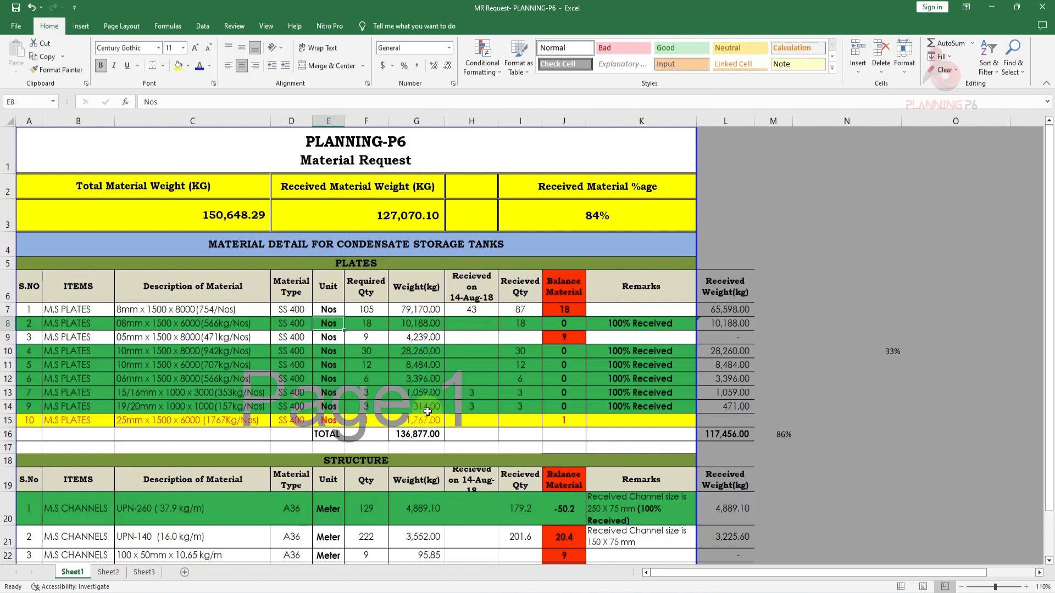
scroll(437, 414, "down", 2)
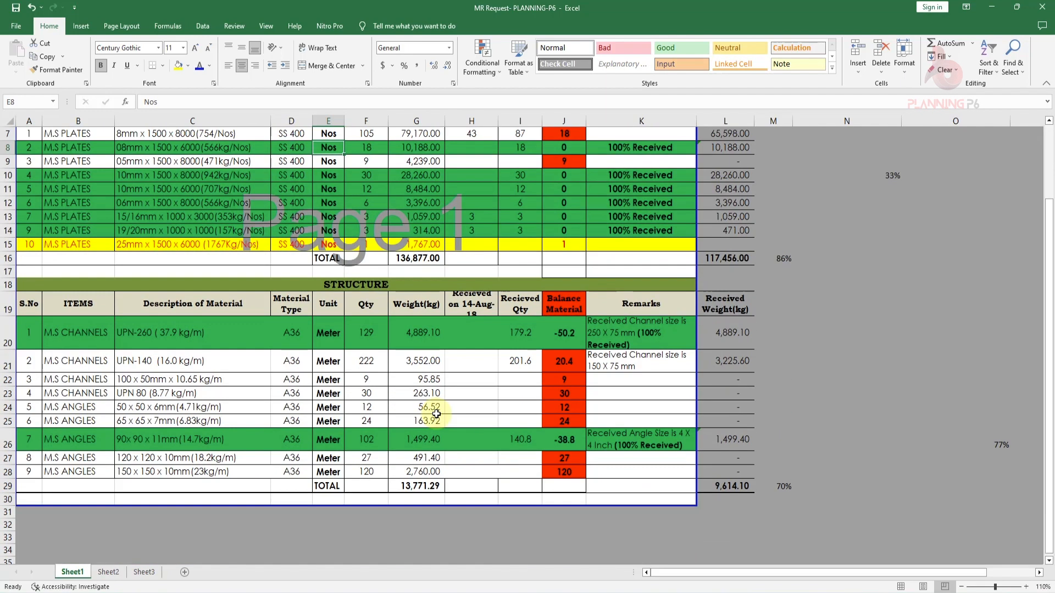
scroll(440, 414, "up", 2)
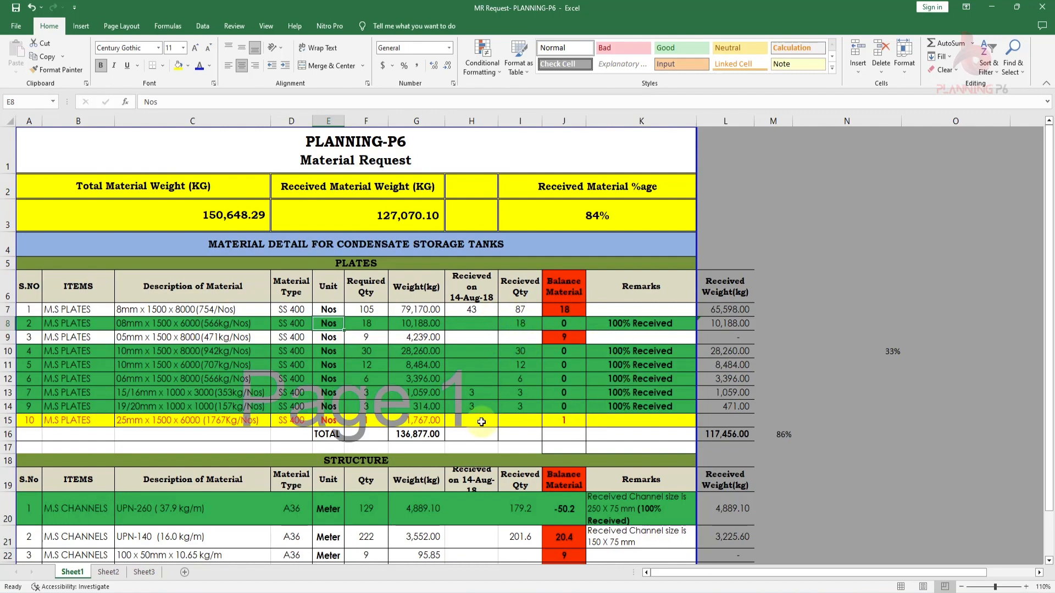
scroll(479, 422, "down", 4)
scroll(451, 439, "up", 4)
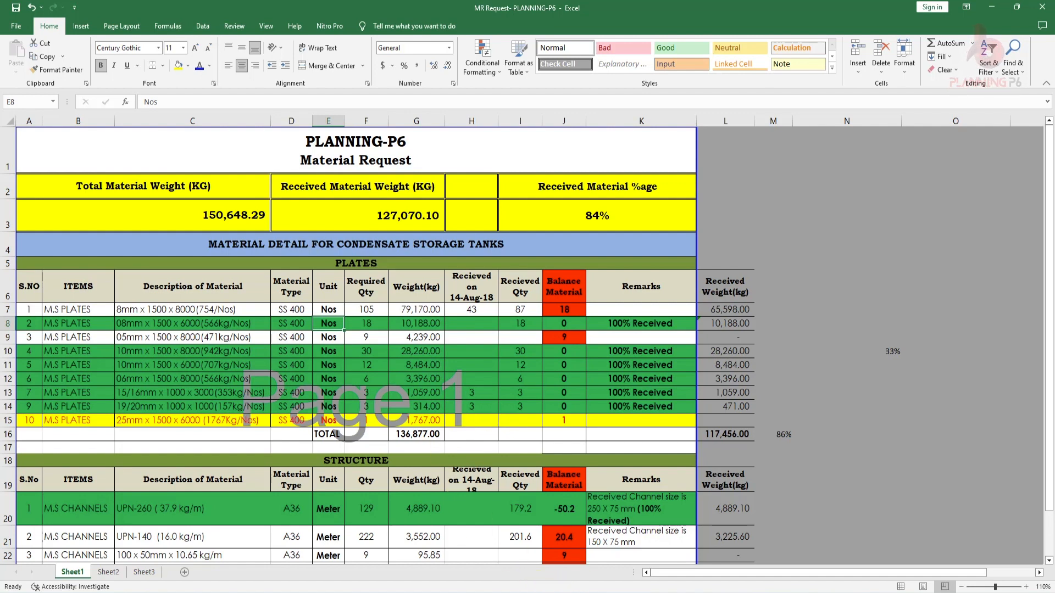
Step: Return to Sheet1 of the Procurement Tracking workbook and look through its material rows up to the FLANGES section
mouse_move(690, 592)
left_click(624, 580)
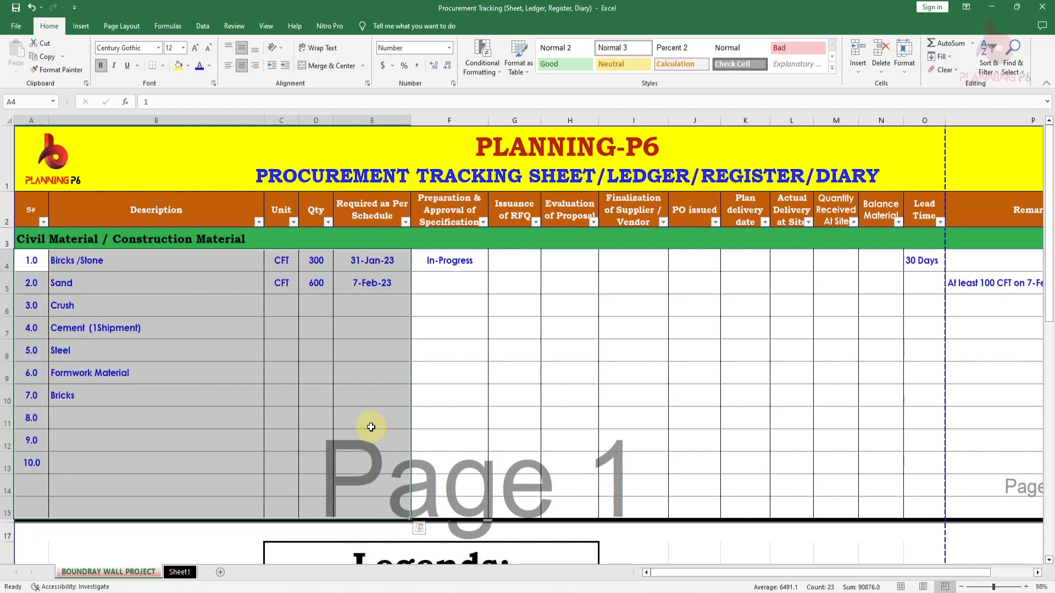
left_click(179, 572)
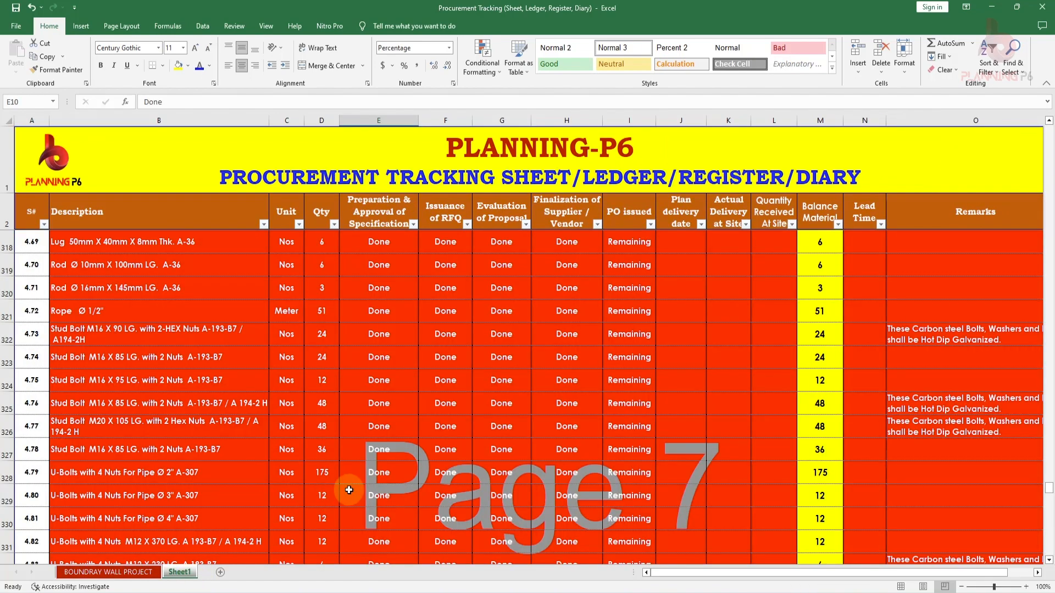
scroll(349, 490, "down", 19)
scroll(352, 489, "up", 11)
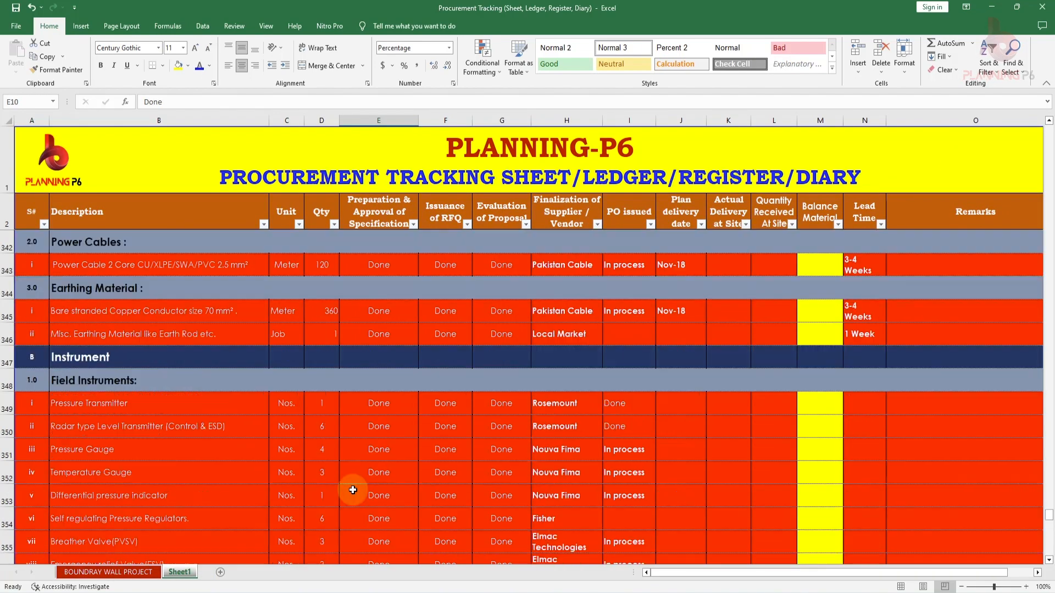
scroll(353, 490, "up", 20)
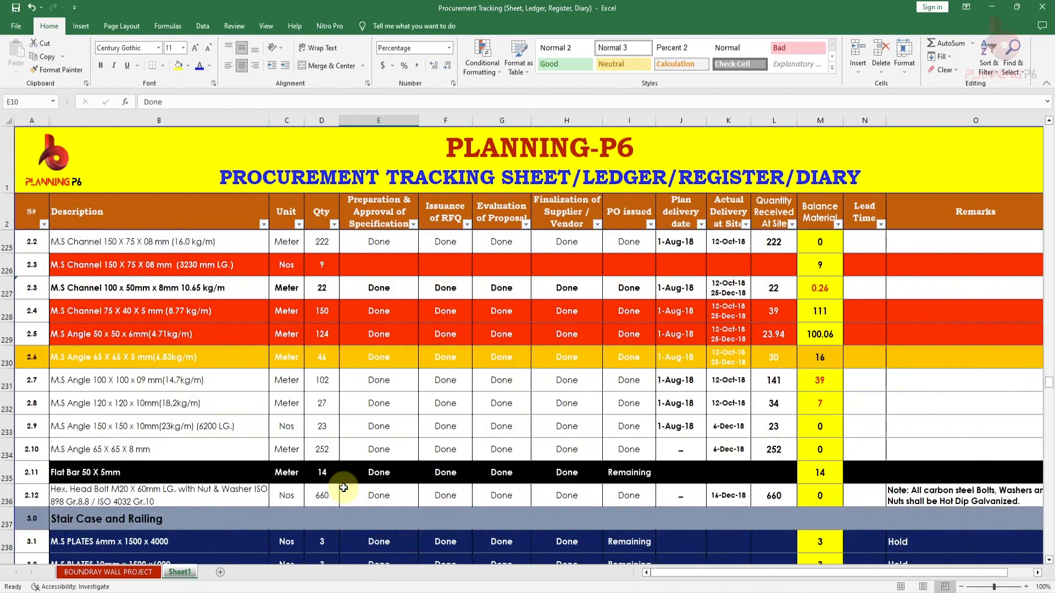
scroll(344, 488, "up", 20)
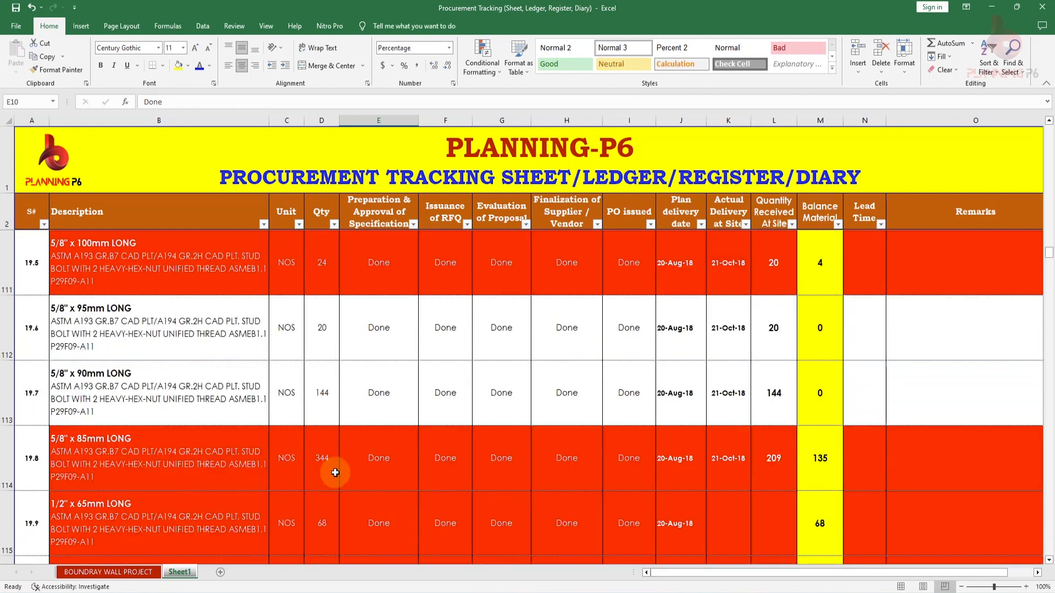
scroll(335, 472, "up", 10)
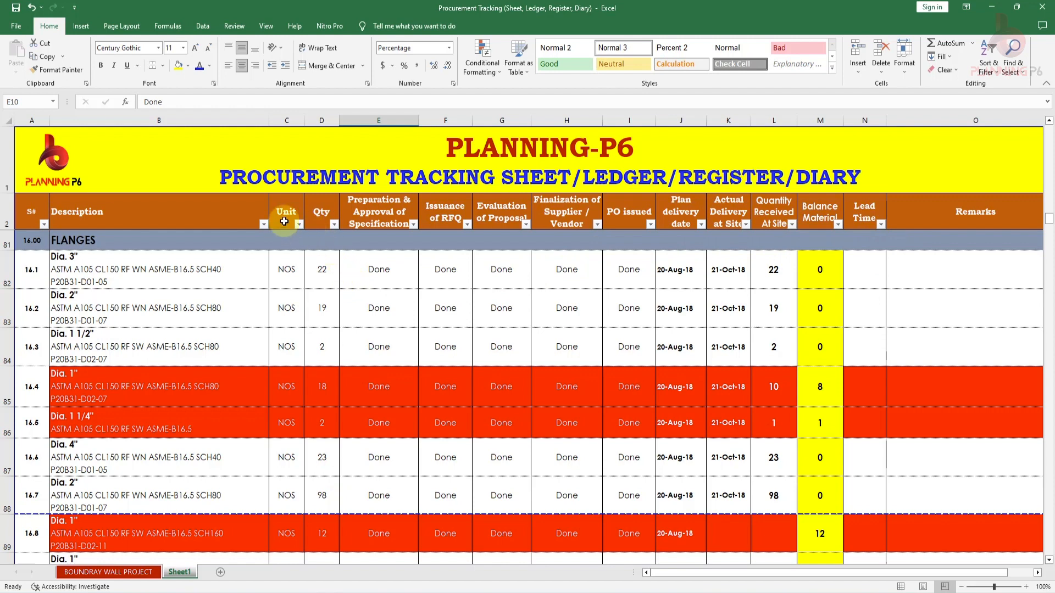
Step: View the filter options of the Lead Time and Qty columns without applying any
left_click(881, 225)
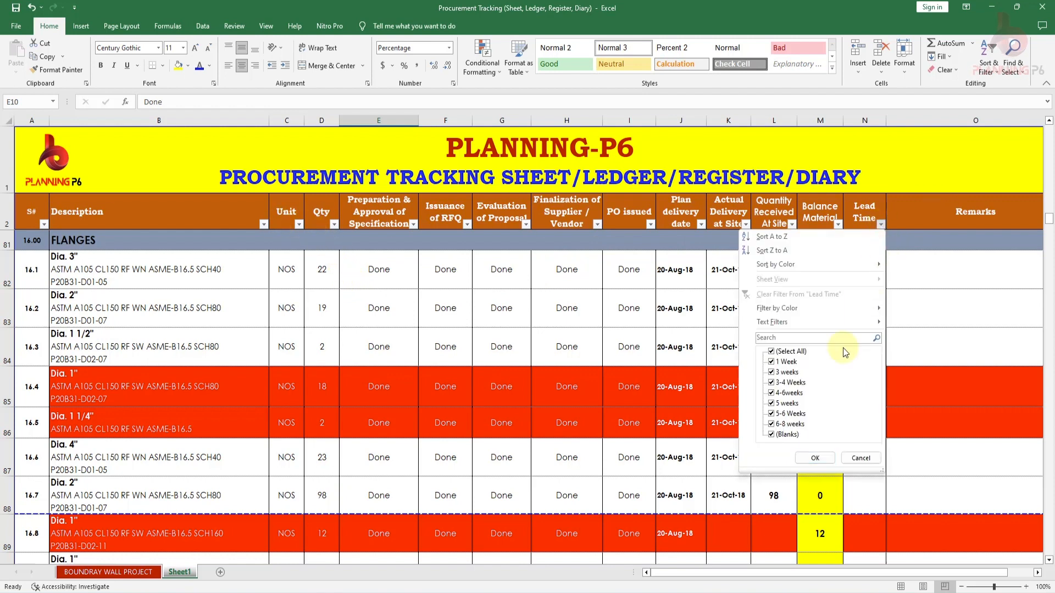
left_click(860, 458)
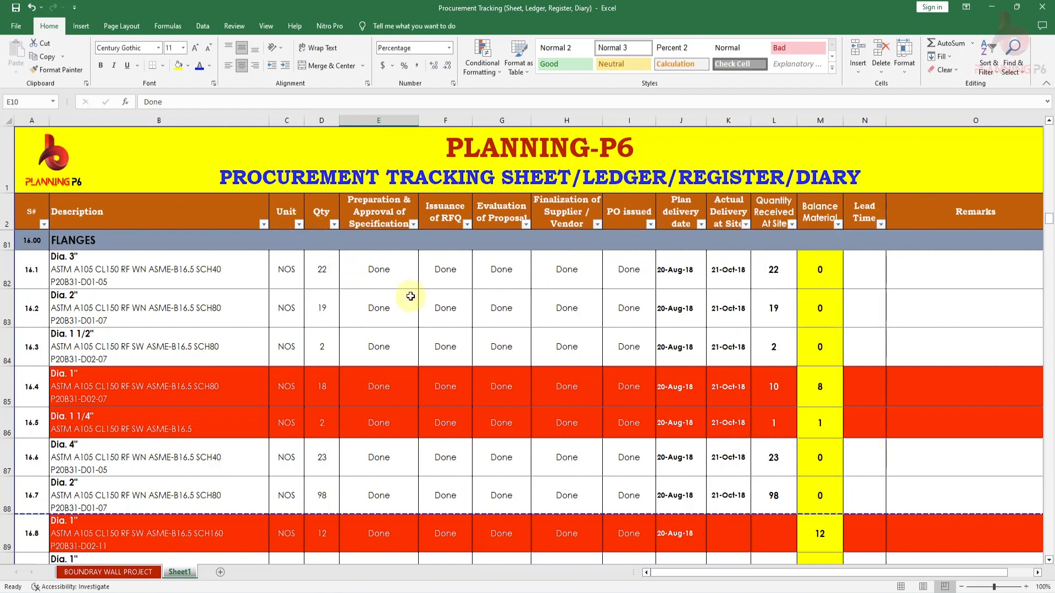
left_click(333, 224)
left_click(265, 457)
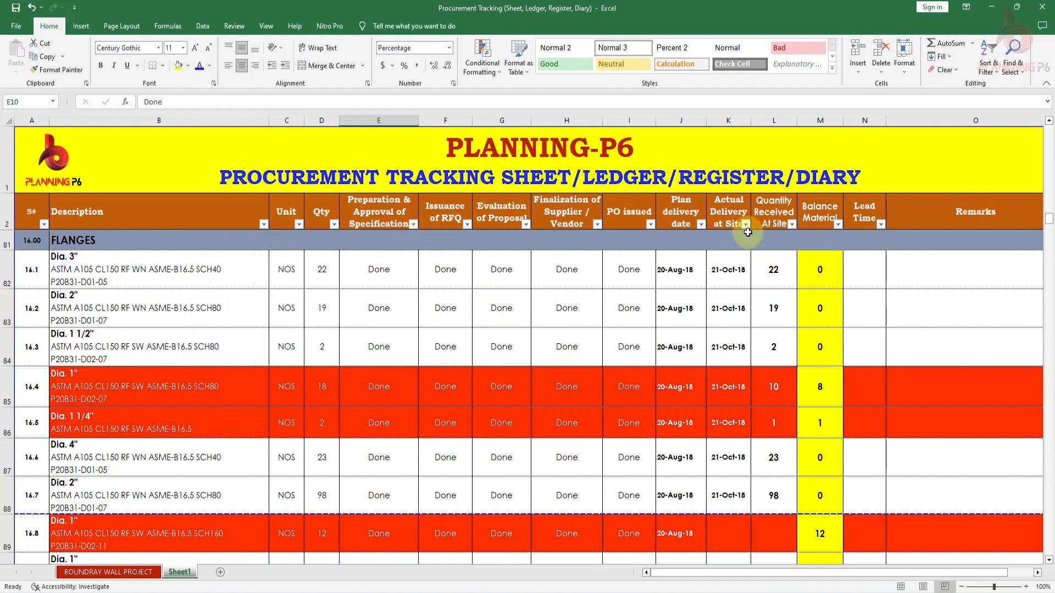
Step: In the Actual Delivery at Site filter, clear all dates and select only December 2018
left_click(731, 217)
left_click(745, 224)
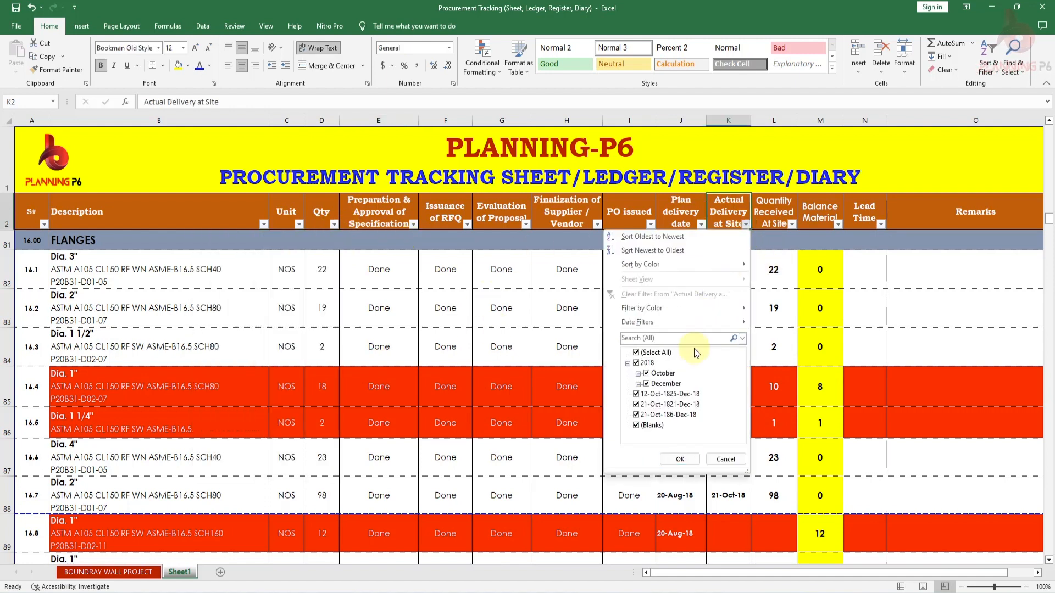
left_click(655, 353)
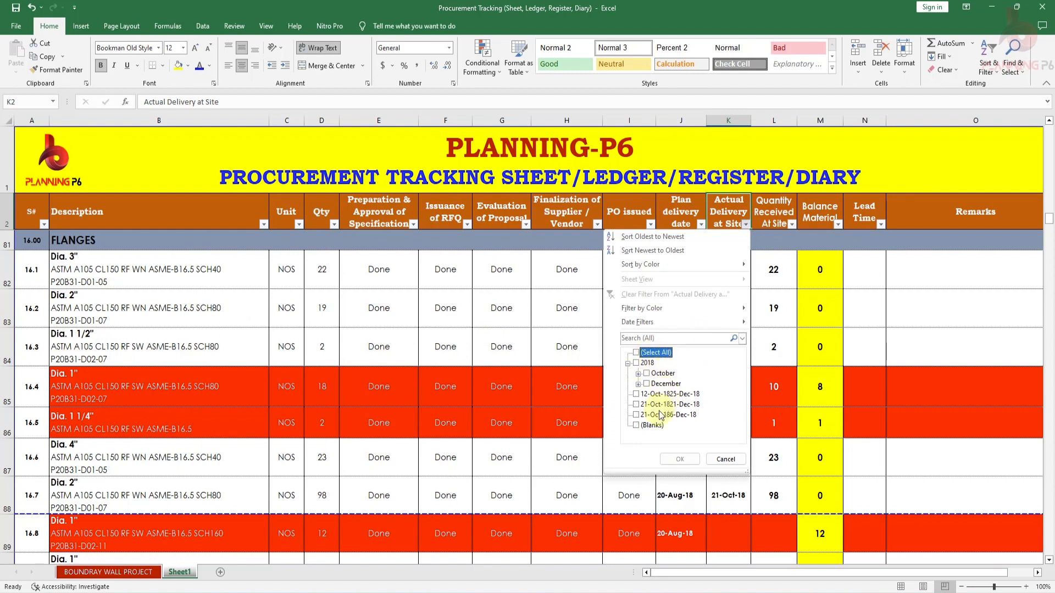
left_click(646, 384)
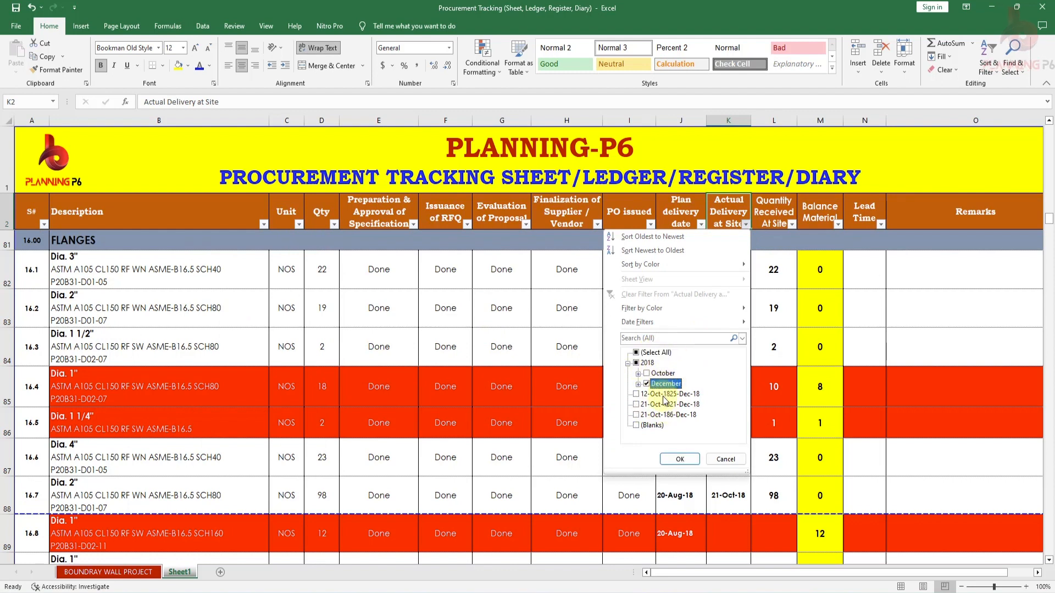
Step: Narrow the December 2018 selection to day 25 only and apply the Actual Delivery at Site filter
left_click(637, 384)
scroll(661, 413, "down", 2)
scroll(662, 412, "up", 2)
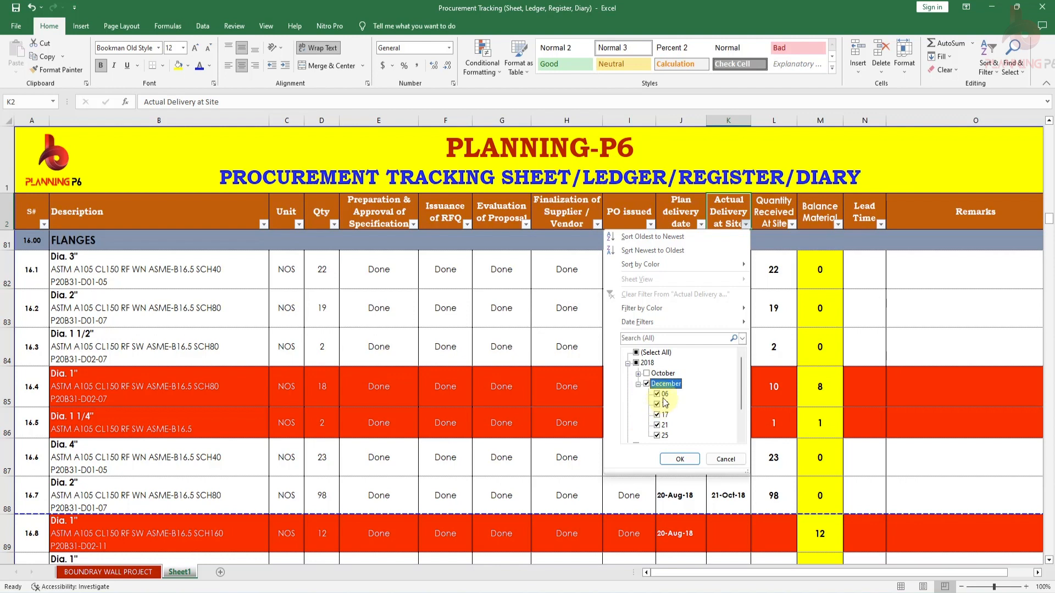
scroll(666, 418, "down", 2)
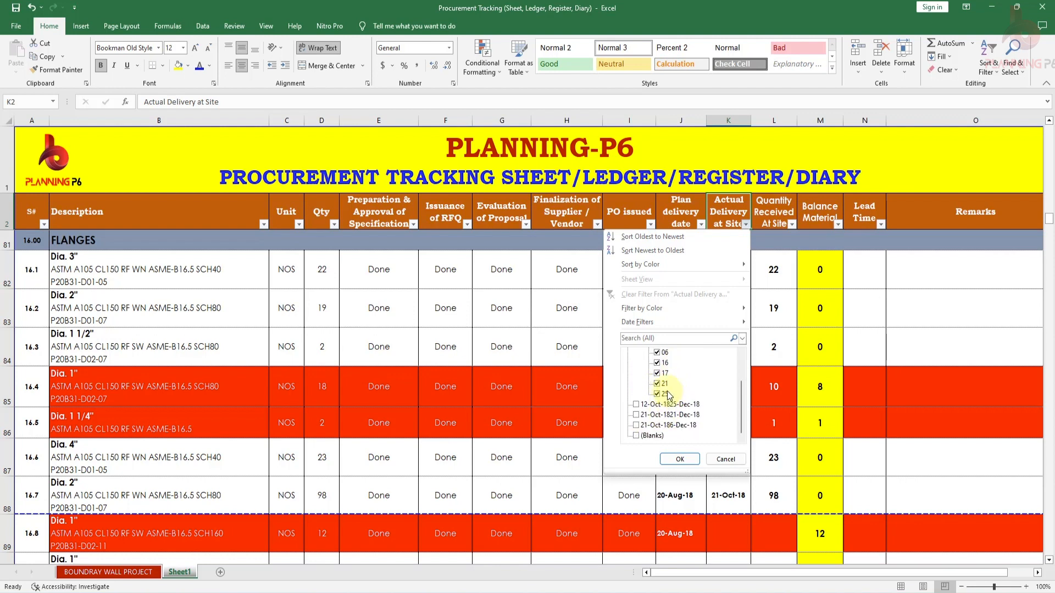
scroll(668, 394, "up", 1)
left_click(662, 384)
left_click(662, 394)
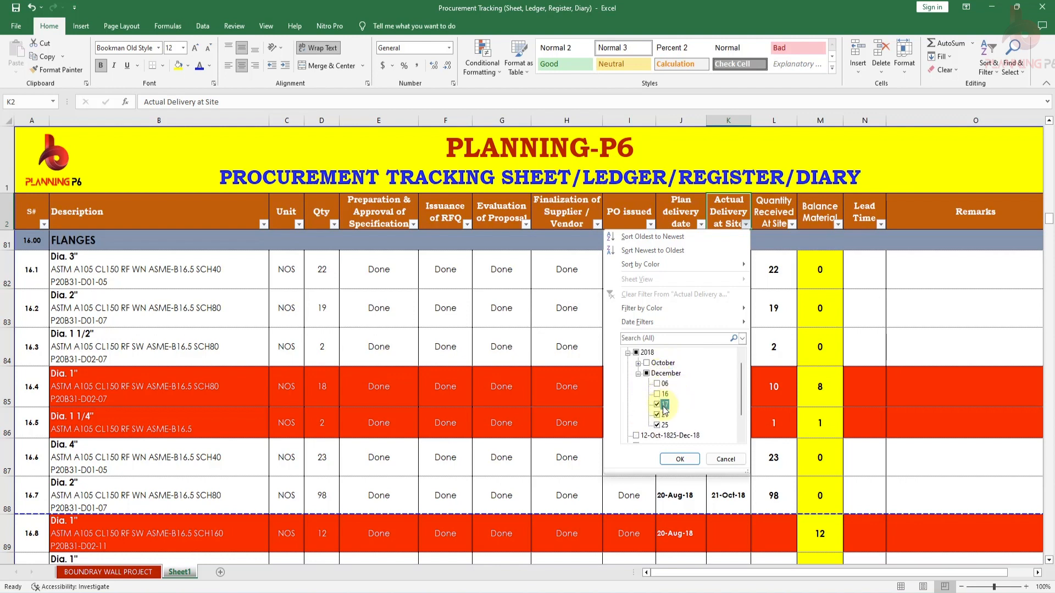
left_click(663, 405)
left_click(662, 415)
left_click(679, 459)
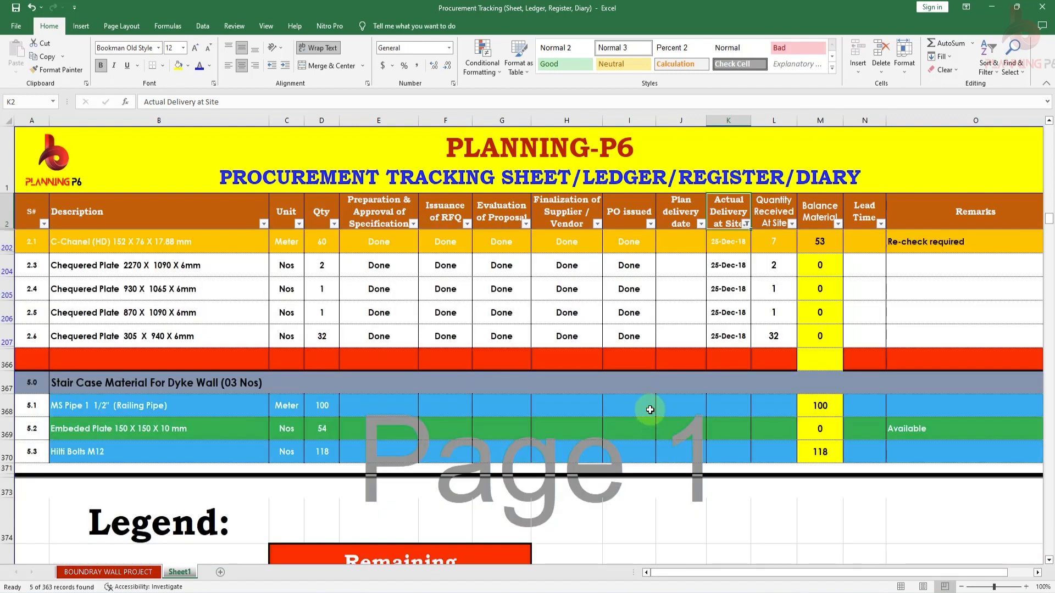